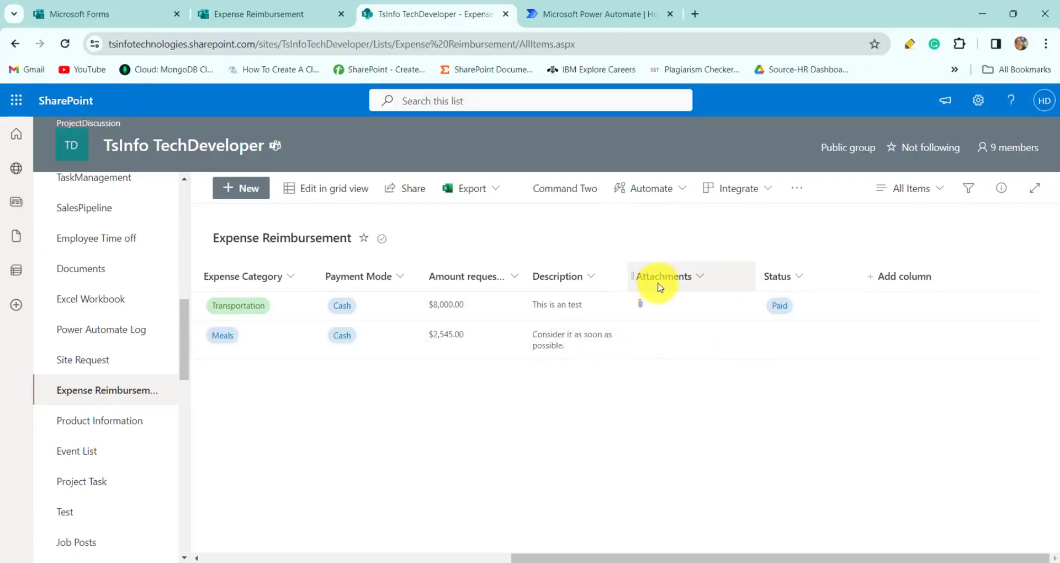
# - Check which columns the Expense Reimbursement list view shows using Show or hide columns
pyautogui.click(918, 291)
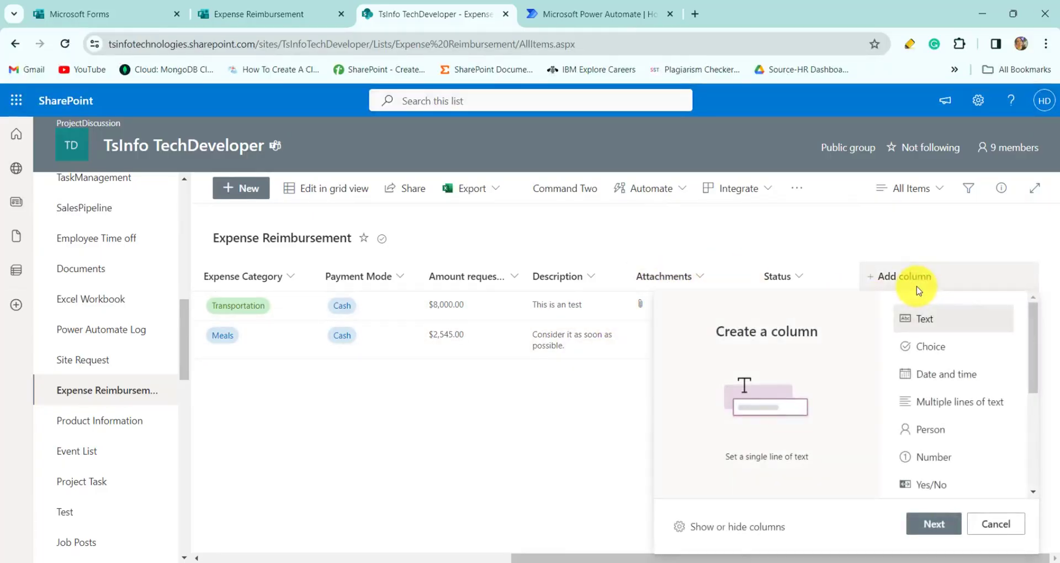
pyautogui.click(745, 527)
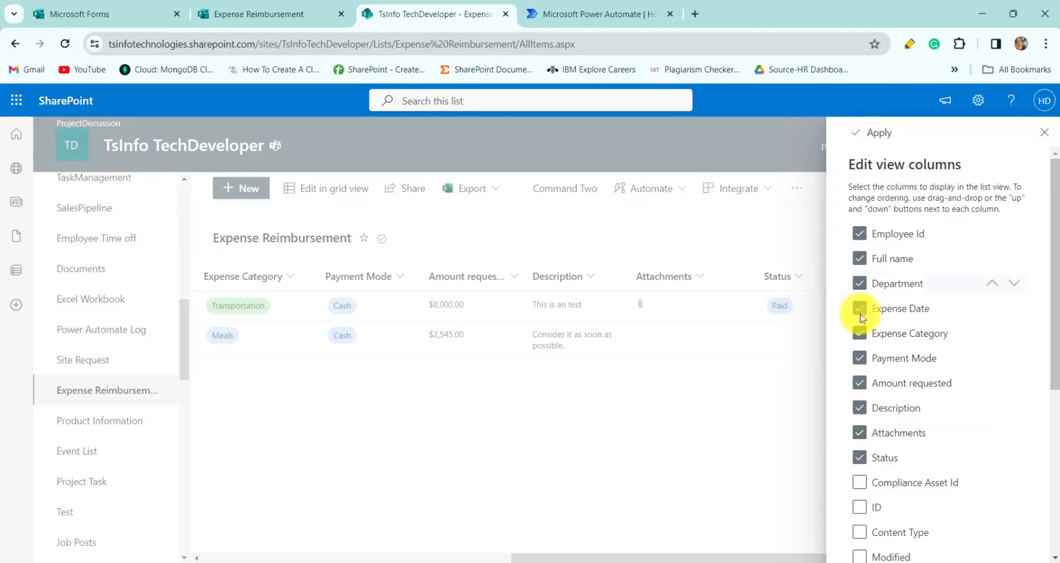
pyautogui.click(1044, 132)
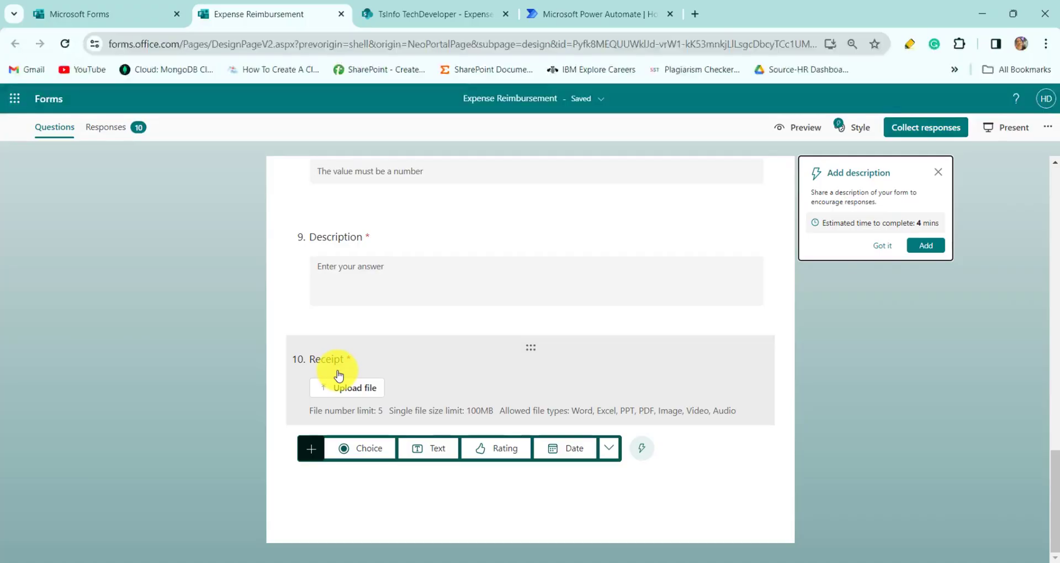
# - Scroll through the form's questions down to the Receipt upload, then switch to Power Automate
pyautogui.scroll(15, 426, 343)
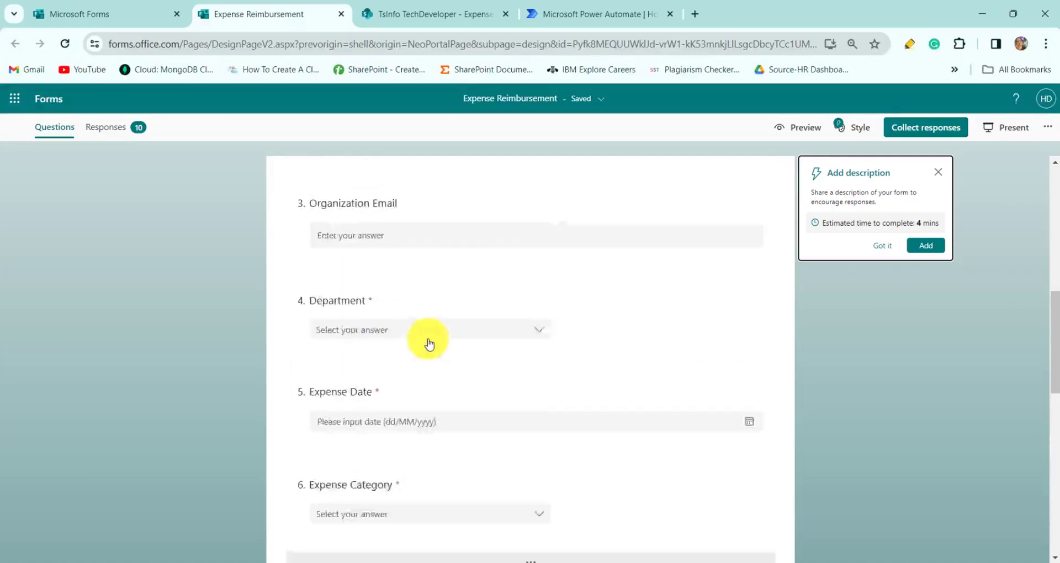
pyautogui.scroll(-15, 429, 343)
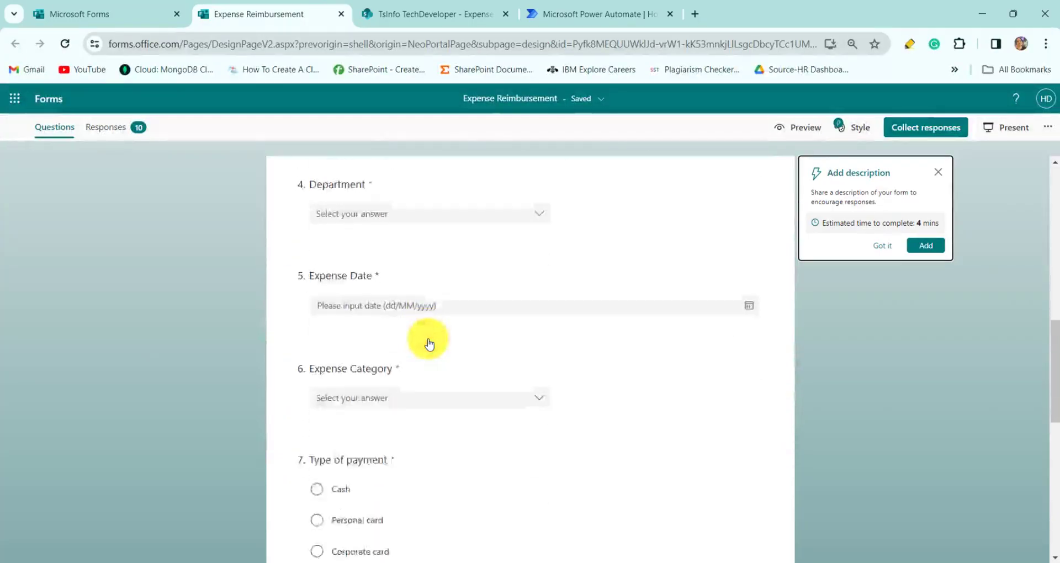
pyautogui.scroll(-3, 430, 343)
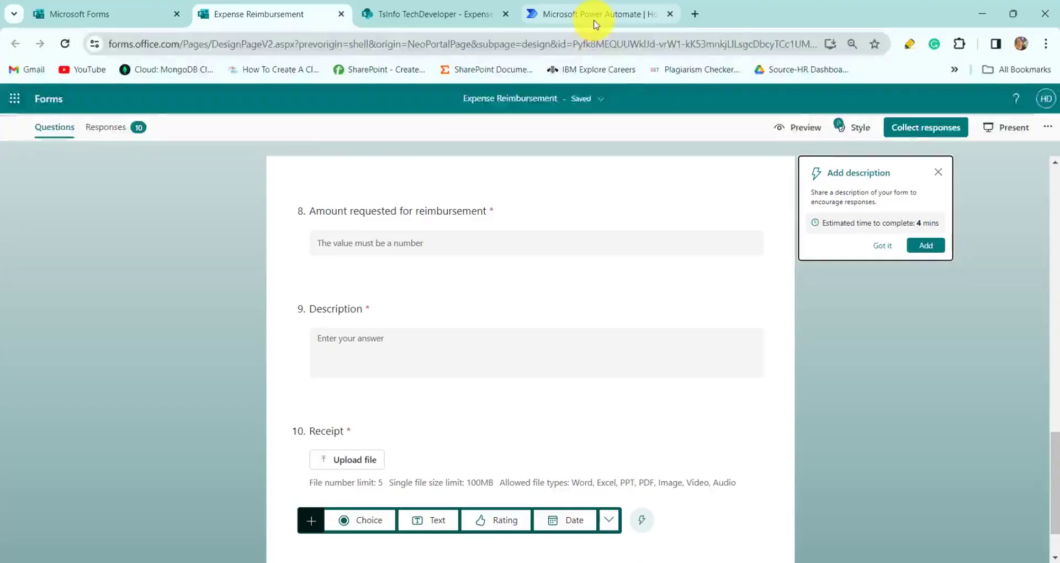
pyautogui.click(595, 22)
# - Create automated cloud flow 'add attachment to SharePoint list' with the 'When a new response is submitted' trigger
pyautogui.click(98, 189)
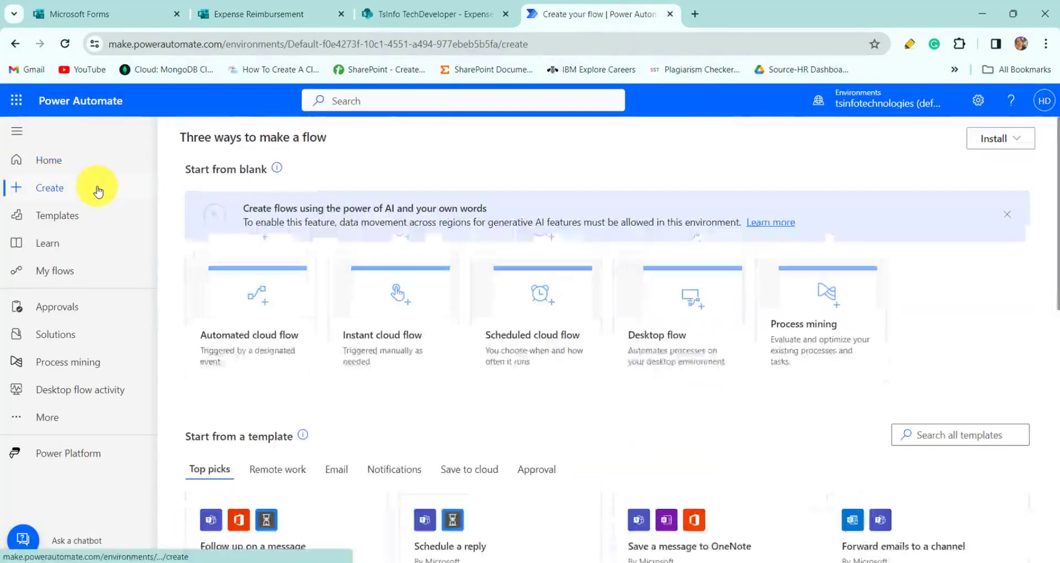
pyautogui.click(245, 325)
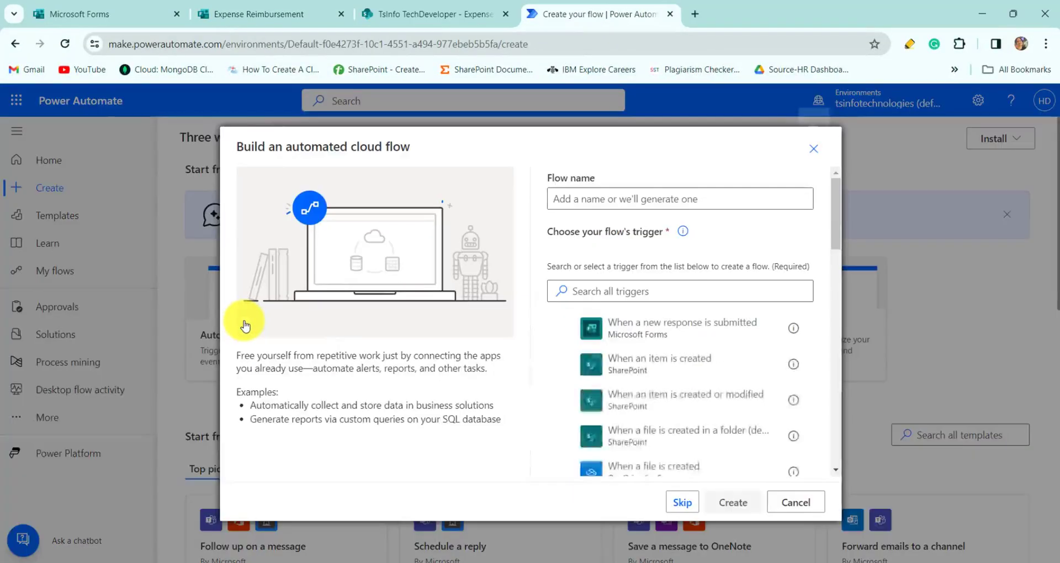
pyautogui.click(599, 198)
pyautogui.write('add attachment to Sha')
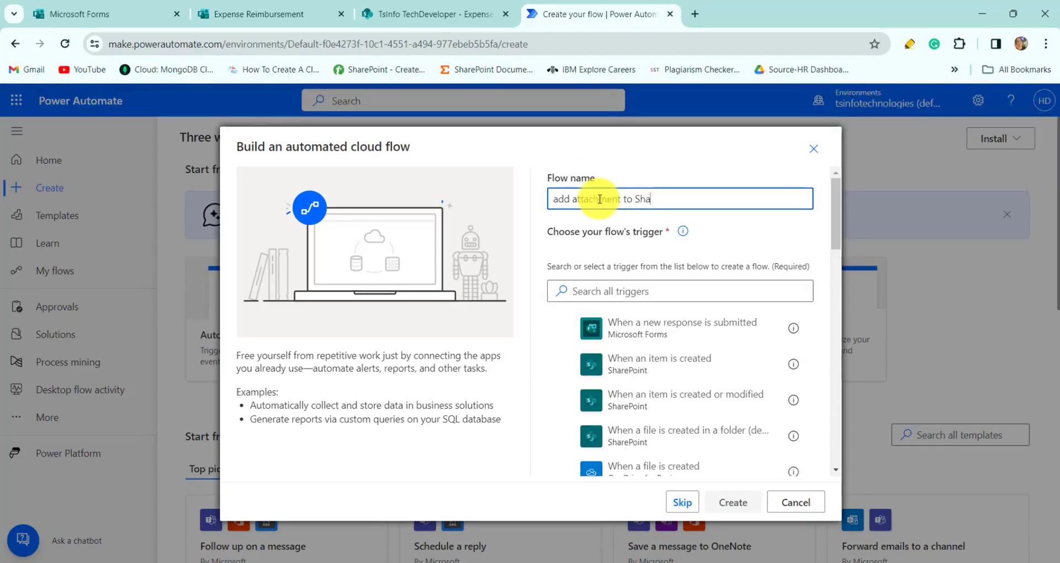
pyautogui.write('rePoint list')
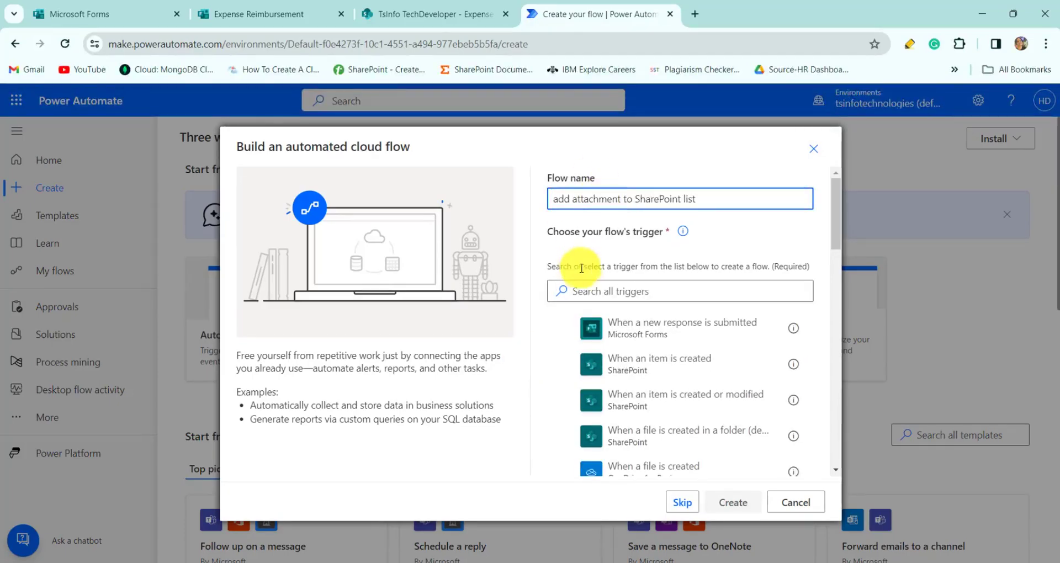
pyautogui.click(564, 328)
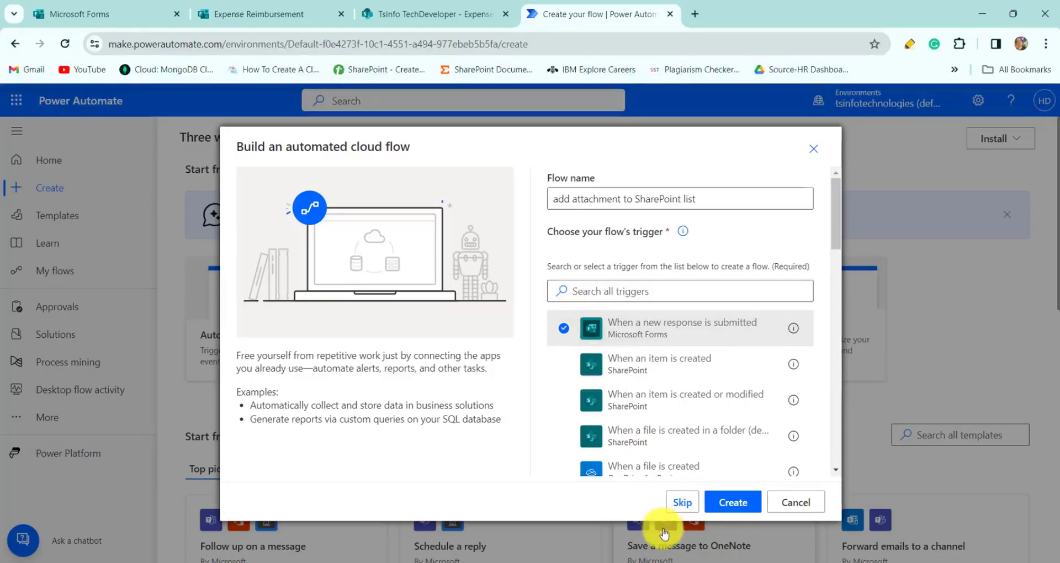
pyautogui.click(725, 500)
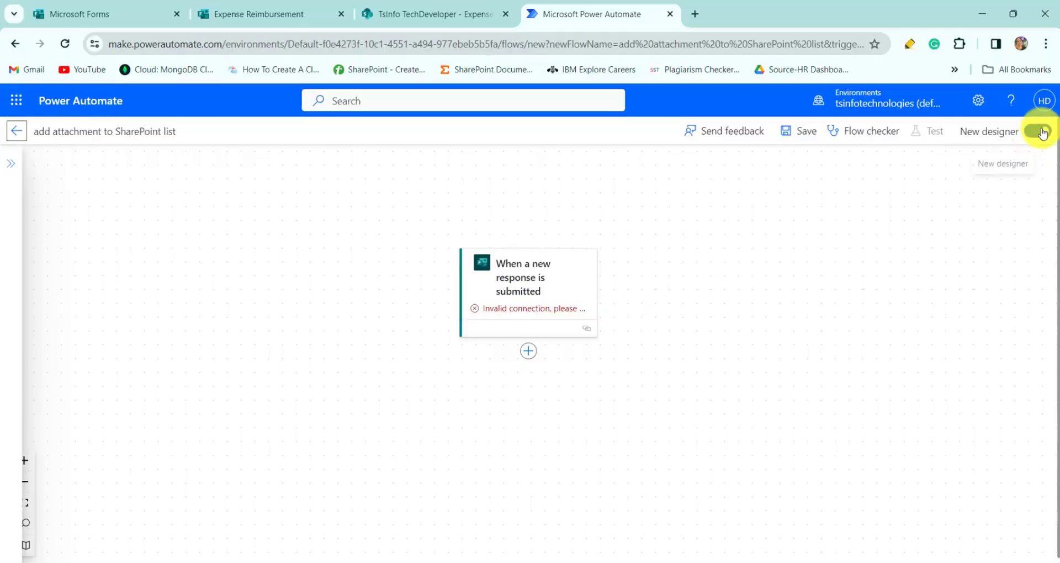
# - Switch to the classic designer and set the trigger's form to Expense Reimbursement
pyautogui.click(1038, 133)
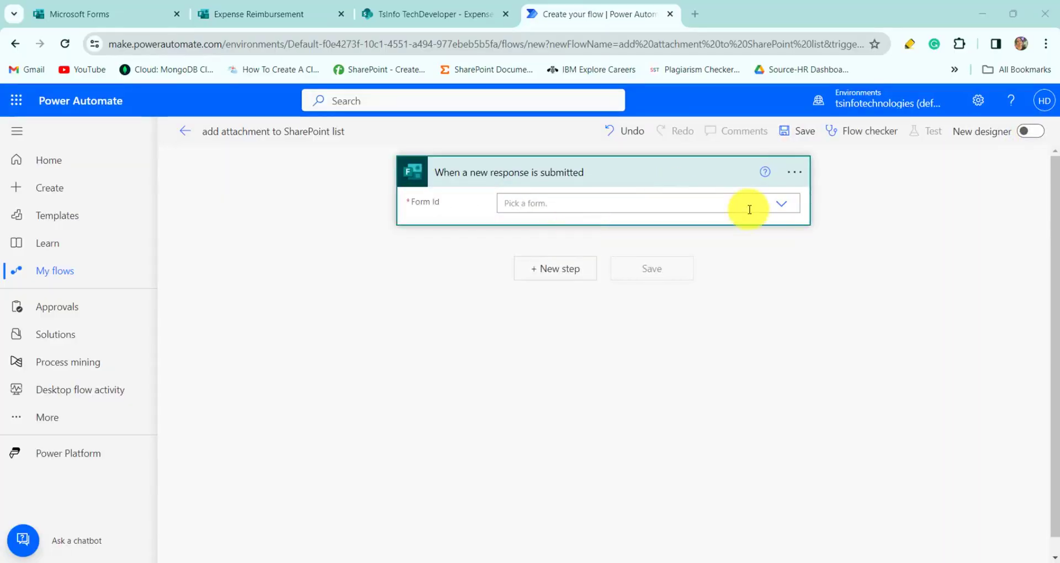
pyautogui.click(780, 204)
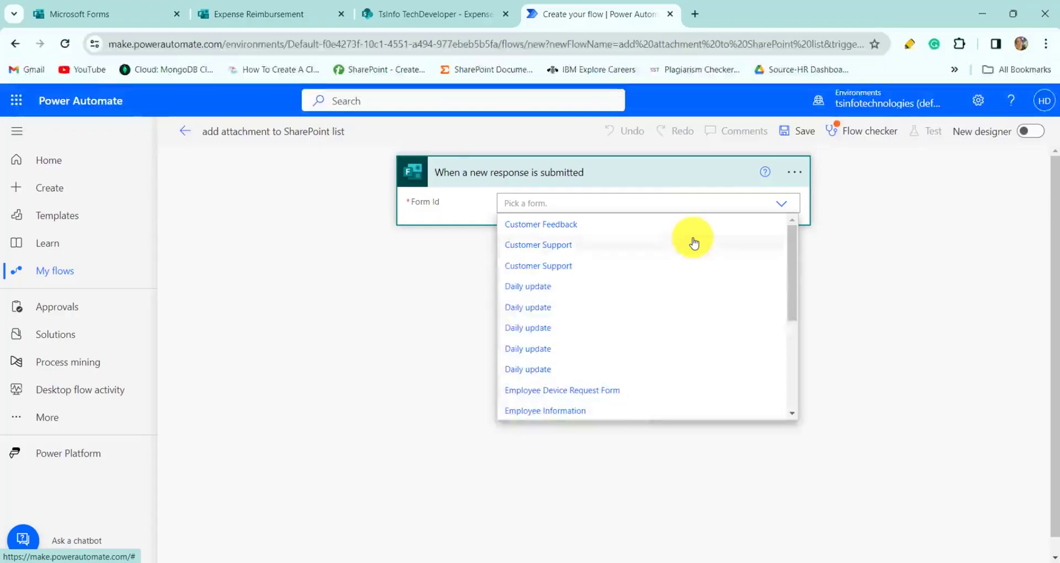
pyautogui.scroll(-3, 585, 302)
pyautogui.click(586, 301)
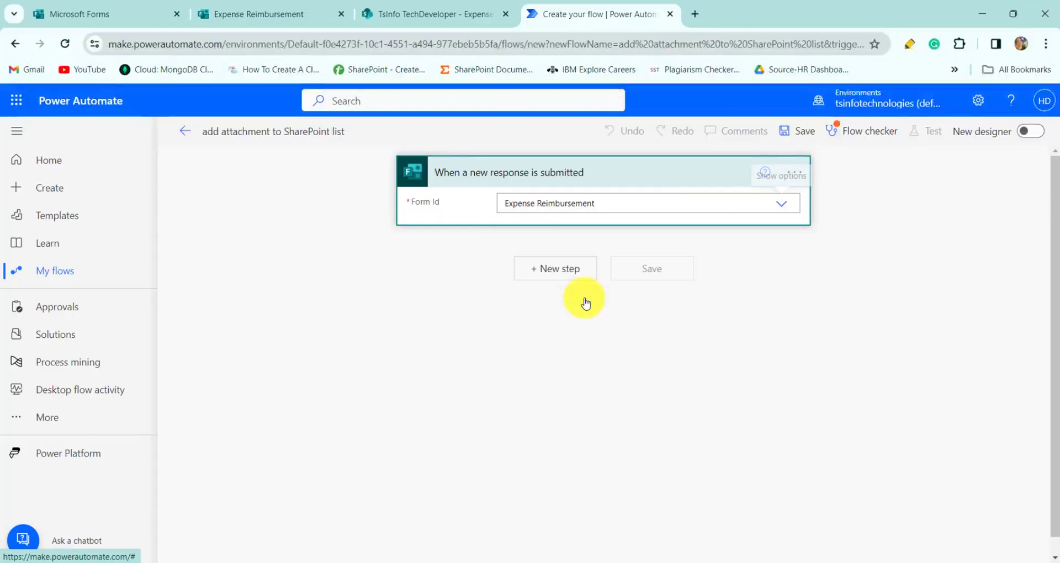
# - Add Get response details for the Expense Reimbursement form, using the trigger's Response Id
pyautogui.click(563, 270)
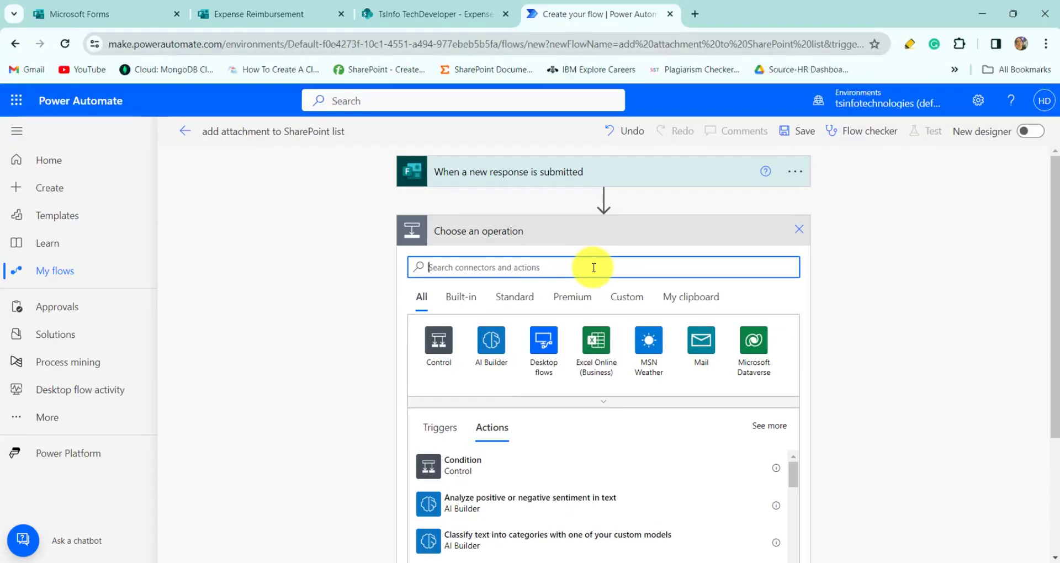
pyautogui.write('get res')
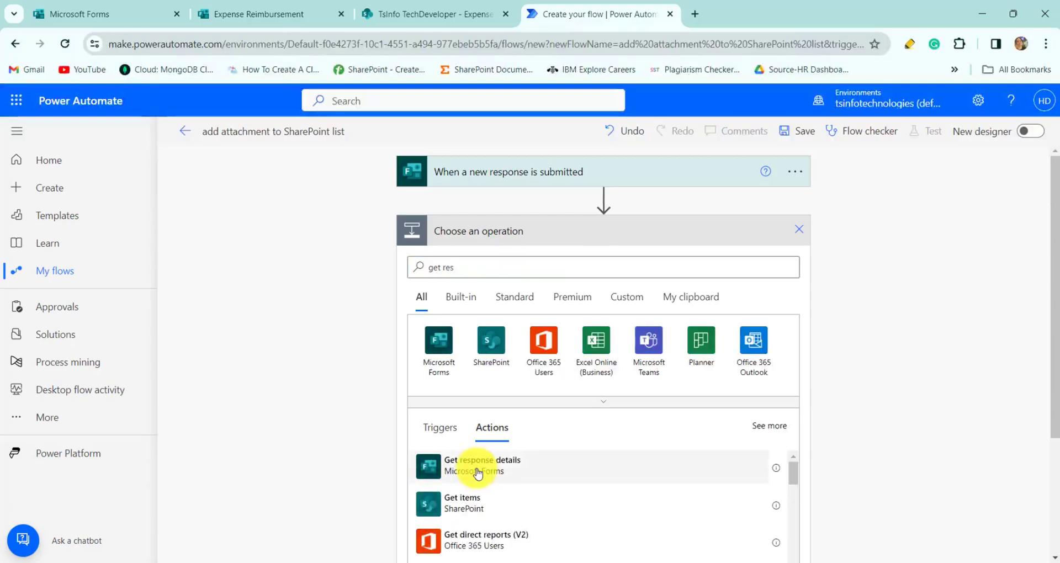
pyautogui.click(478, 469)
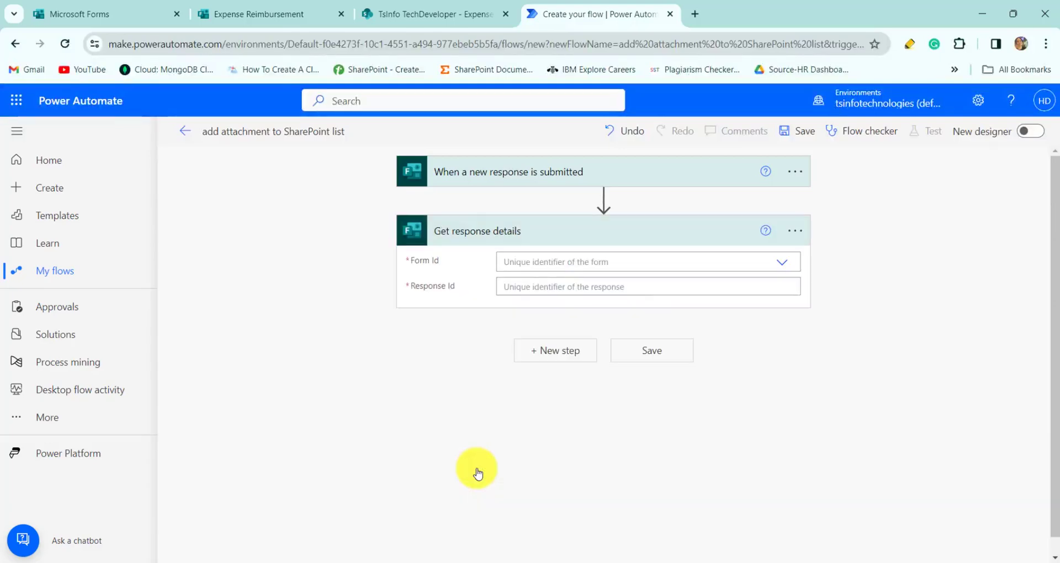
pyautogui.click(783, 269)
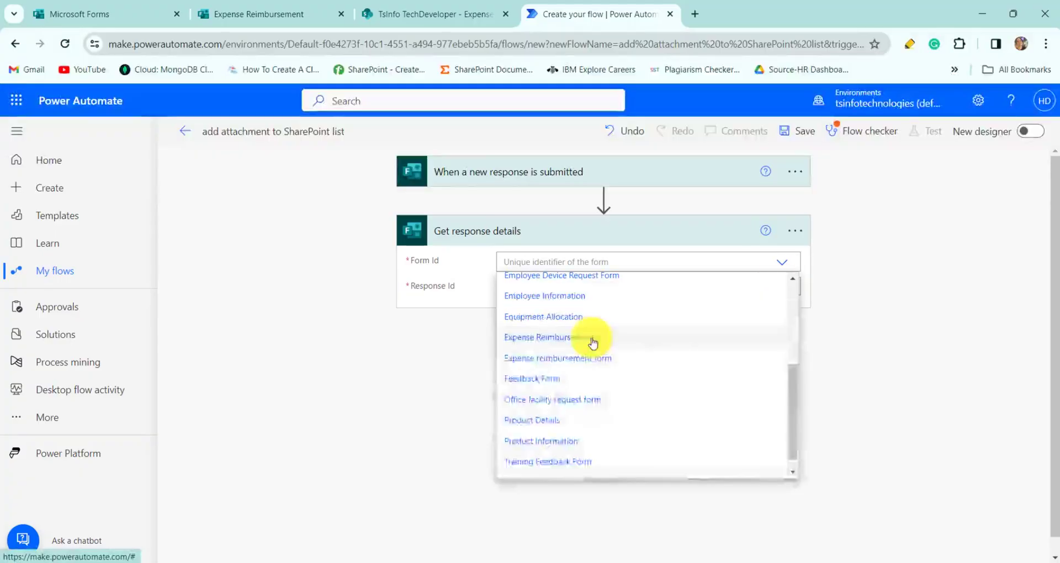
pyautogui.click(589, 339)
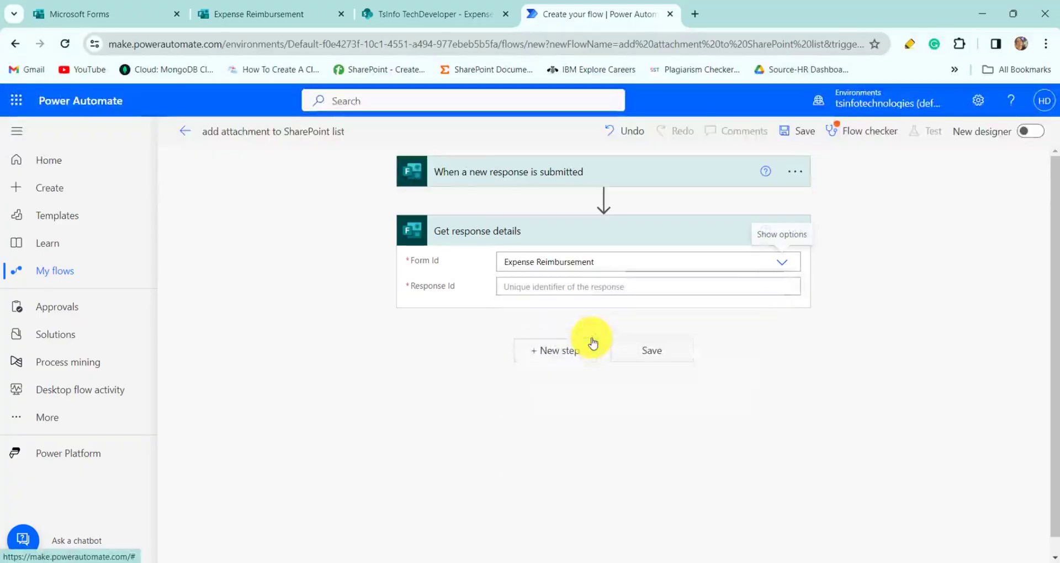
pyautogui.click(687, 287)
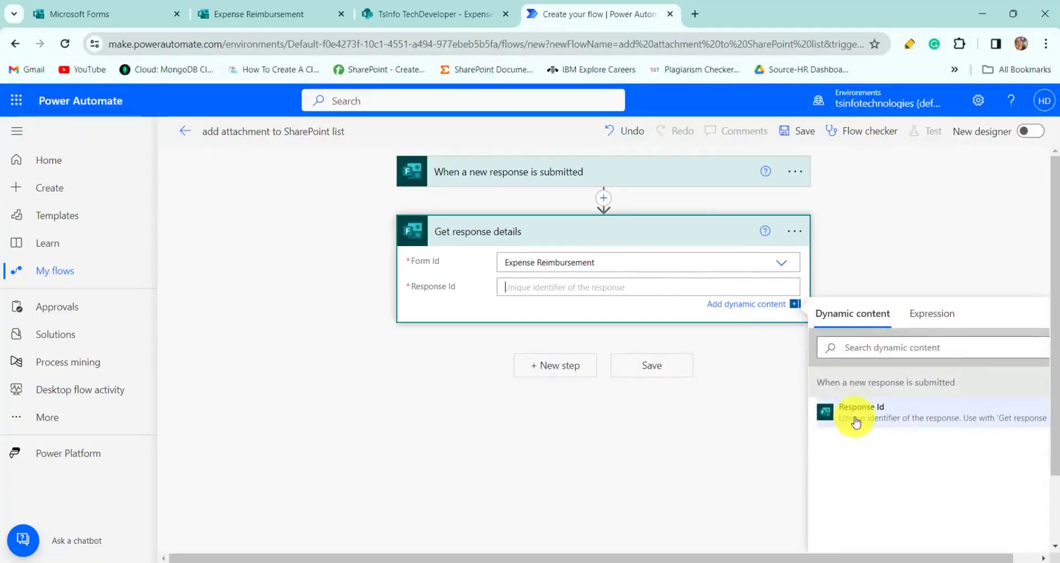
pyautogui.click(828, 419)
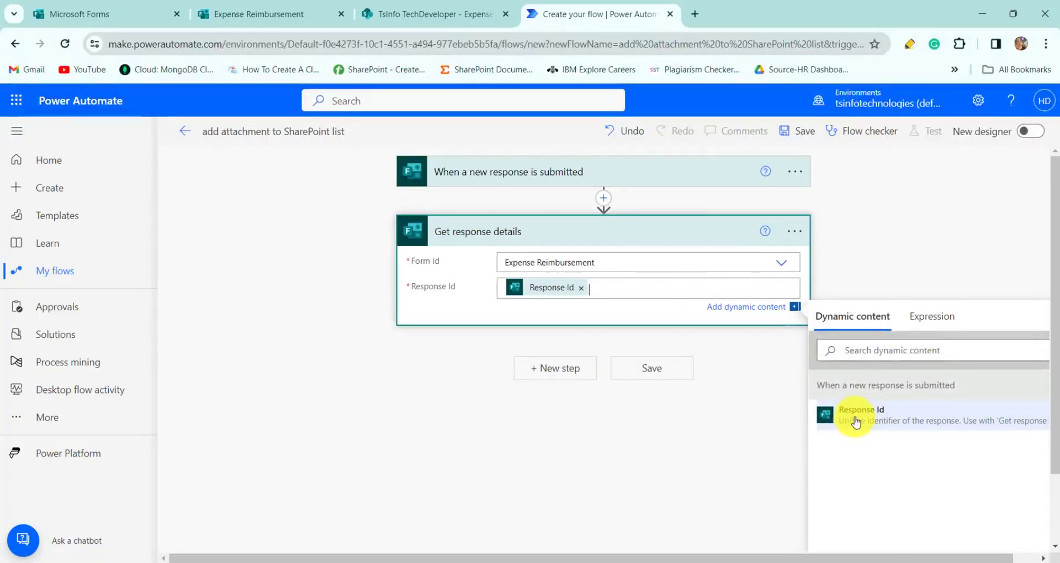
pyautogui.click(549, 367)
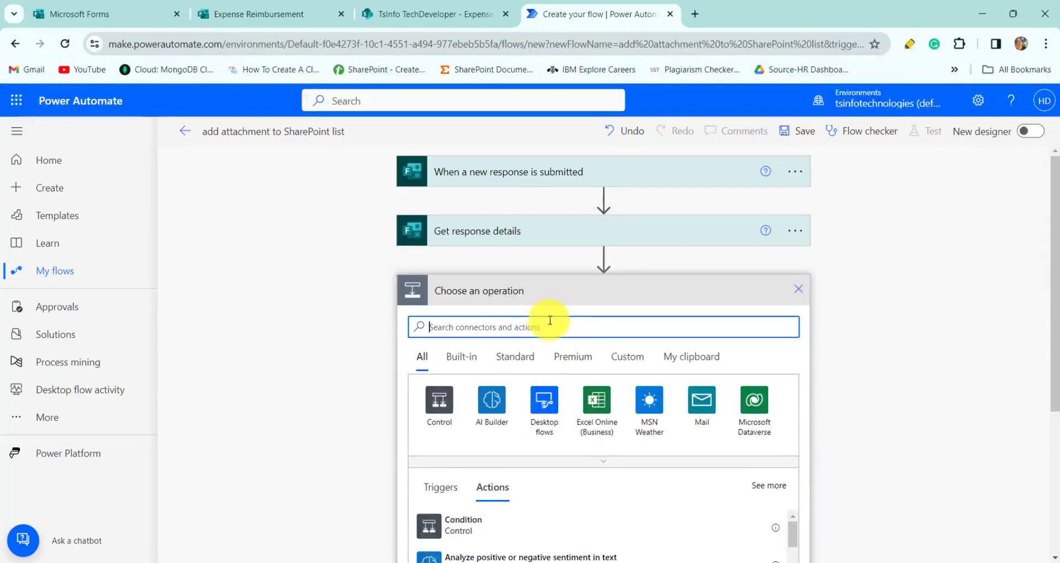
# - Add a SharePoint Create item action targeting the TsInfo TechDeveloper site's Expense Reimbursement list
pyautogui.click(548, 339)
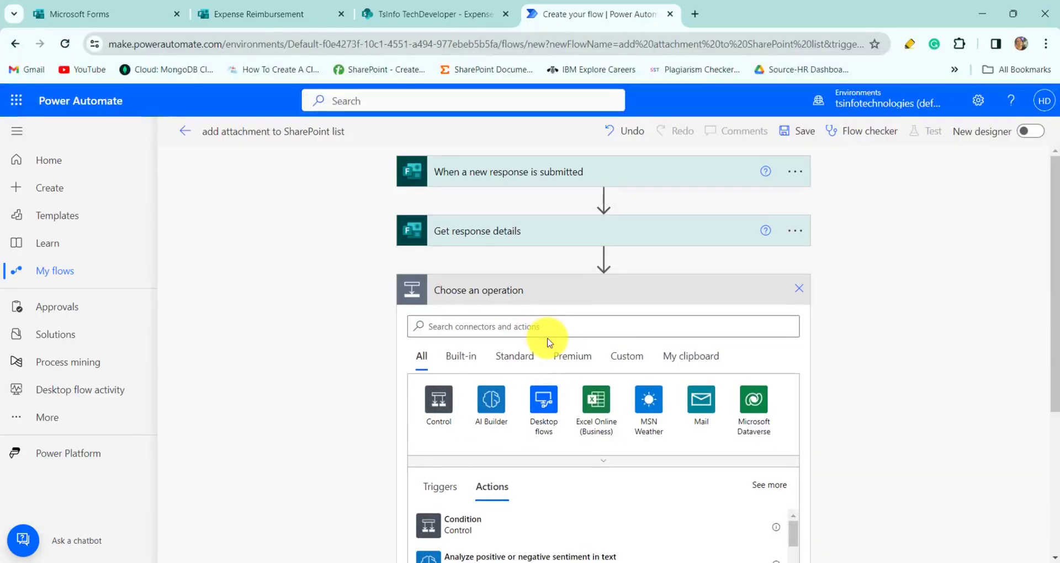
pyautogui.click(557, 326)
pyautogui.write('crea')
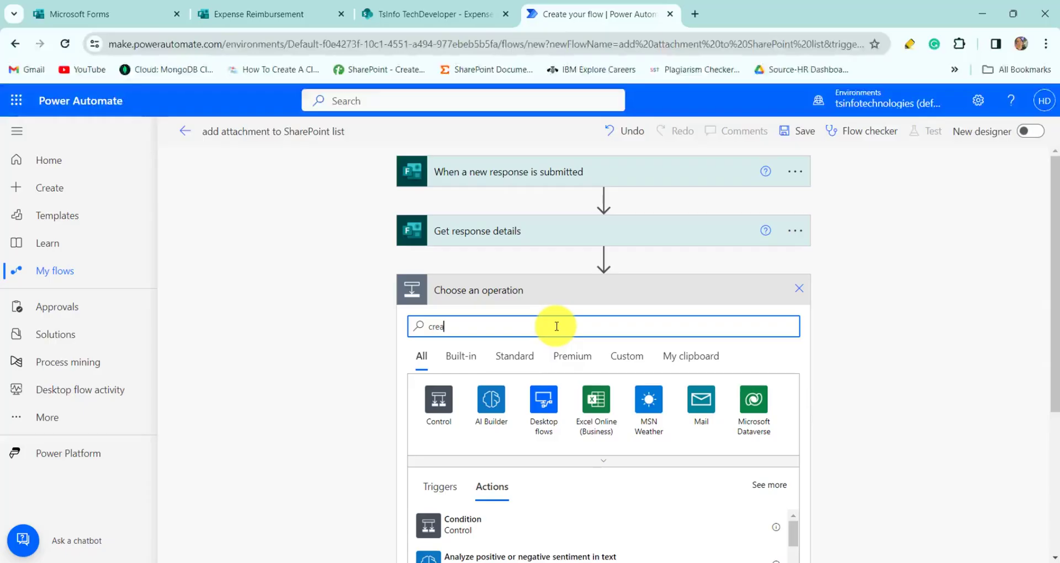
pyautogui.write('te item')
pyautogui.scroll(-2, 485, 401)
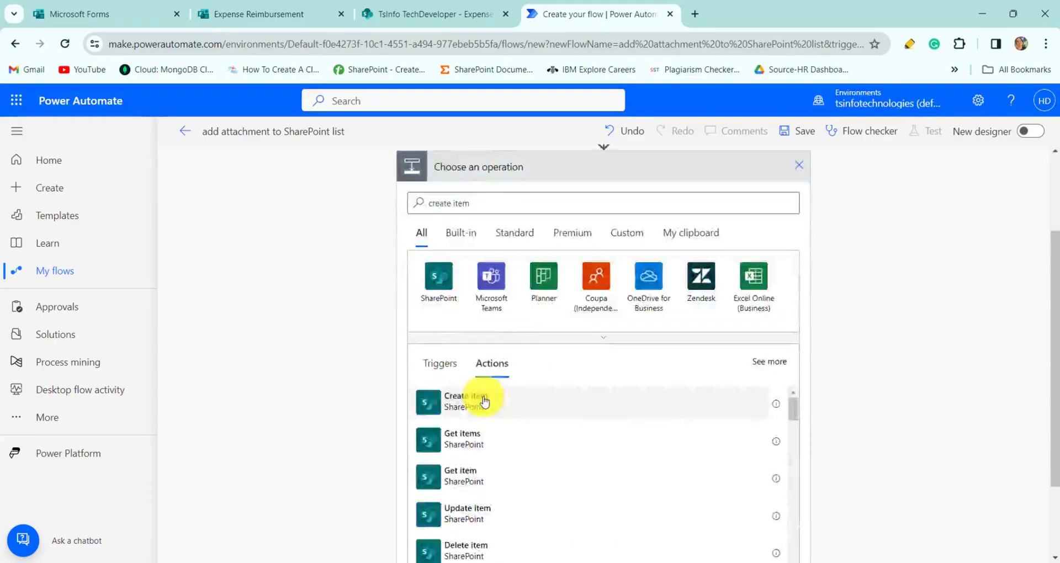
pyautogui.click(485, 402)
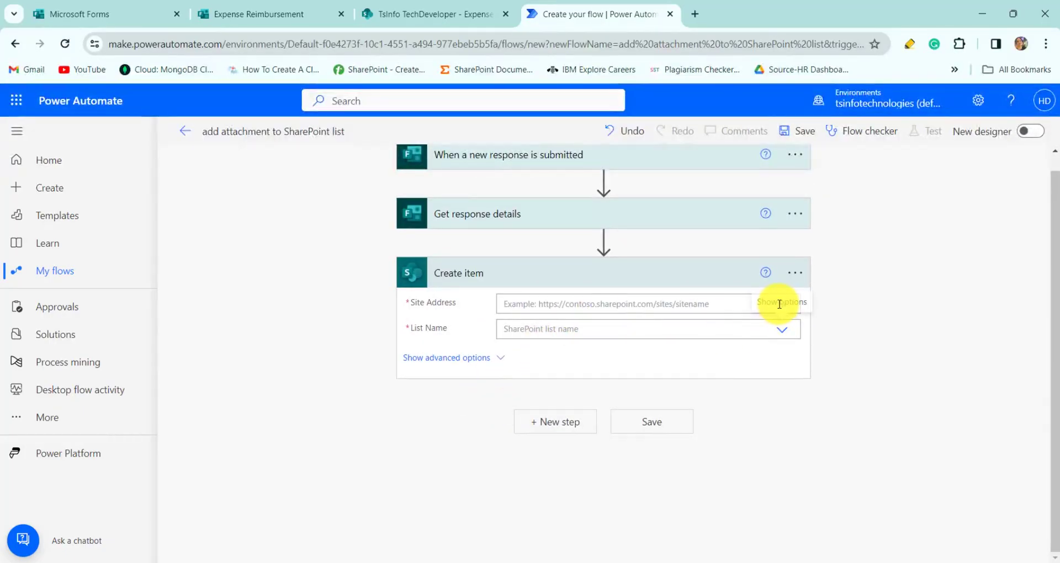
pyautogui.click(691, 306)
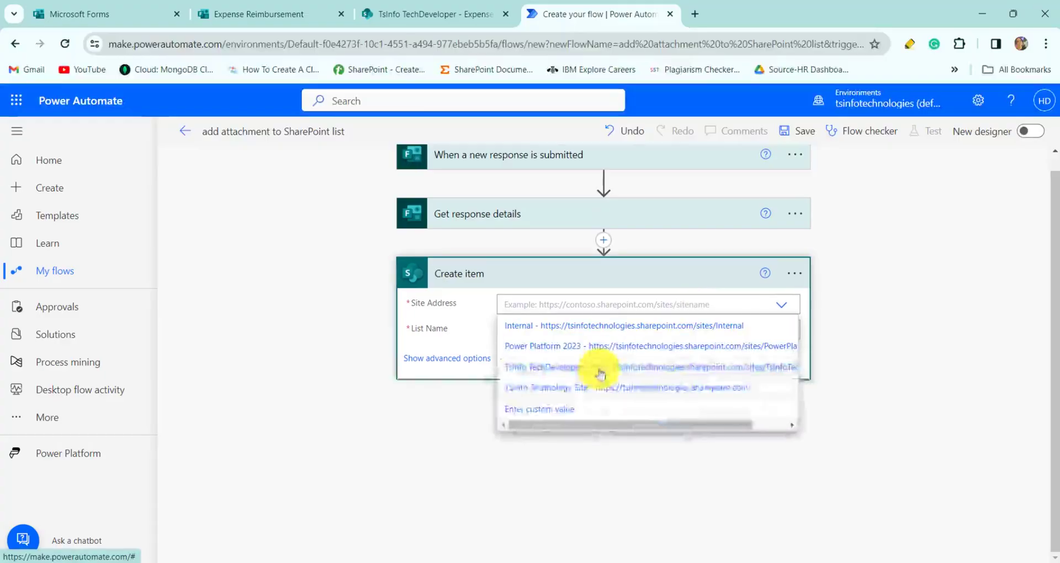
pyautogui.click(603, 368)
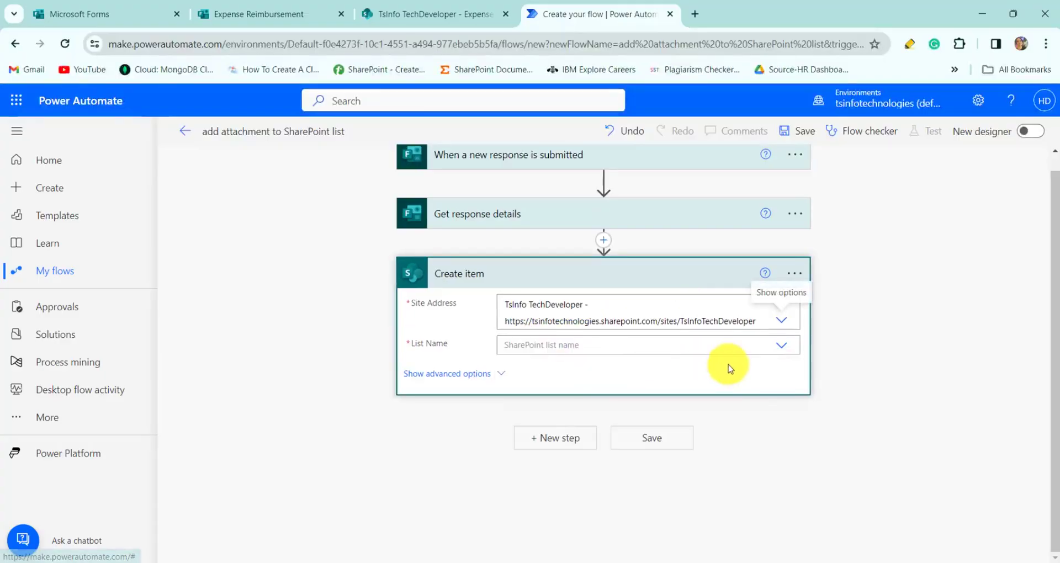
pyautogui.click(784, 353)
pyautogui.scroll(-1, 627, 450)
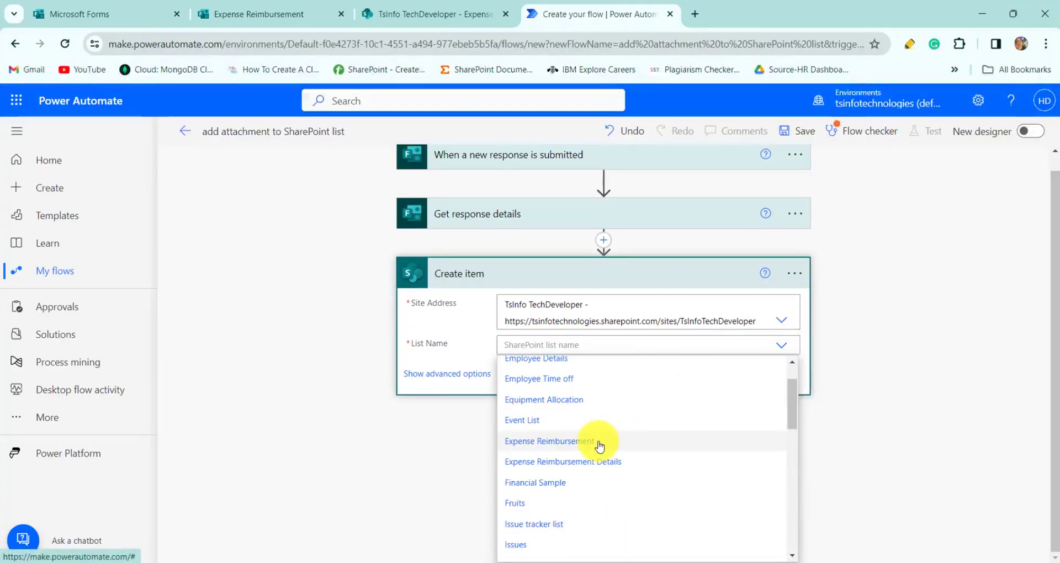
pyautogui.click(599, 443)
# - Fill Title with the Employee Id answer and Full name Claims with the Full name answer
pyautogui.click(589, 368)
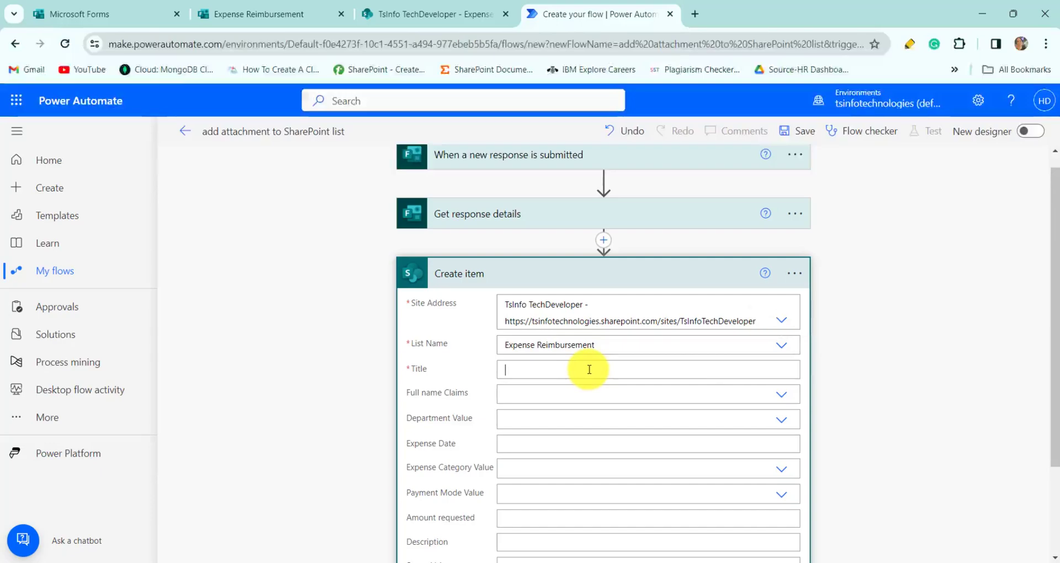
pyautogui.scroll(-1, 888, 403)
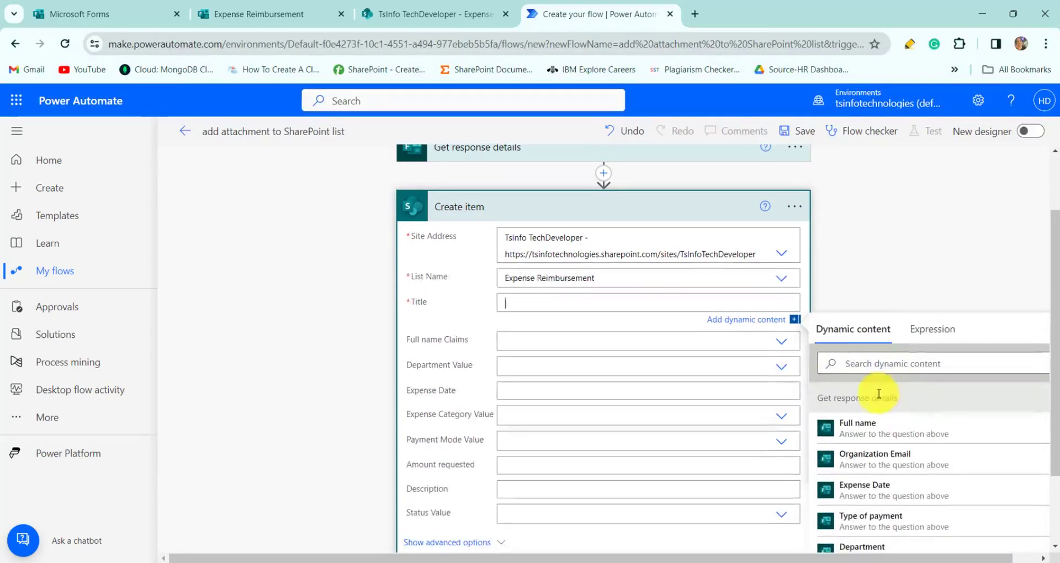
pyautogui.click(878, 394)
pyautogui.write('id')
pyautogui.click(874, 429)
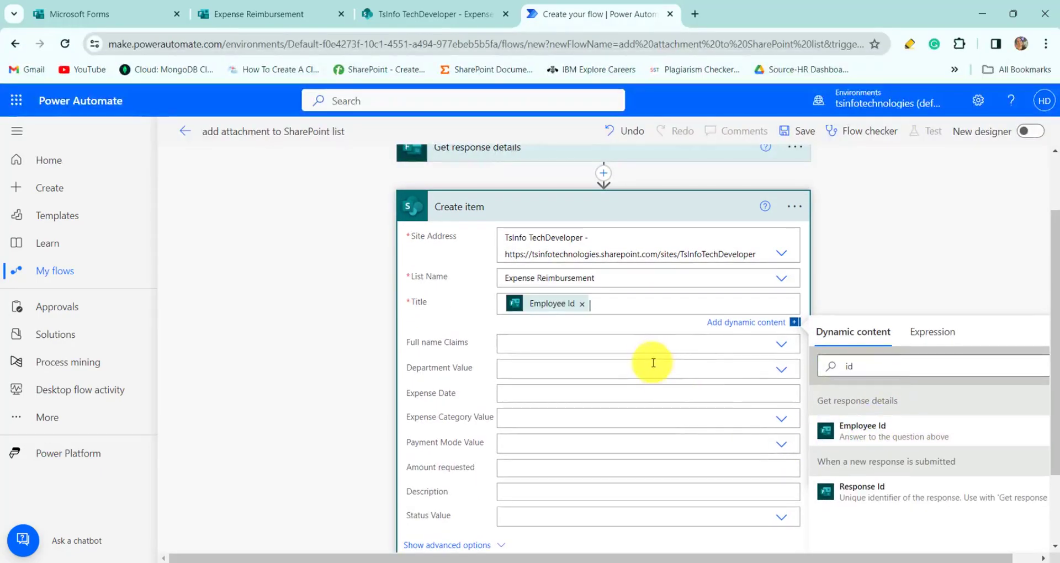
pyautogui.click(673, 347)
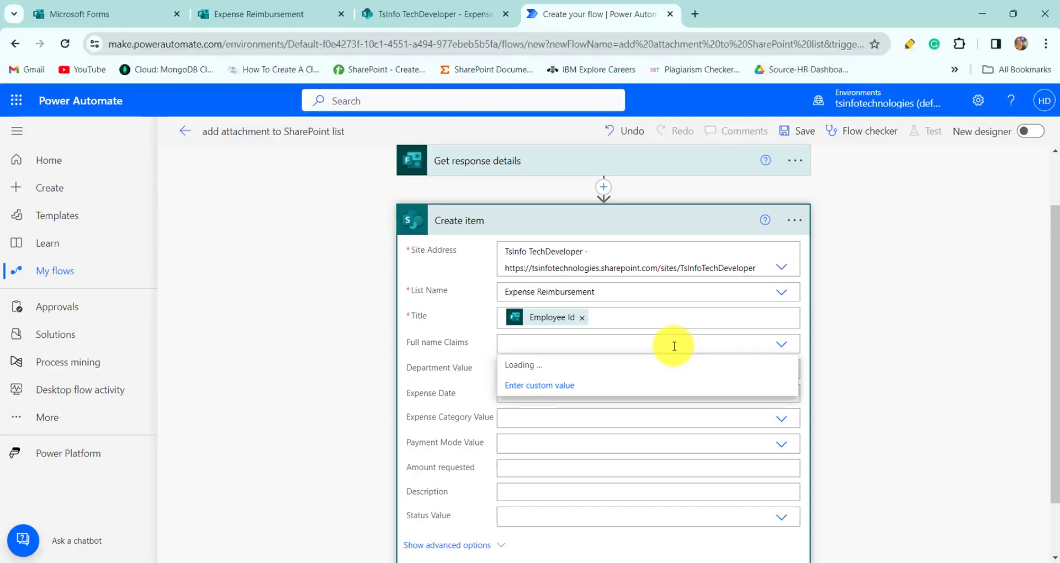
pyautogui.click(525, 448)
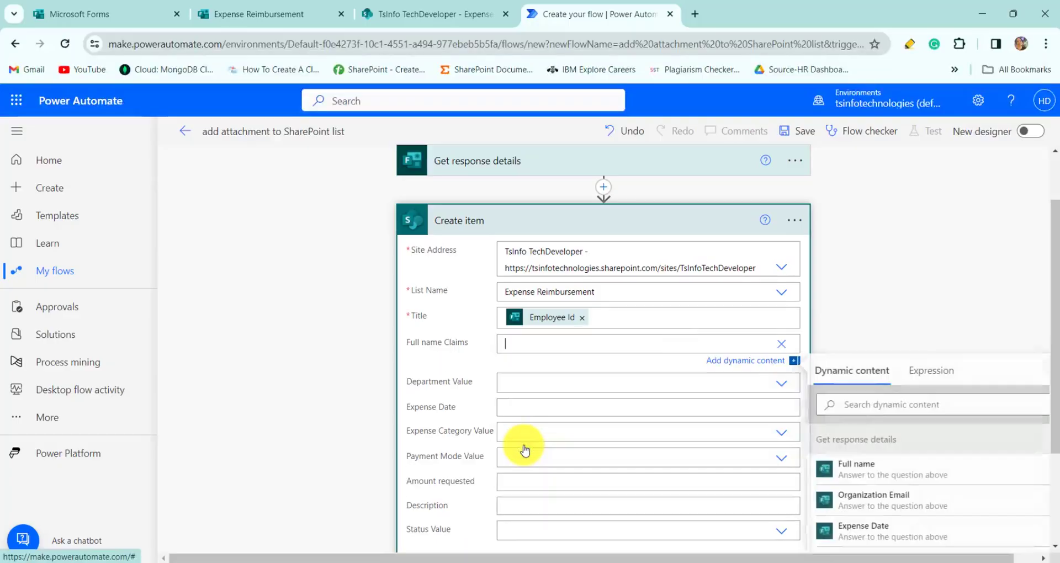
pyautogui.click(865, 470)
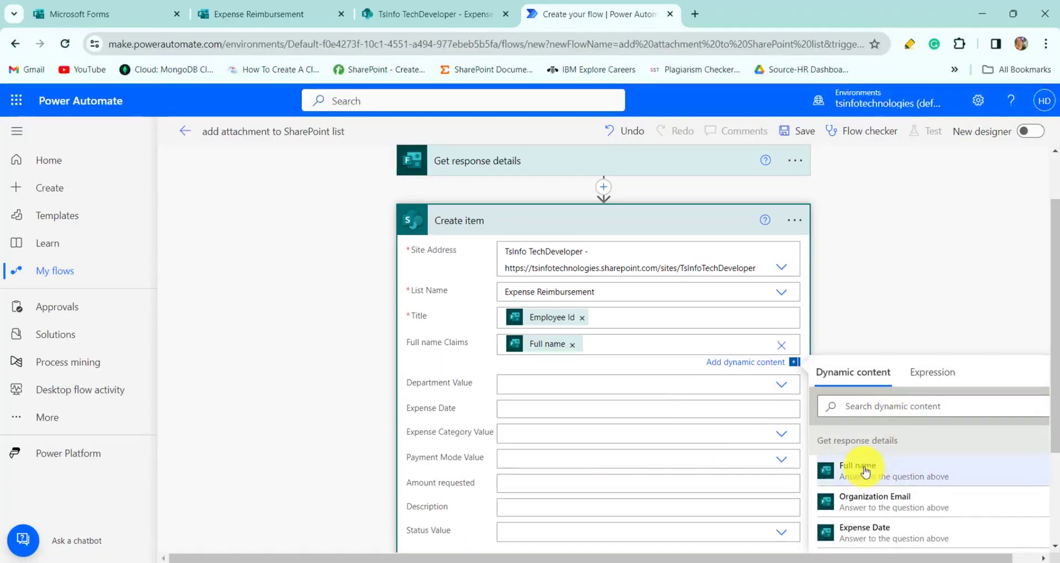
# - Set Department Value to the Department answer, review the remaining fields, and collapse Create item
pyautogui.click(644, 390)
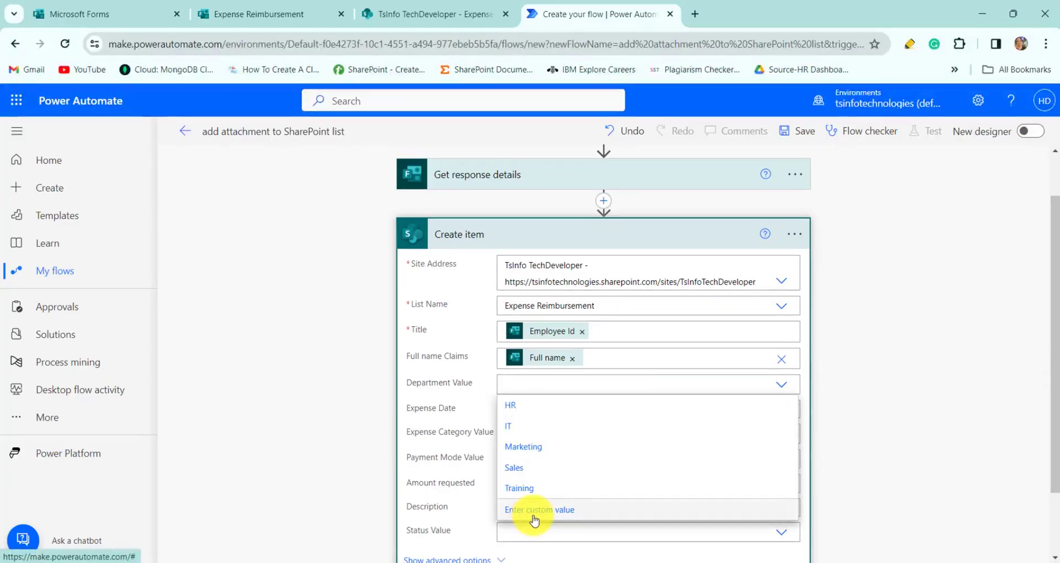
pyautogui.click(534, 510)
pyautogui.click(855, 450)
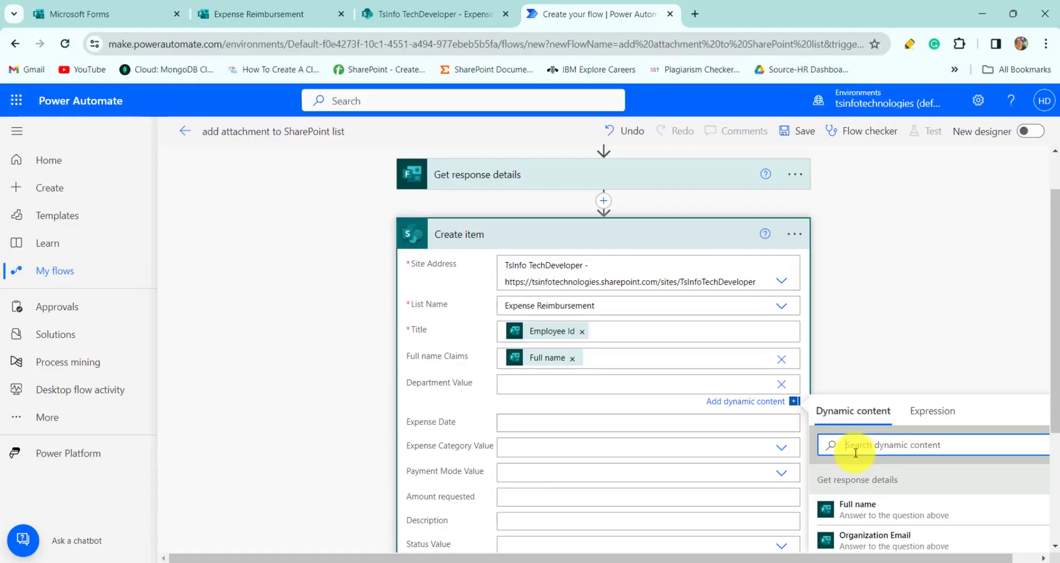
pyautogui.write('de')
pyautogui.click(828, 509)
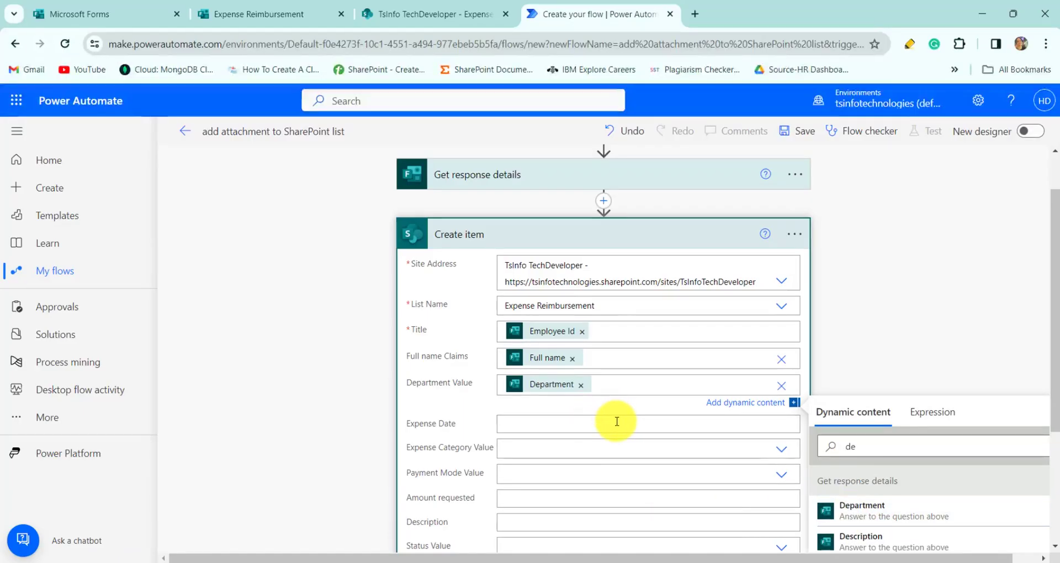
pyautogui.scroll(-2, 617, 421)
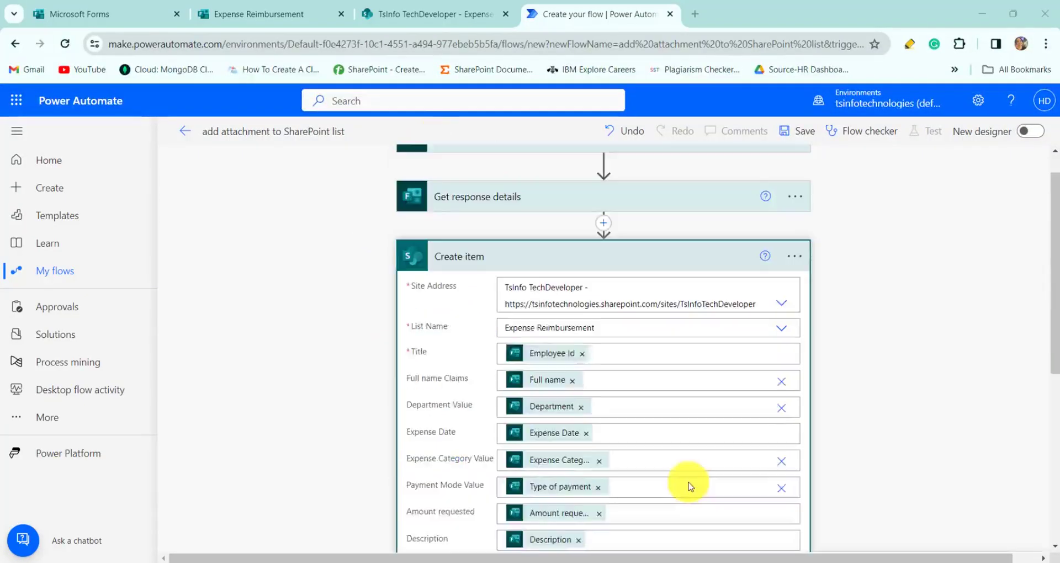
pyautogui.scroll(-5, 687, 485)
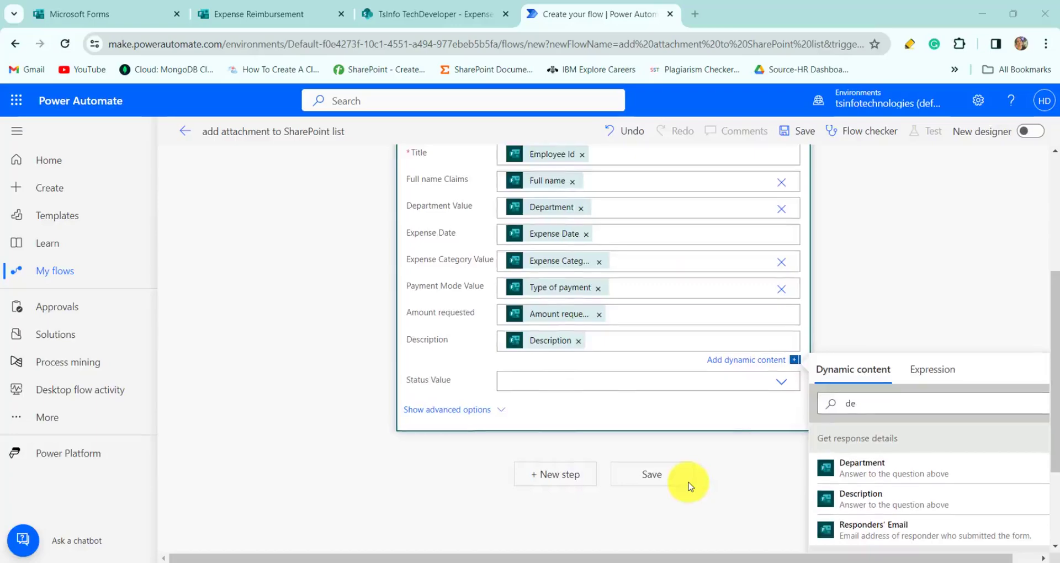
pyautogui.scroll(2, 687, 485)
pyautogui.scroll(-3, 687, 484)
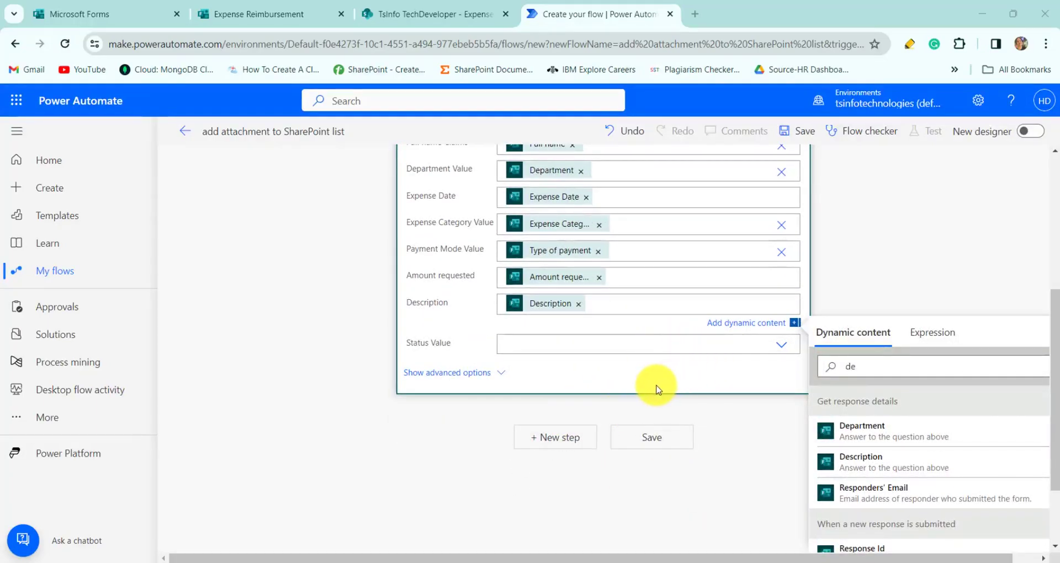
pyautogui.scroll(-2, 619, 386)
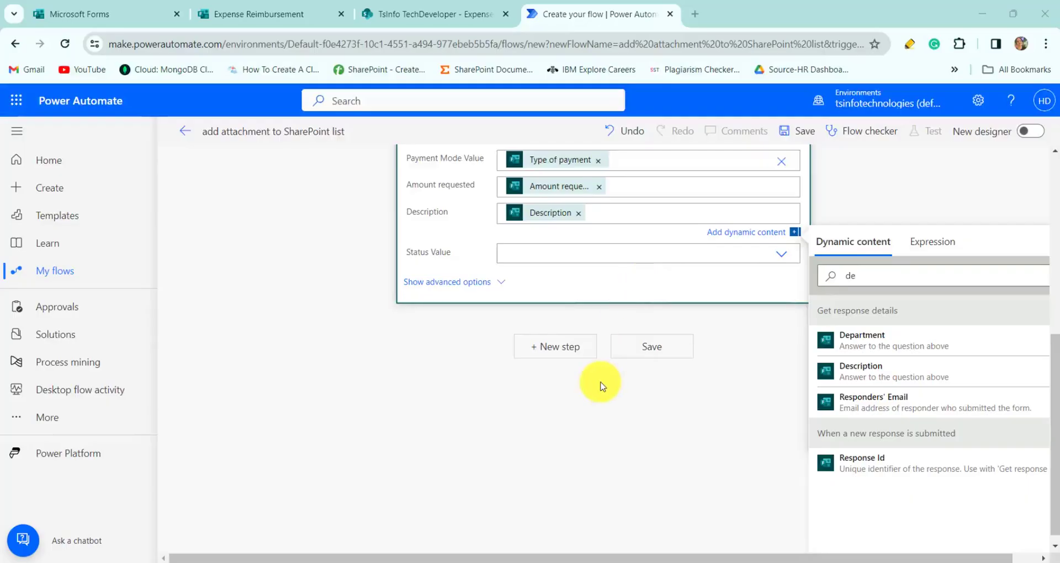
pyautogui.scroll(6, 604, 378)
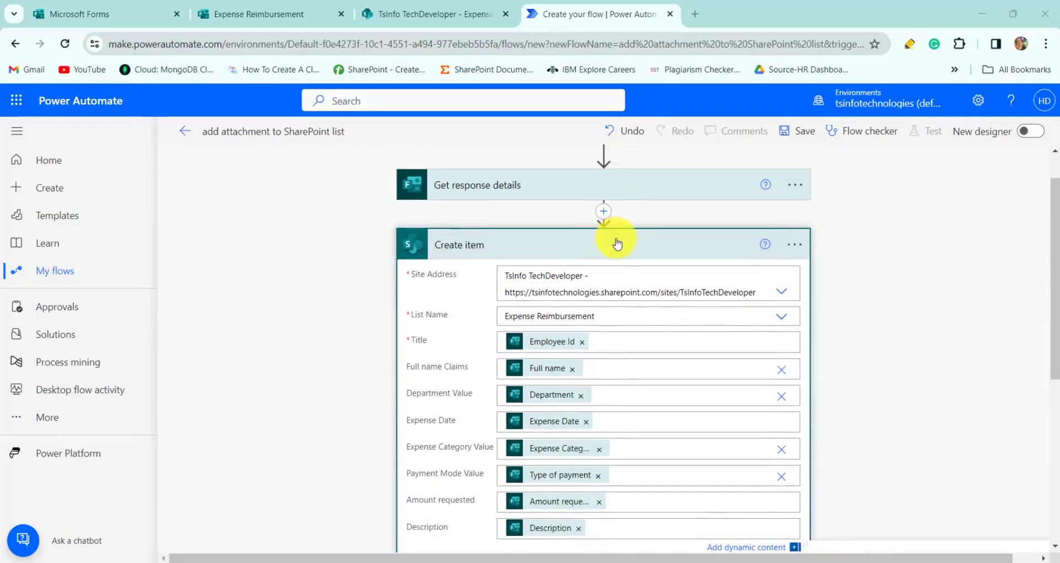
pyautogui.click(616, 241)
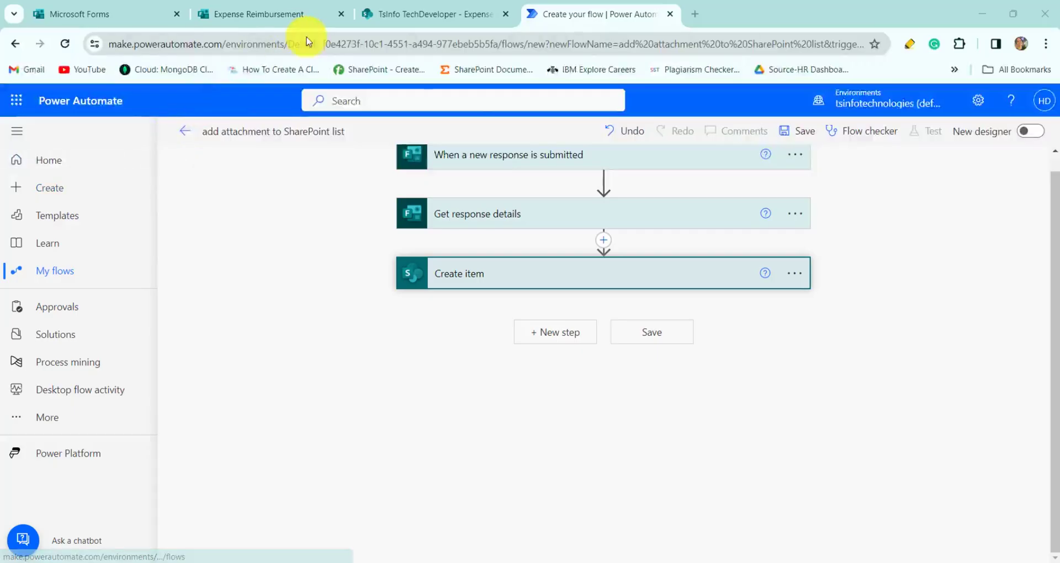
# - Save the flow, start a manual test awaiting a new response, and switch to the form
pyautogui.click(791, 133)
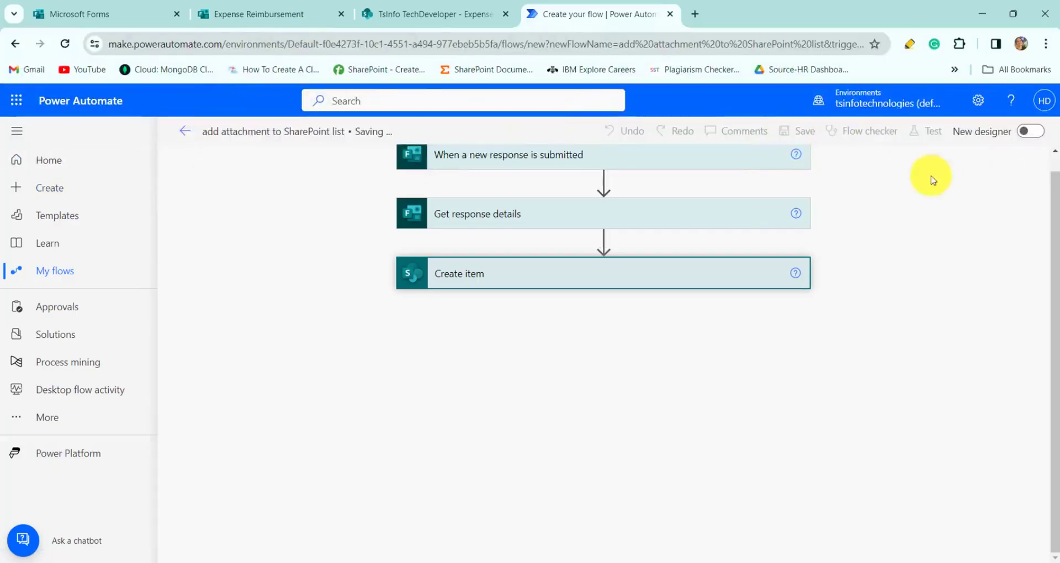
pyautogui.click(916, 139)
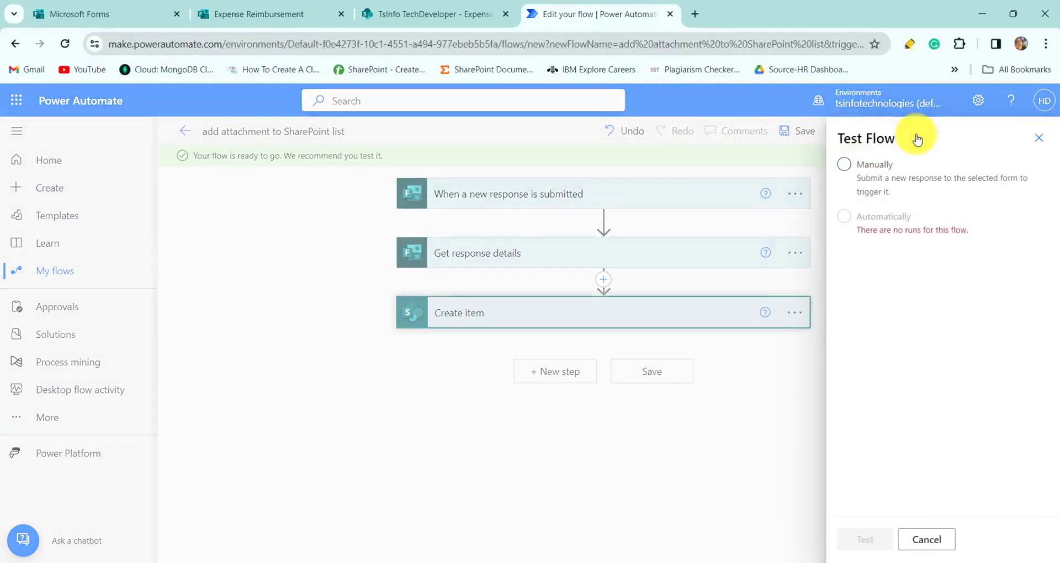
pyautogui.click(843, 165)
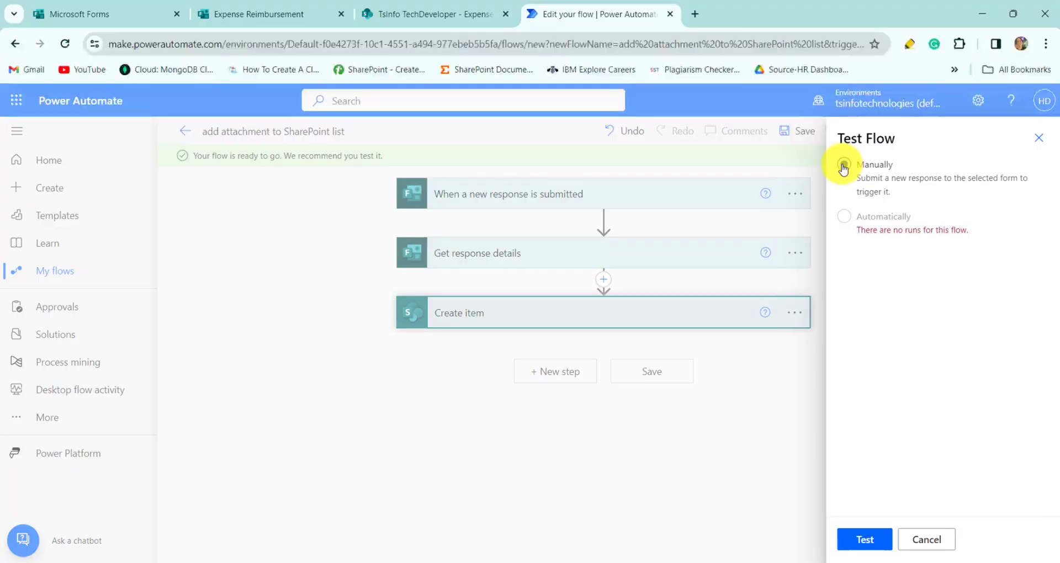
pyautogui.click(866, 543)
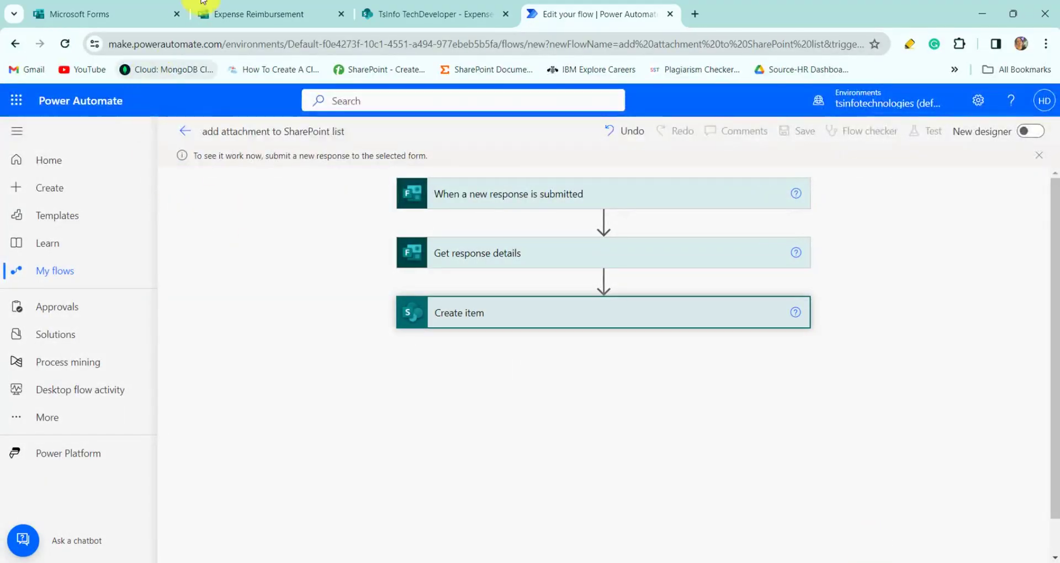
pyautogui.click(255, 15)
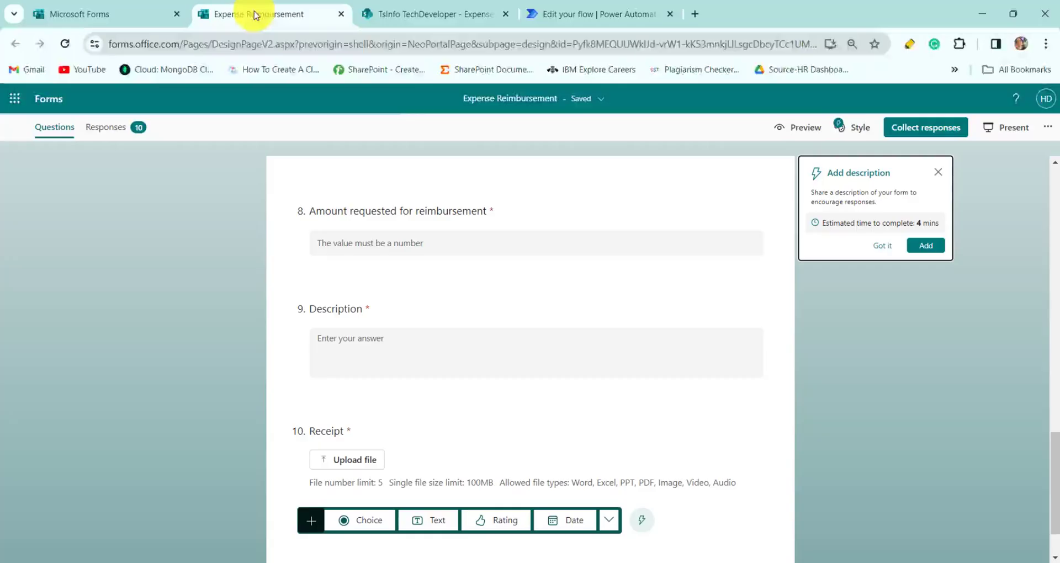
# - Preview the form and enter the respondent's name, Employee Id and organization e-mail
pyautogui.click(781, 129)
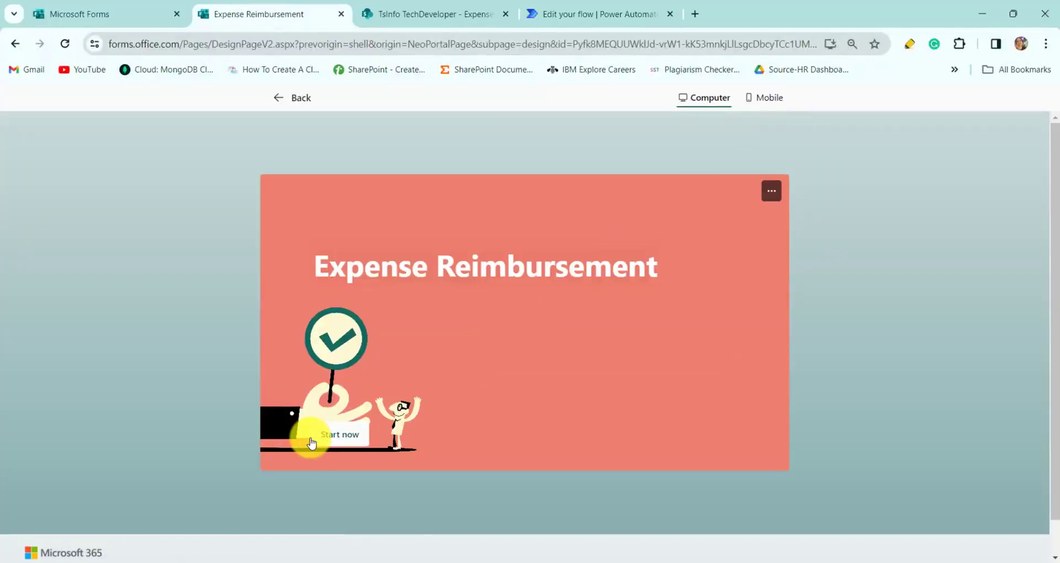
pyautogui.click(328, 436)
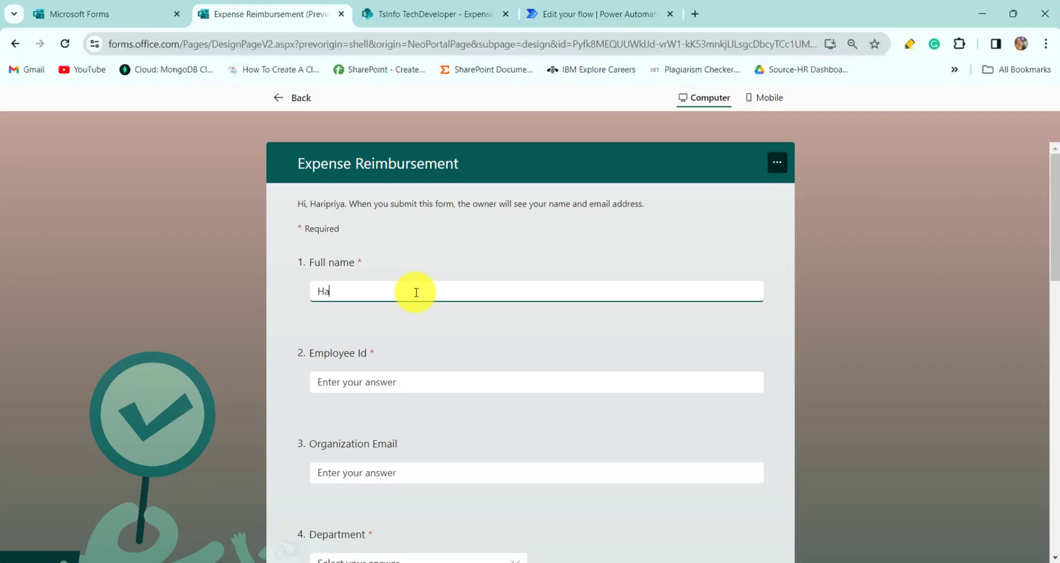
pyautogui.write('ll')
pyautogui.click(413, 387)
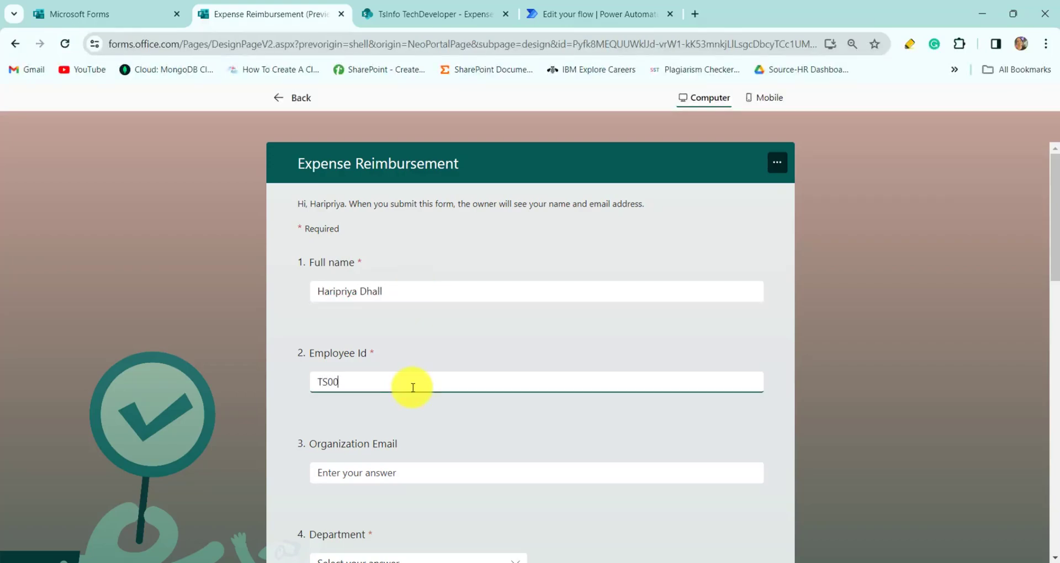
pyautogui.scroll(-2, 413, 387)
pyautogui.click(395, 345)
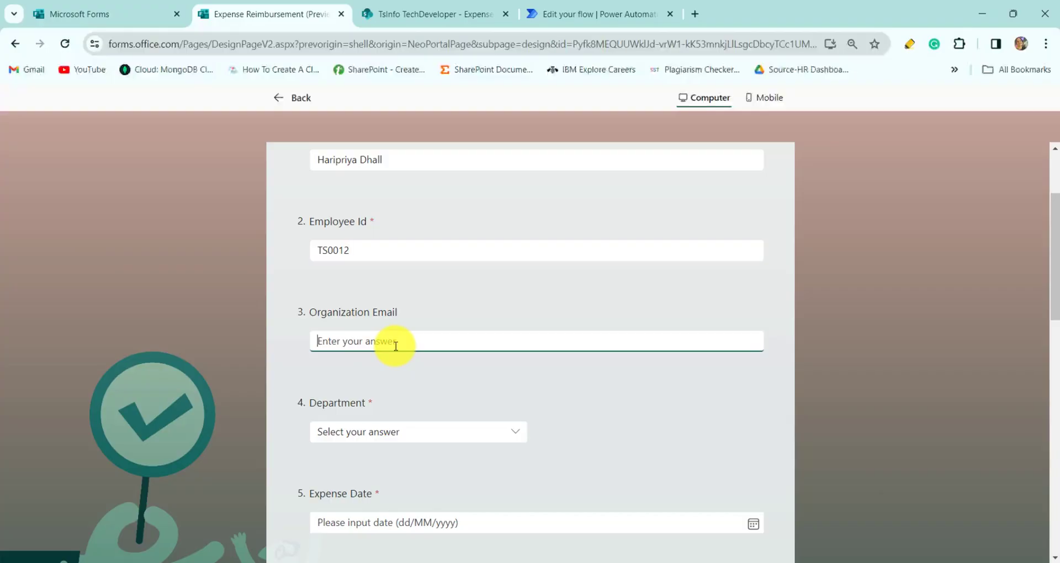
pyautogui.scroll(-1, 393, 346)
# - Answer department IT, expense date 20 December, category Meals and payment type Cash
pyautogui.click(389, 348)
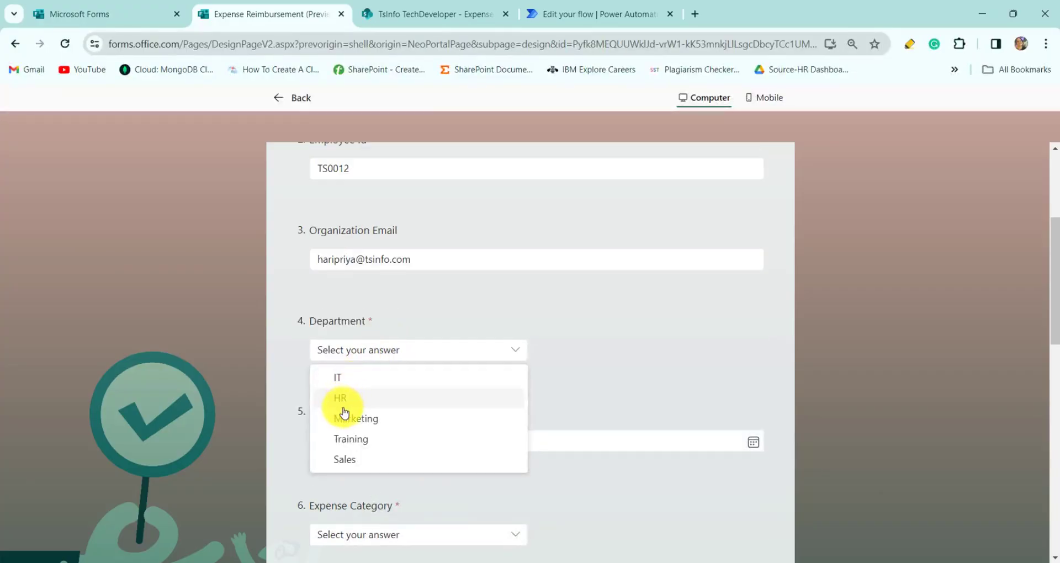
pyautogui.click(360, 377)
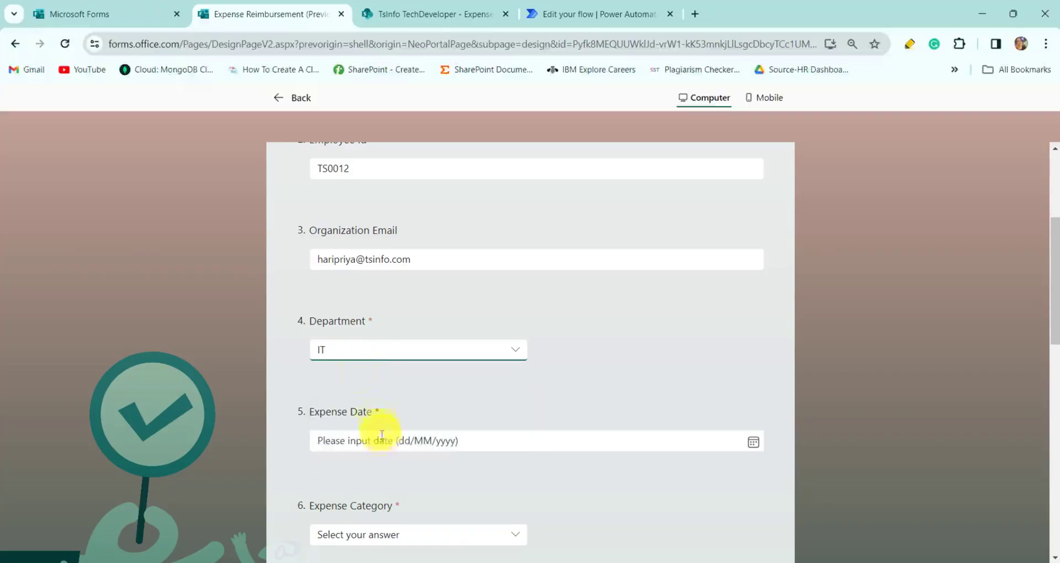
pyautogui.click(381, 439)
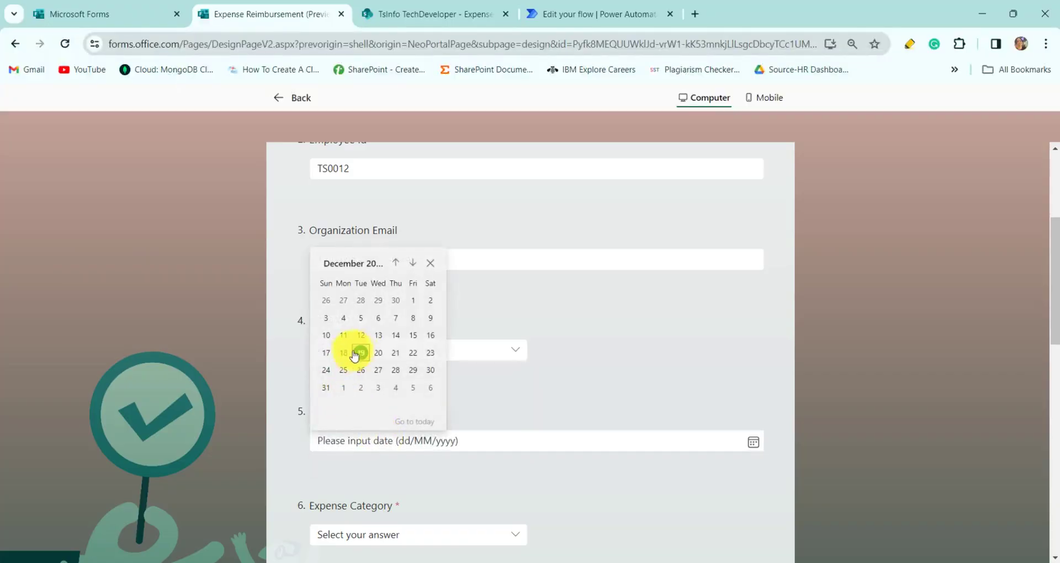
pyautogui.click(377, 354)
pyautogui.scroll(-2, 378, 357)
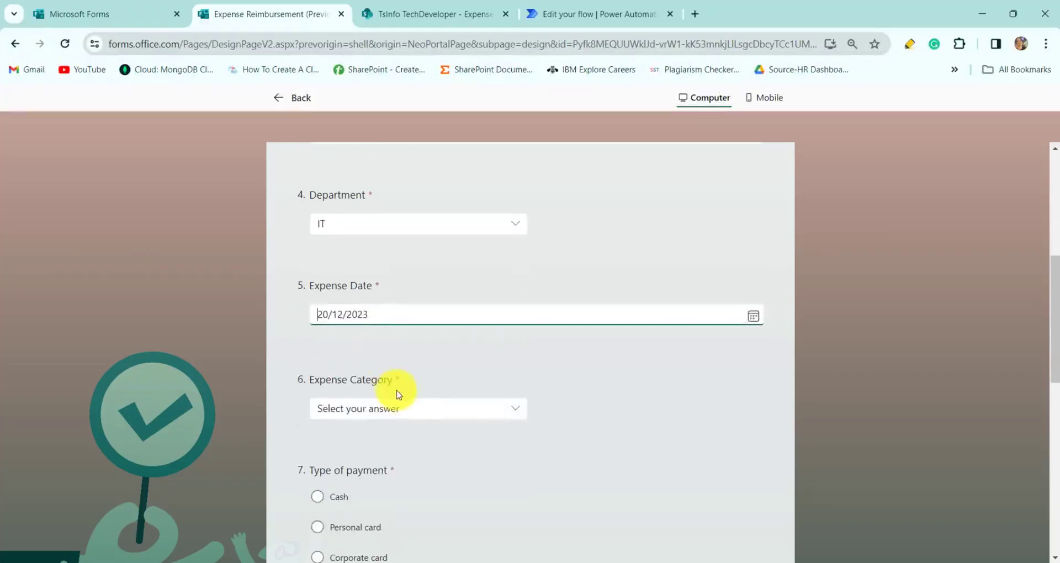
pyautogui.click(422, 411)
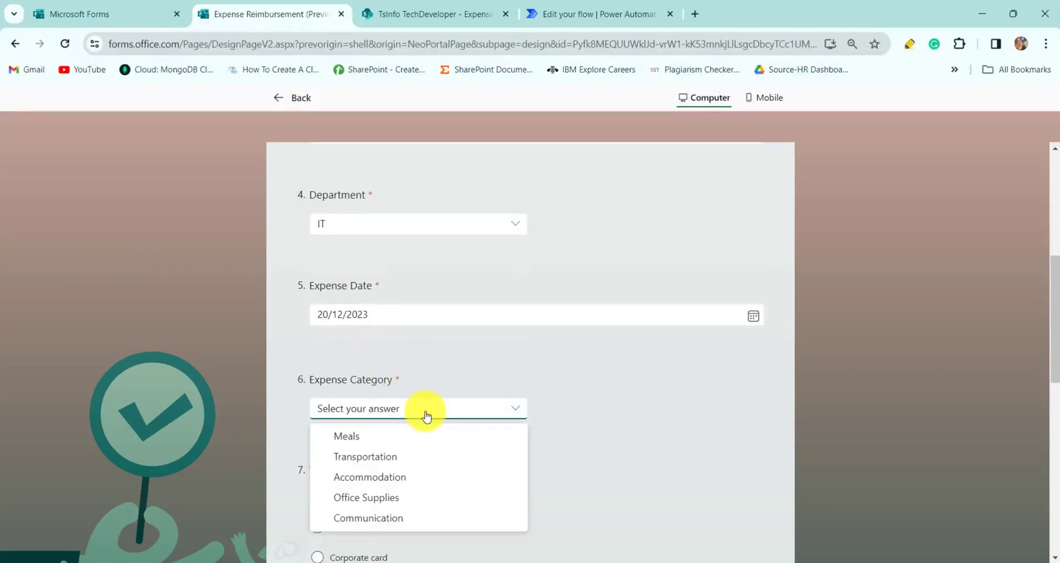
pyautogui.click(373, 436)
pyautogui.scroll(-1, 376, 437)
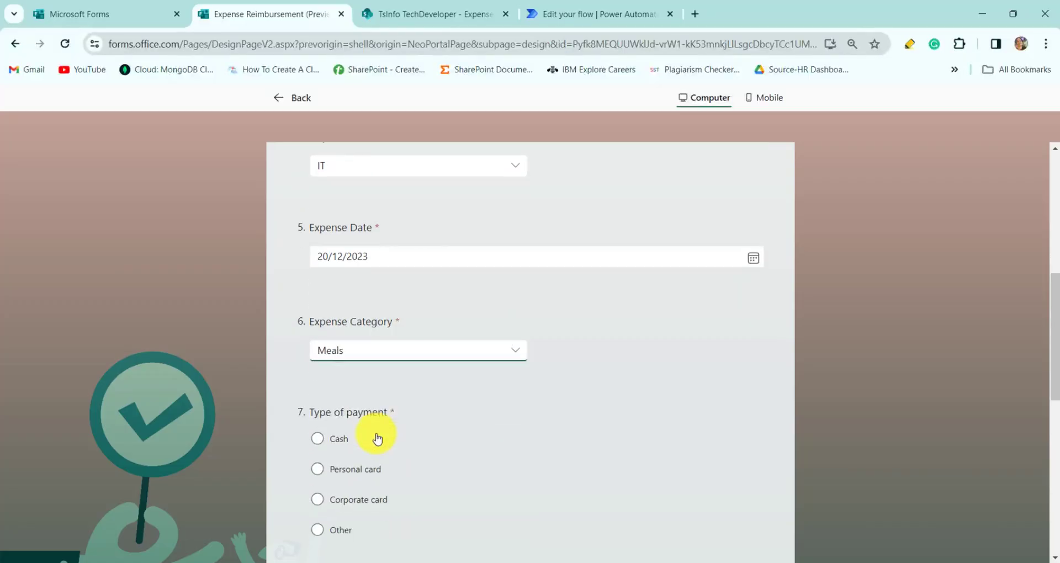
pyautogui.click(318, 437)
pyautogui.scroll(-4, 414, 438)
# - Enter amount 20000 and open the file picker for the receipt upload
pyautogui.click(423, 381)
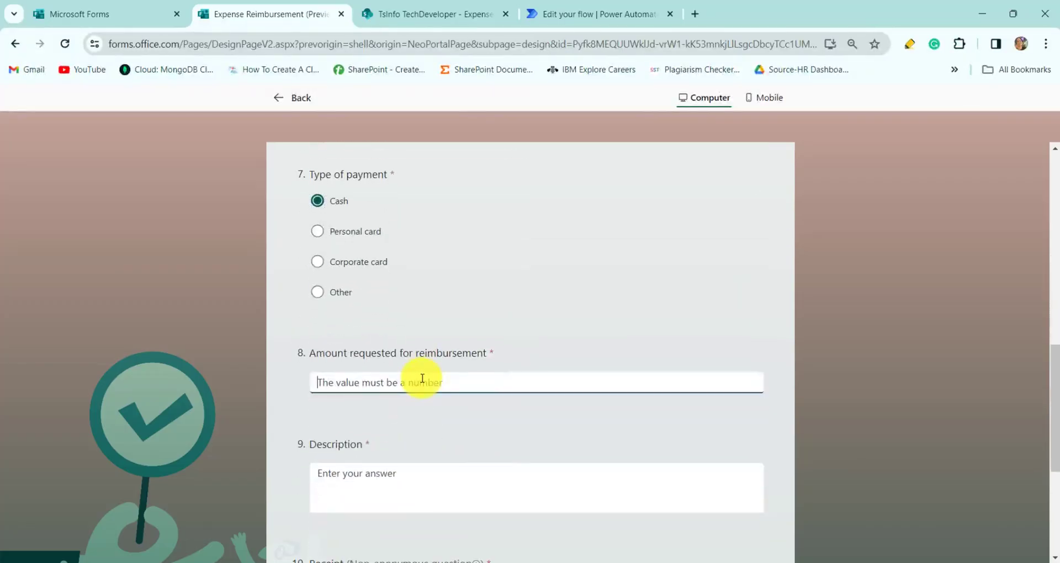
pyautogui.write('20000')
pyautogui.click(414, 480)
pyautogui.scroll(-2, 417, 482)
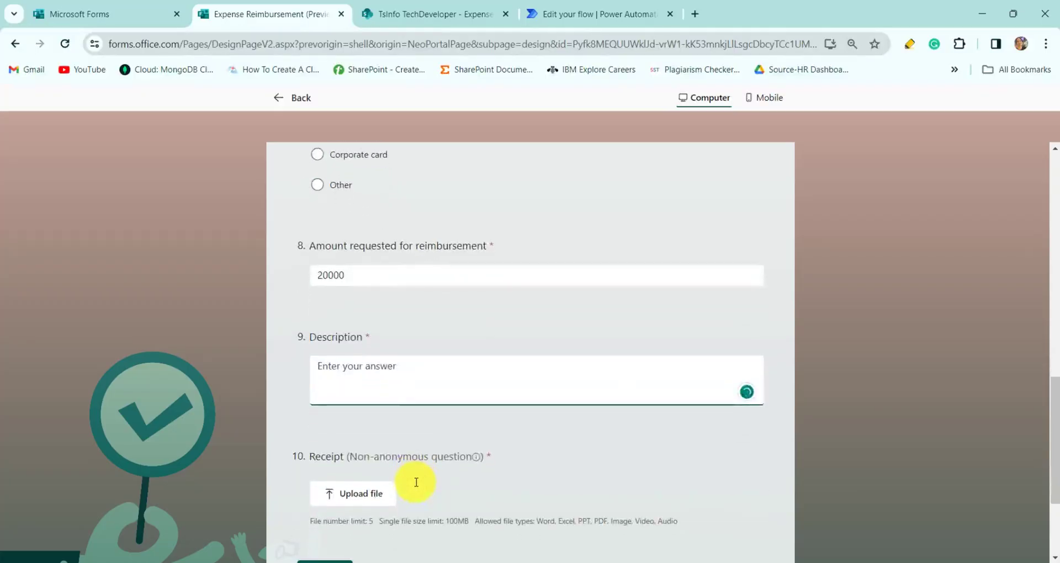
pyautogui.scroll(-2, 361, 407)
pyautogui.click(363, 401)
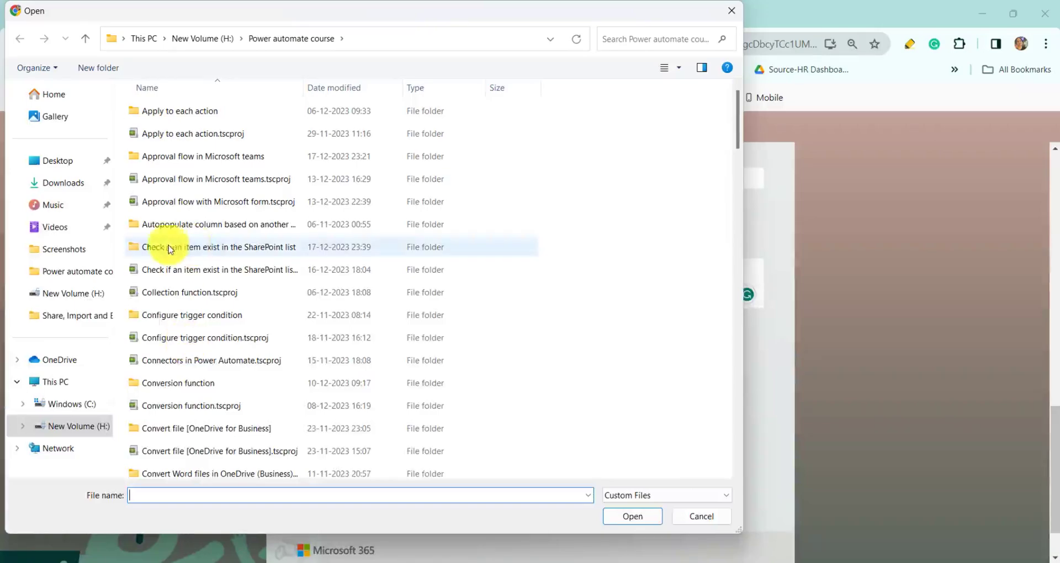
# - Upload Invoice Ab-5 from Downloads, add description 'This is the office meal', and submit
pyautogui.click(65, 182)
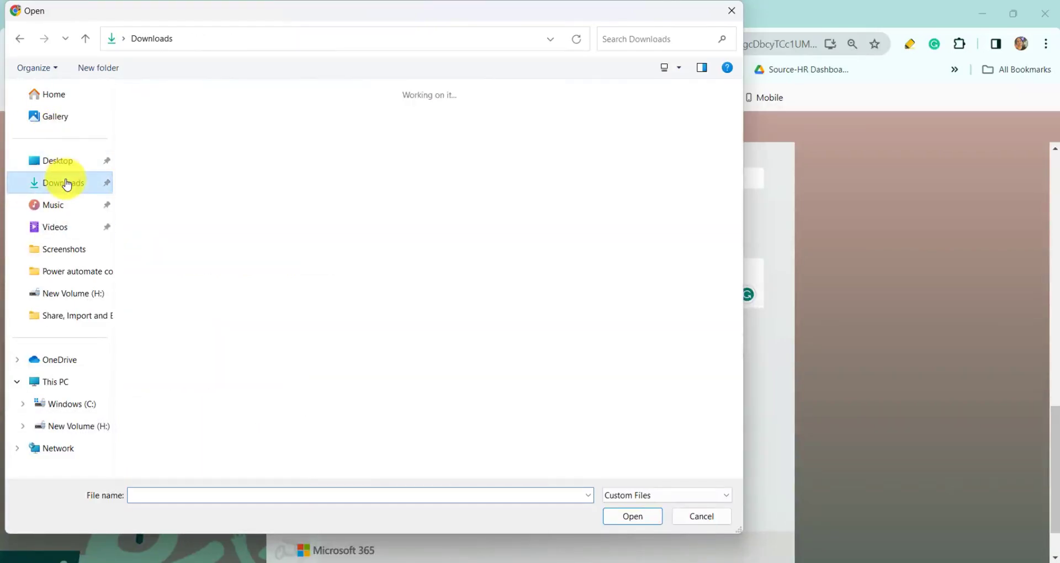
pyautogui.click(313, 423)
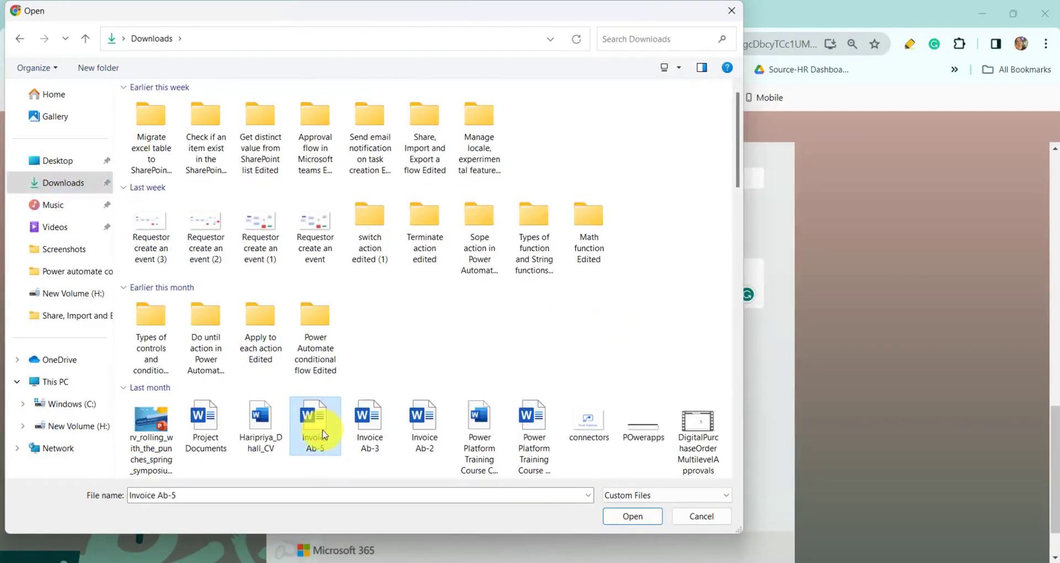
pyautogui.click(629, 516)
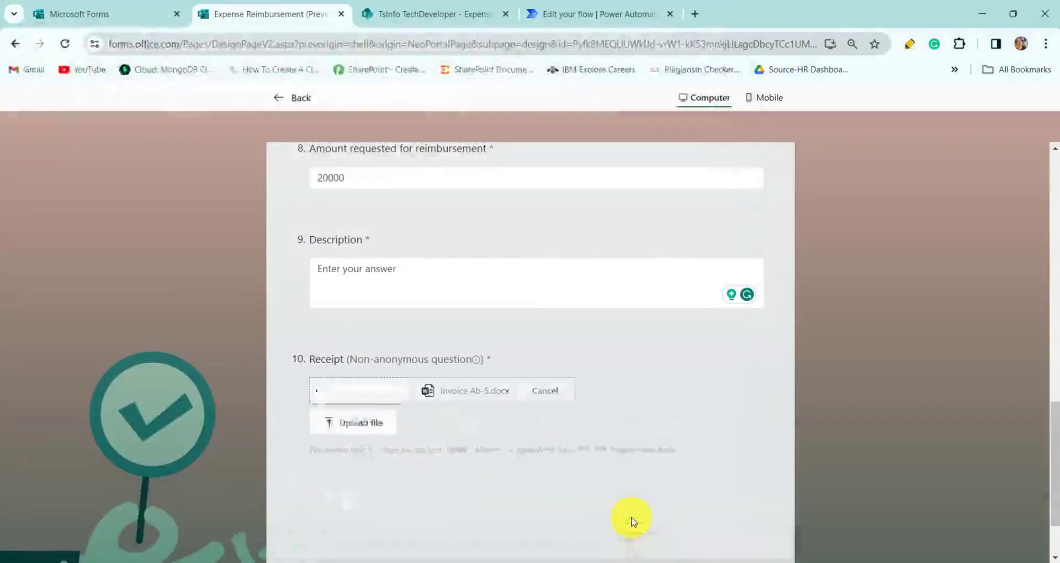
pyautogui.click(343, 500)
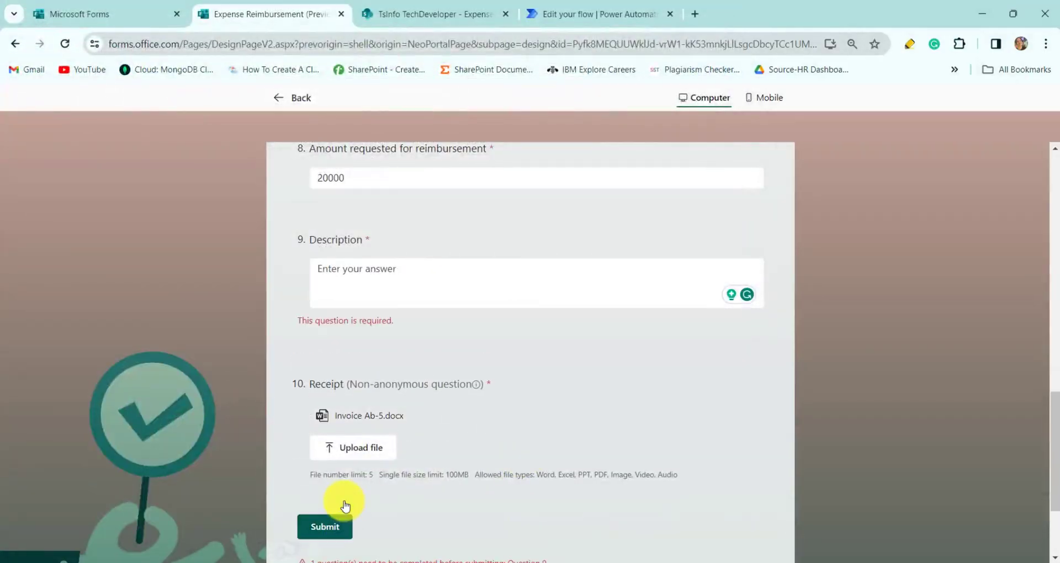
pyautogui.click(422, 269)
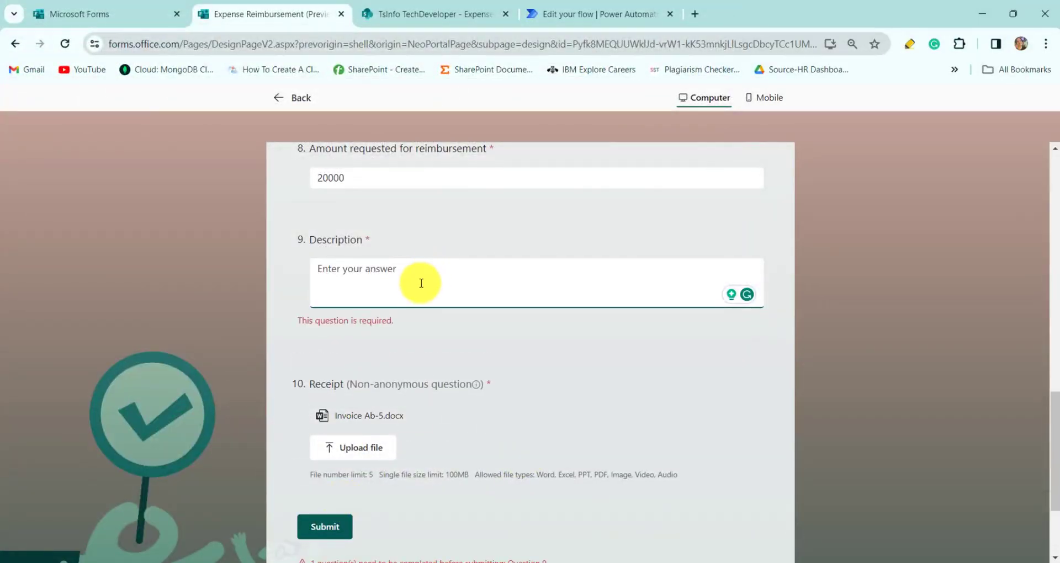
pyautogui.write('This is the office meal')
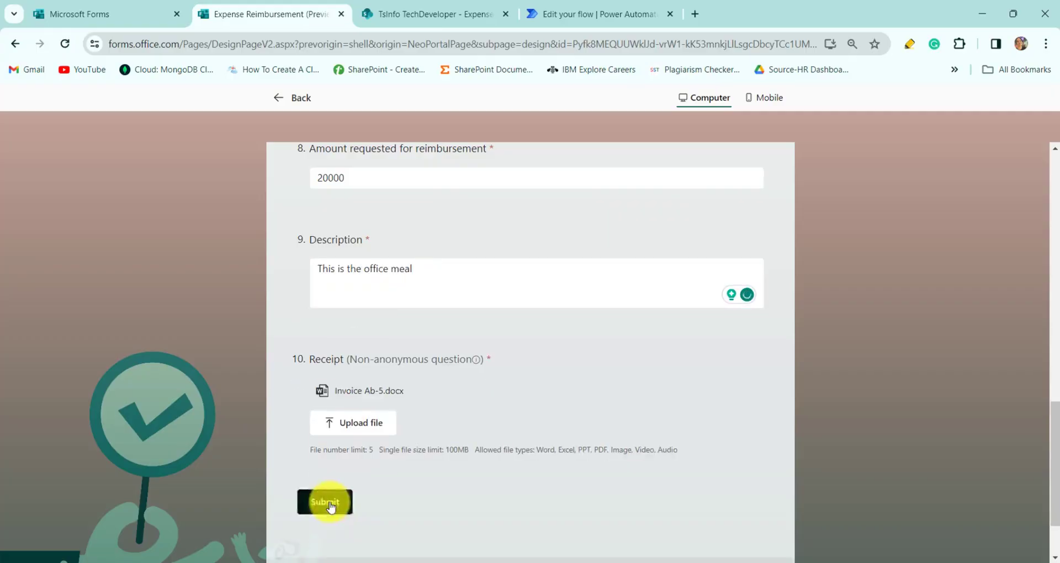
pyautogui.click(329, 503)
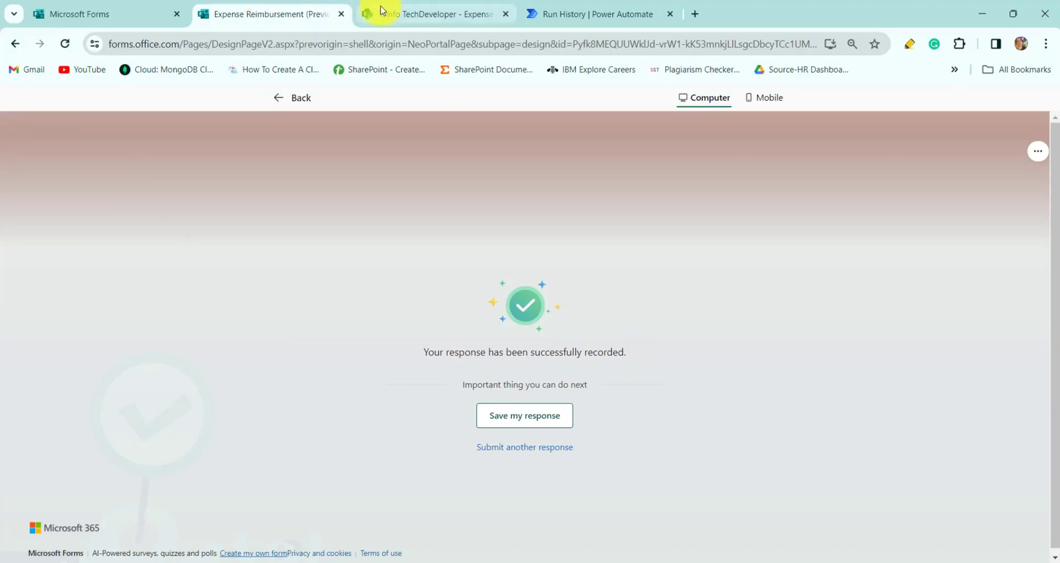
# - Open OneDrive and browse My files > Apps > Microsoft Forms > Expense Reimbursement > Question to Invoice Ab-5
pyautogui.click(555, 7)
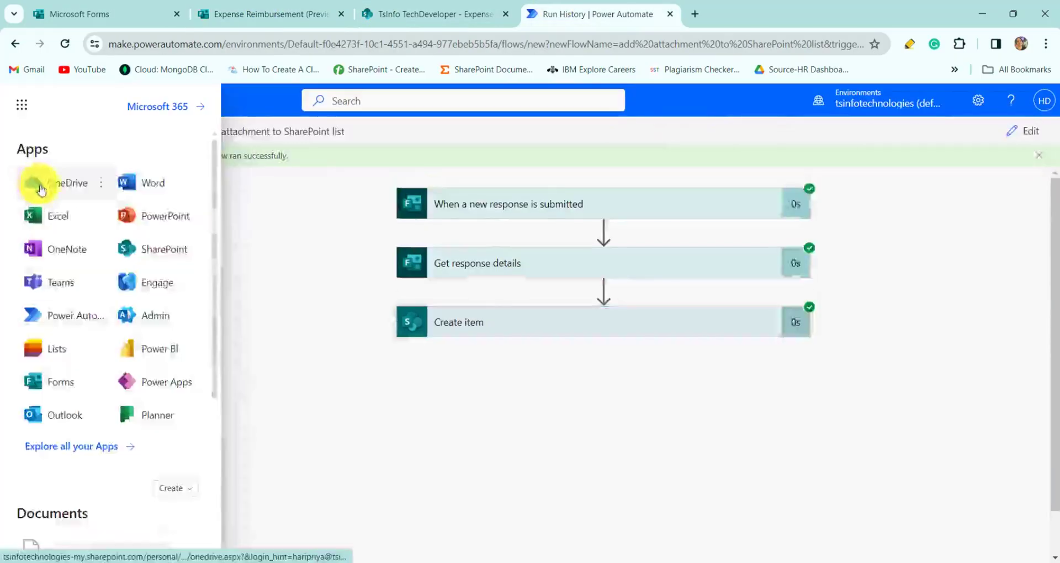
pyautogui.click(40, 187)
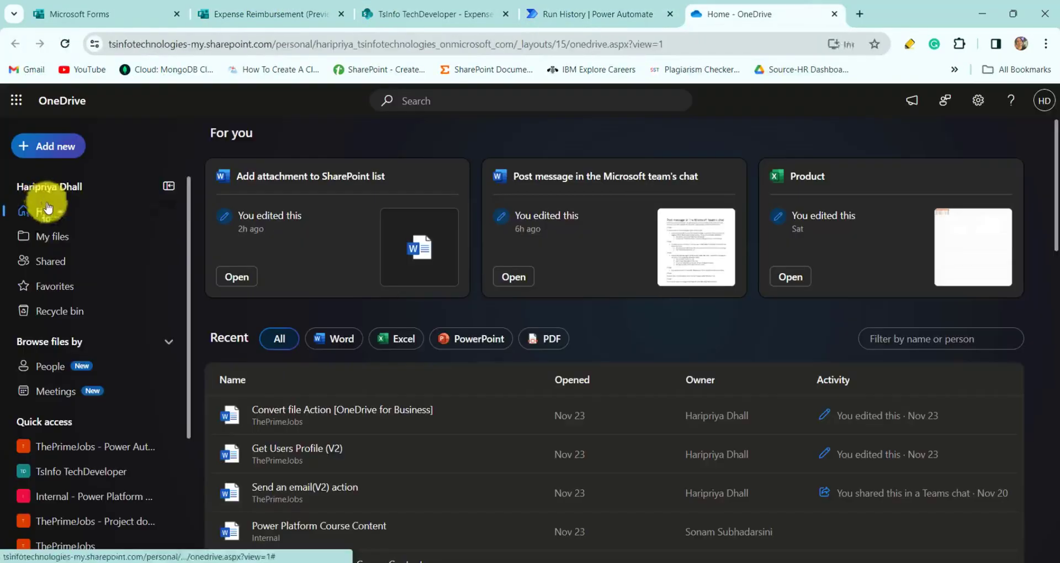
pyautogui.click(49, 235)
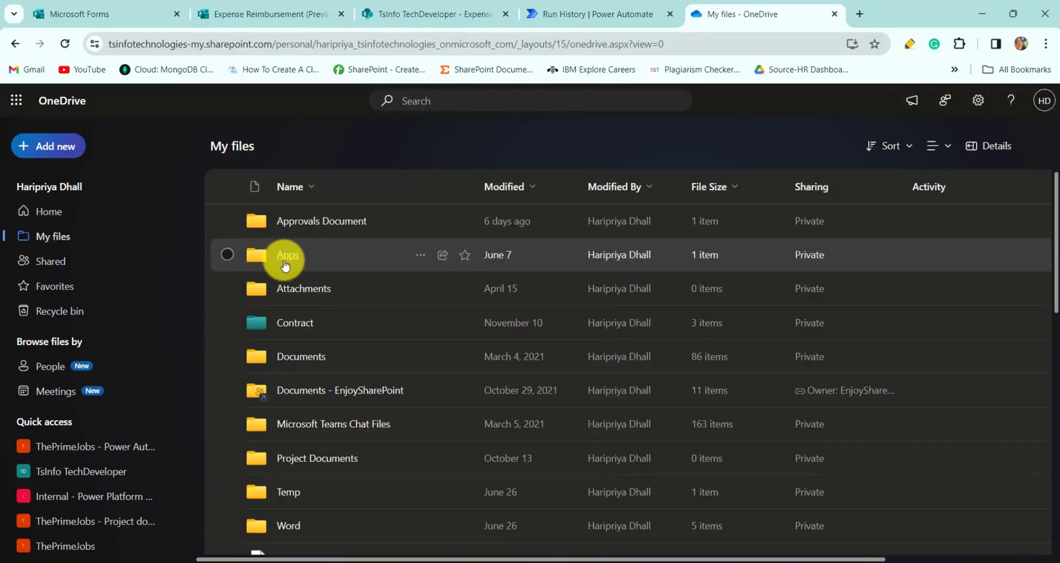
pyautogui.click(285, 265)
pyautogui.click(293, 274)
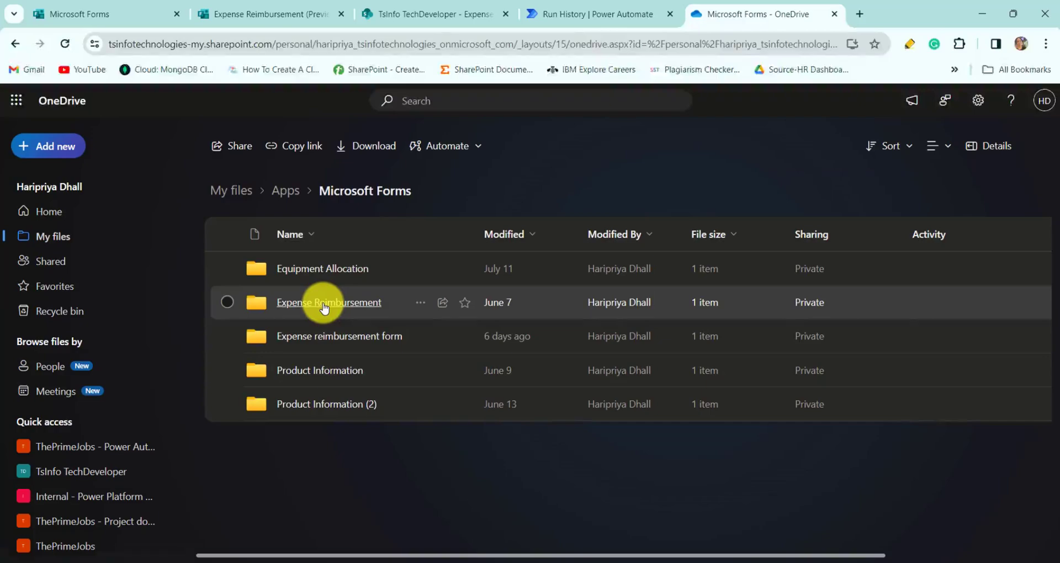
pyautogui.click(324, 303)
pyautogui.click(305, 271)
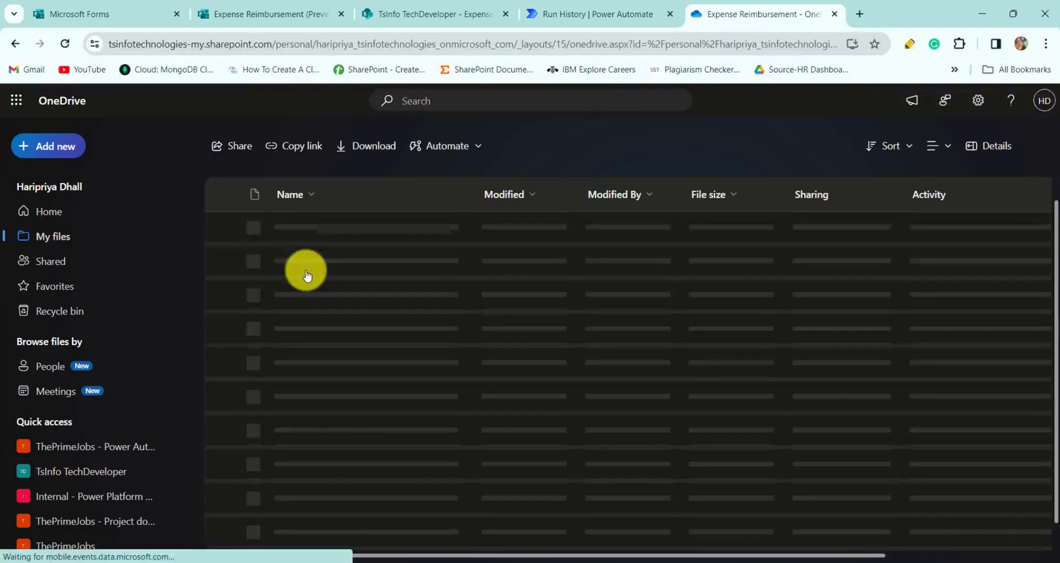
pyautogui.scroll(-3, 333, 512)
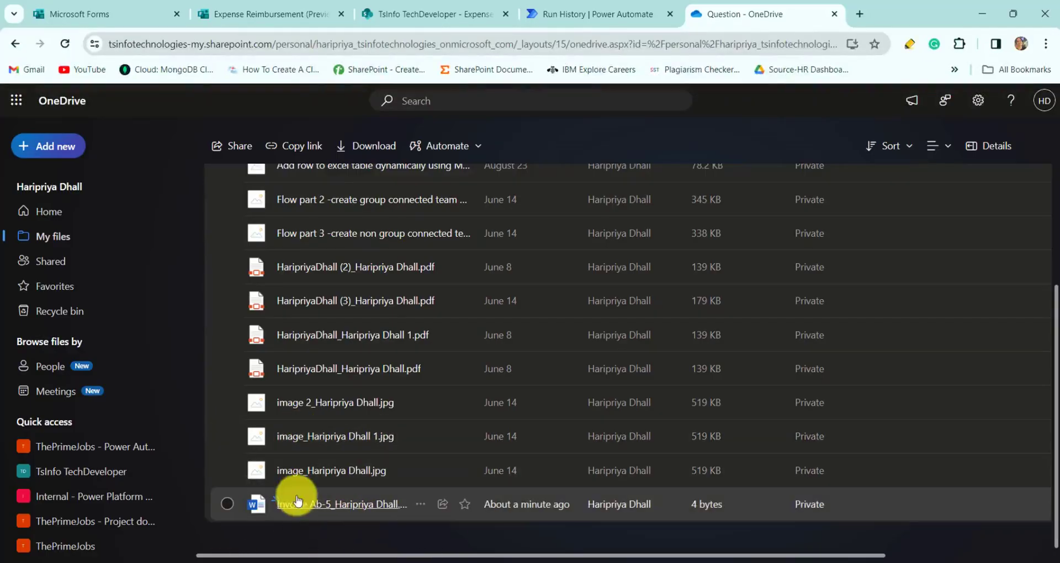
pyautogui.moveTo(341, 508)
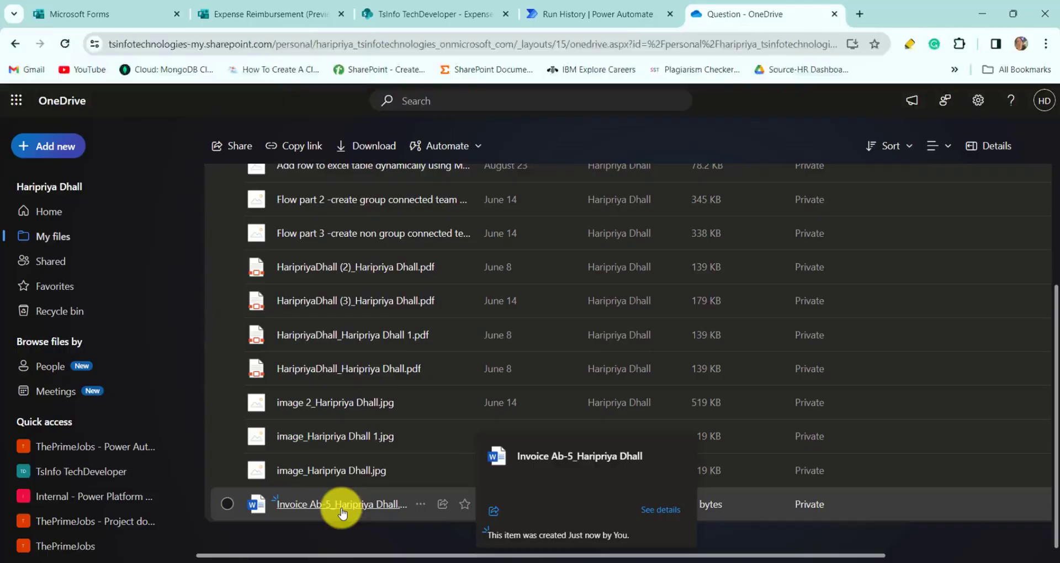
# - Copy the Receipt JSON from the run's Get response details outputs into Notepad
pyautogui.click(543, 10)
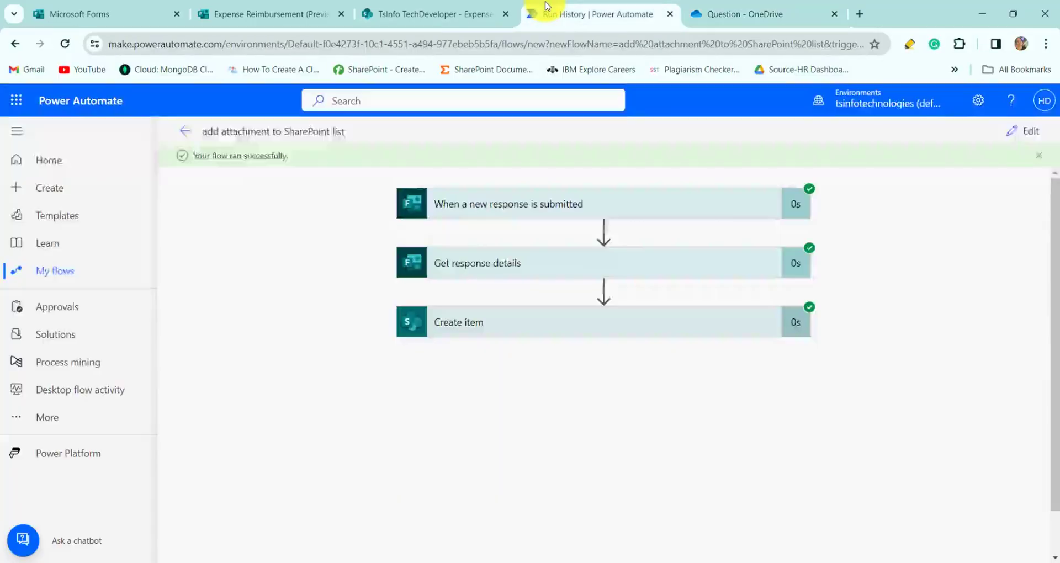
pyautogui.click(542, 274)
pyautogui.scroll(-5, 450, 512)
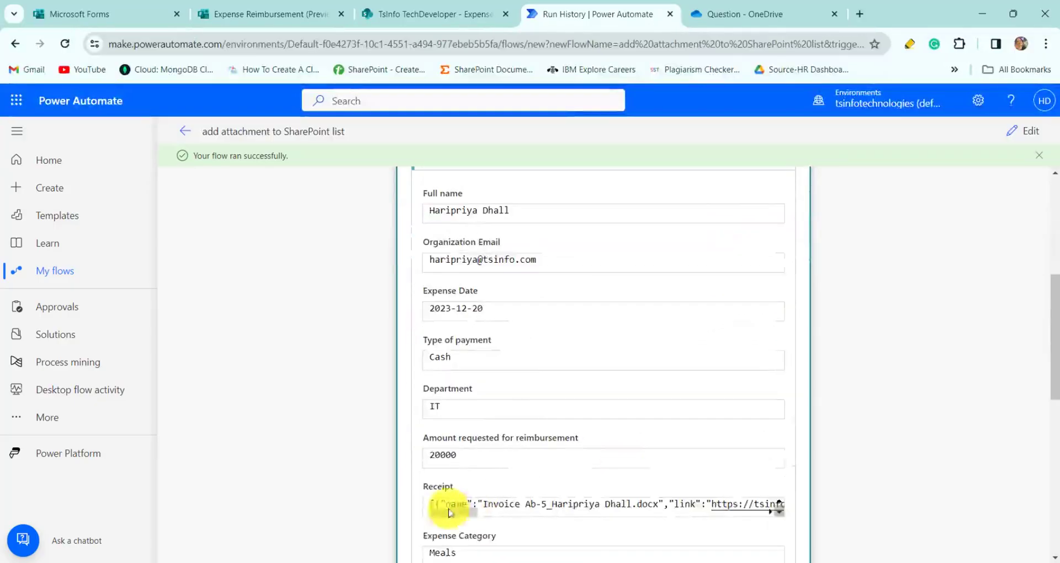
pyautogui.moveTo(433, 504); pyautogui.dragTo(727, 517)
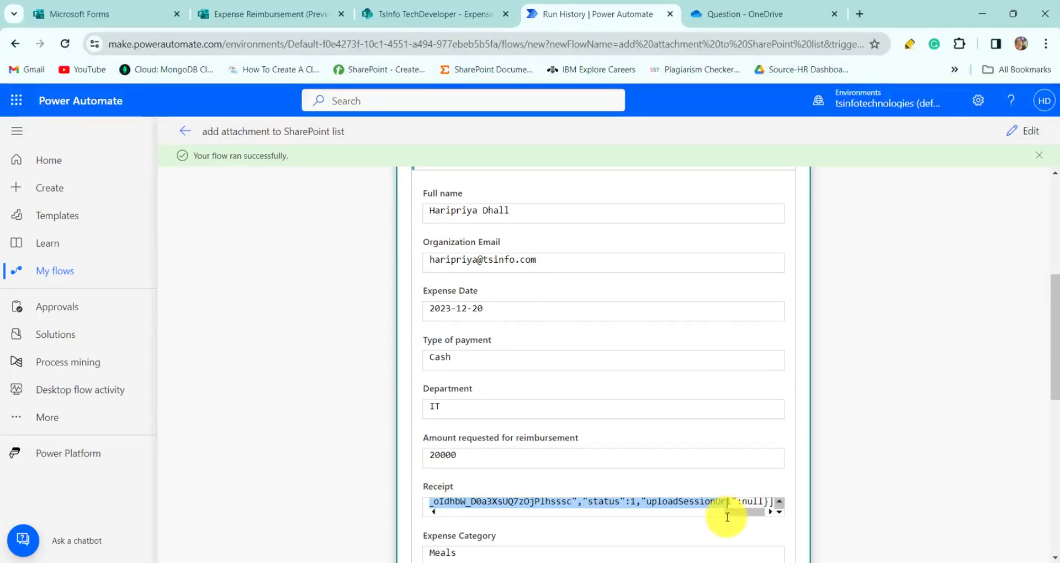
pyautogui.hotkey('ctrl', 'a')
pyautogui.click(721, 562)
pyautogui.scroll(15, 698, 384)
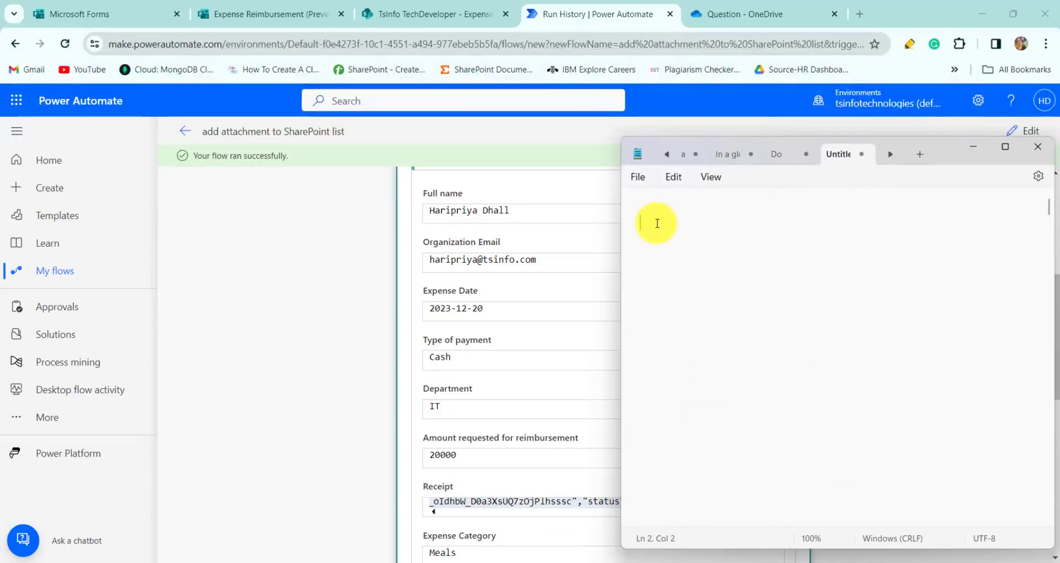
pyautogui.hotkey('ctrl', 'v')
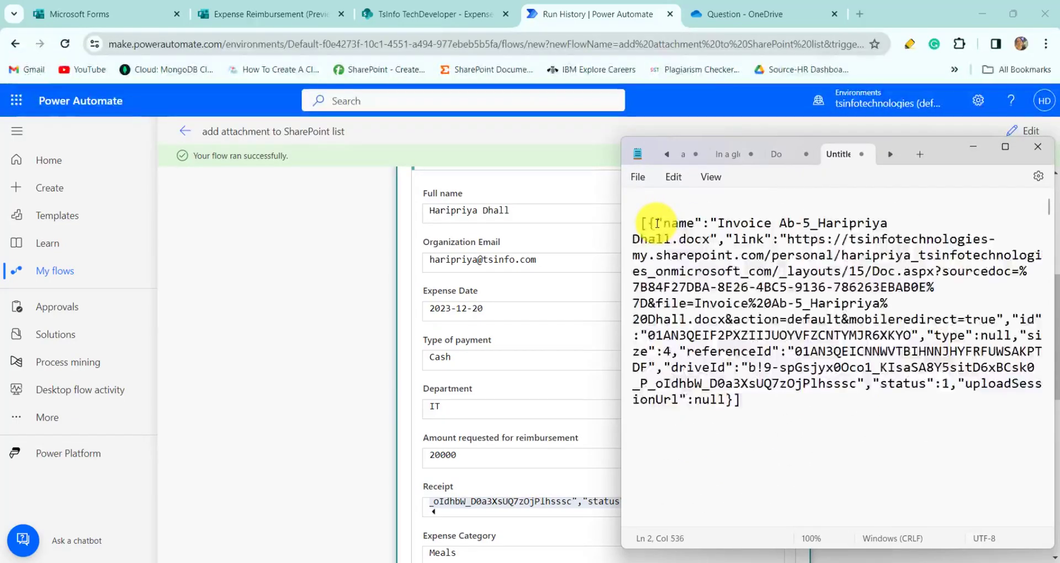
pyautogui.click(975, 152)
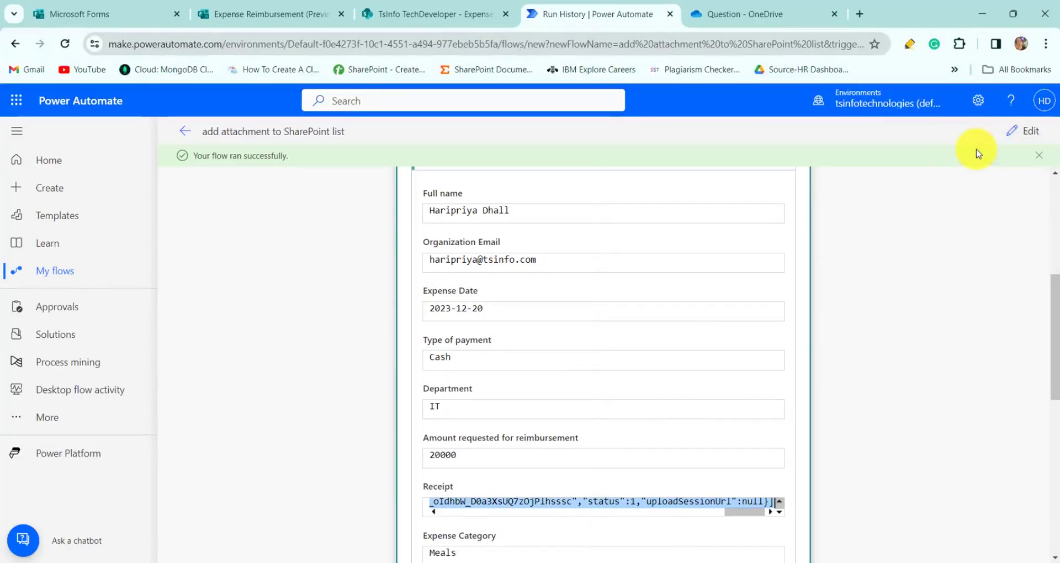
pyautogui.click(1020, 131)
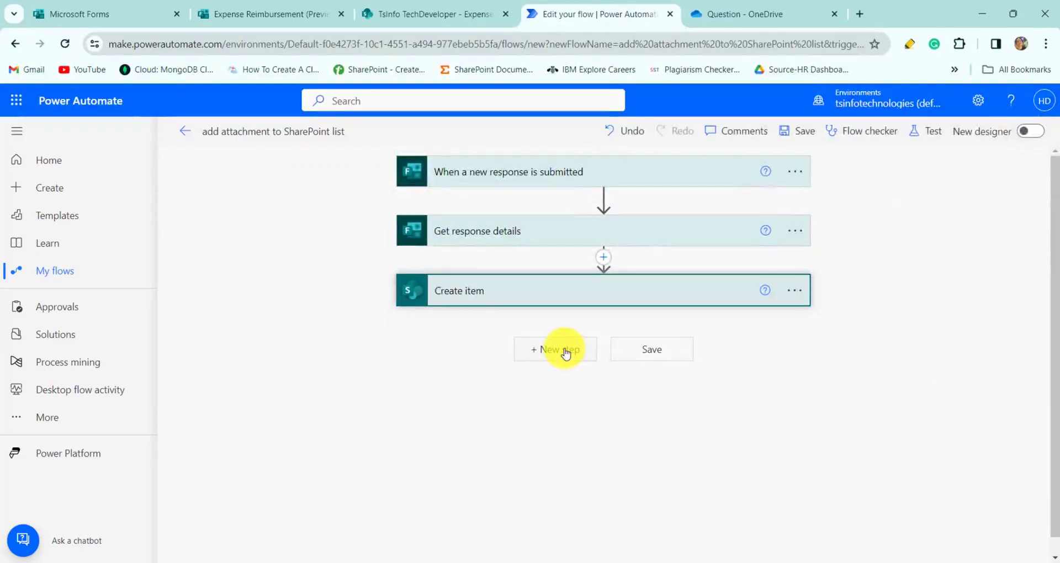
# - Add a Parse JSON step after Create item with the Receipt answer as Content
pyautogui.click(563, 350)
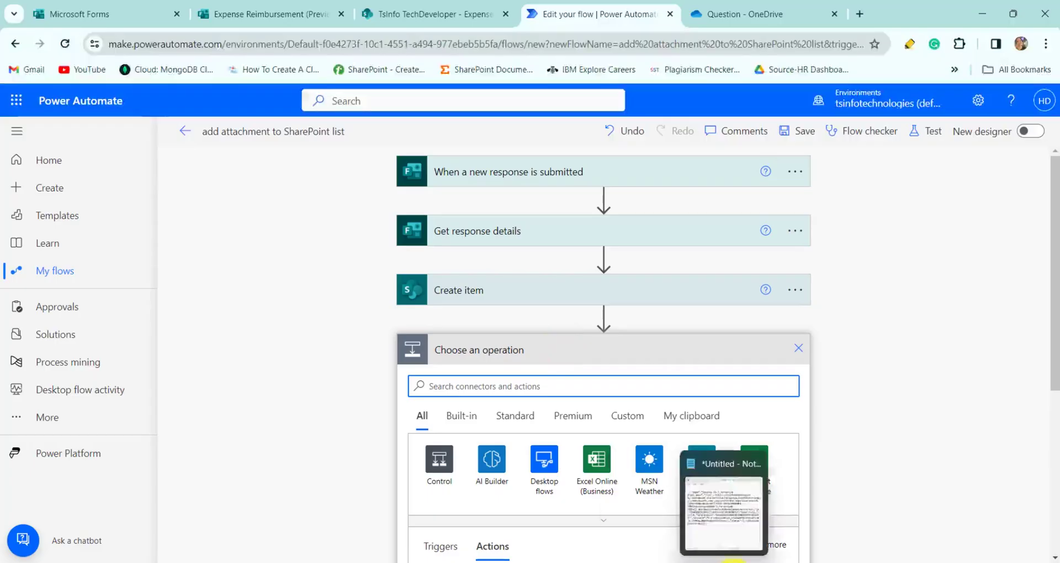
pyautogui.click(729, 562)
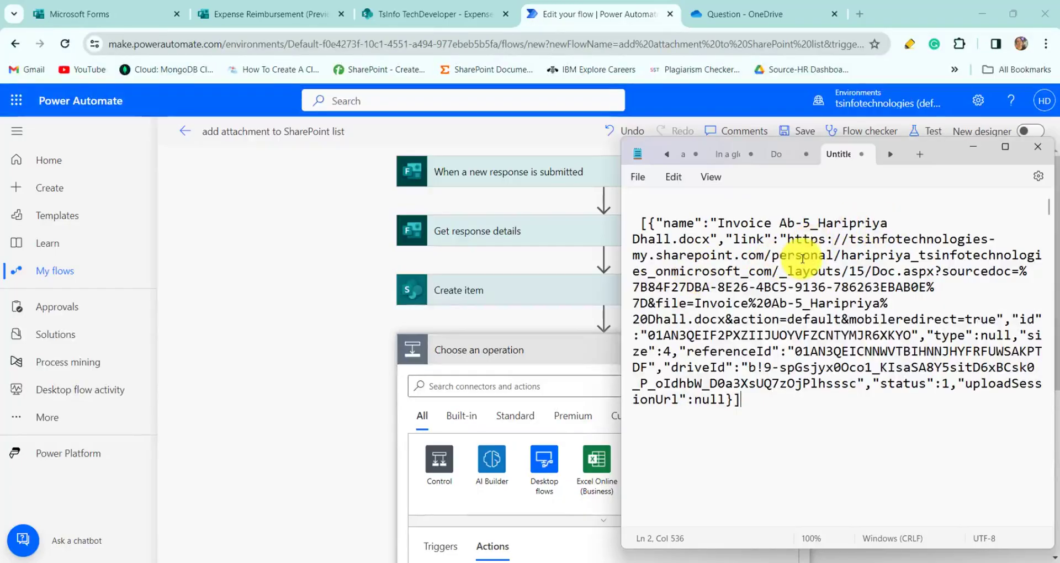
pyautogui.click(973, 146)
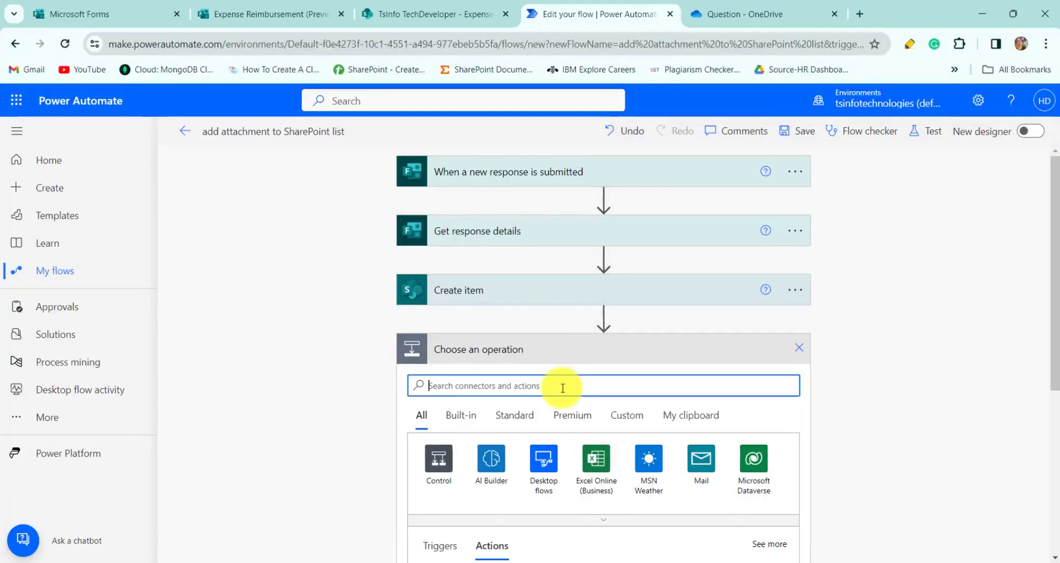
pyautogui.write('Pars')
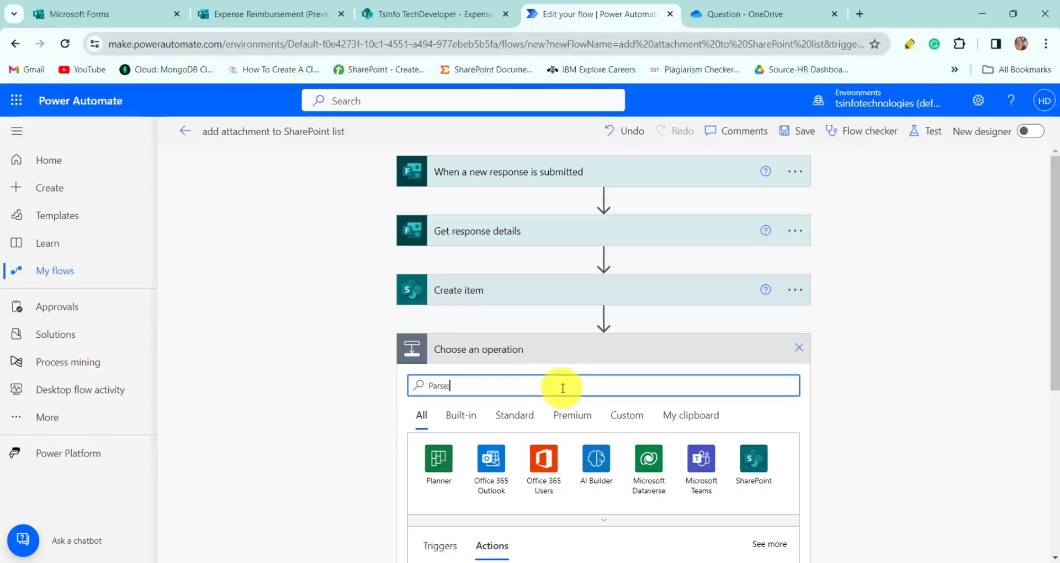
pyautogui.write('e')
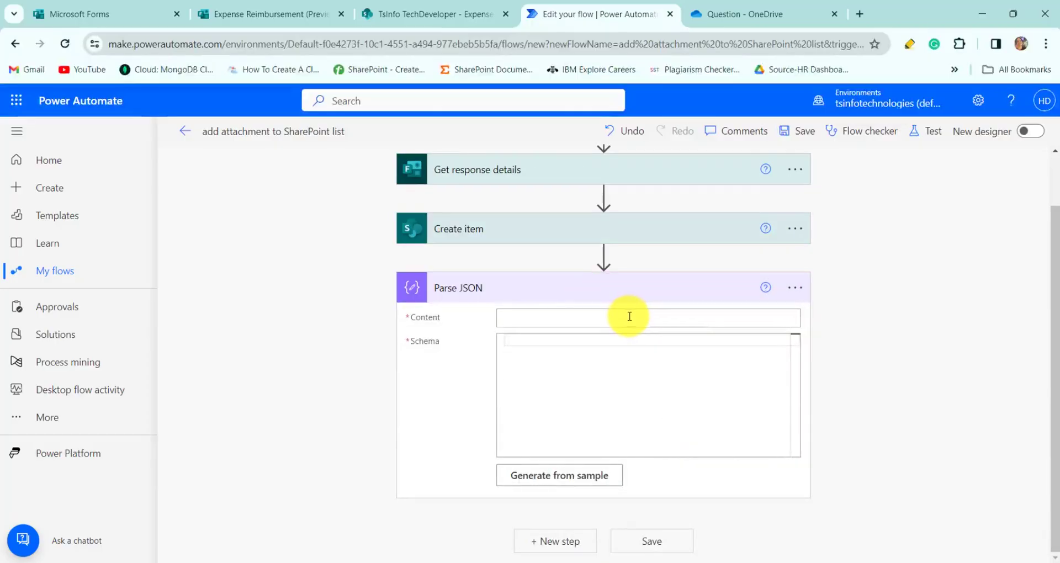
pyautogui.click(627, 317)
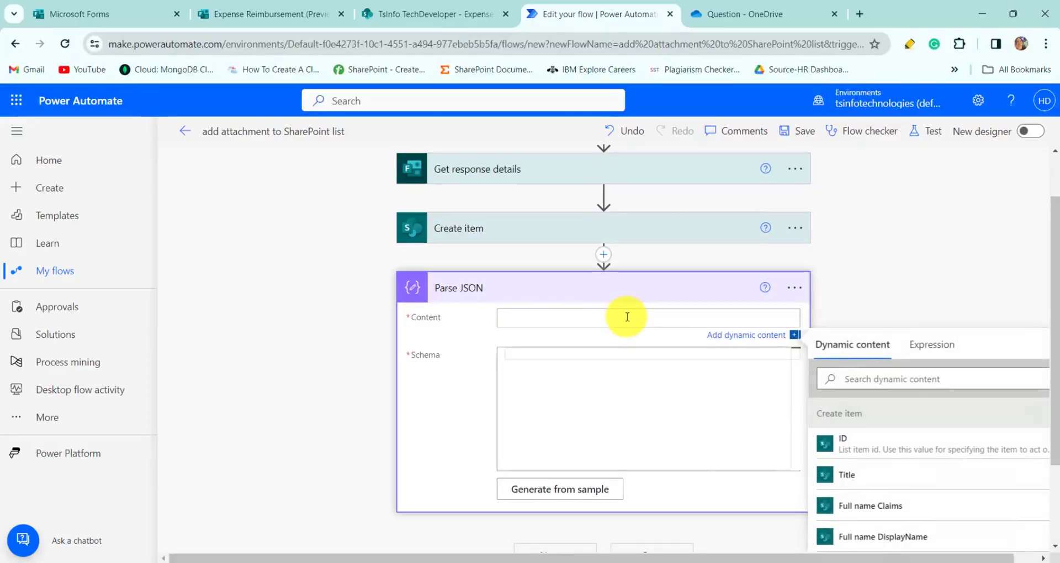
pyautogui.click(872, 382)
pyautogui.write('r')
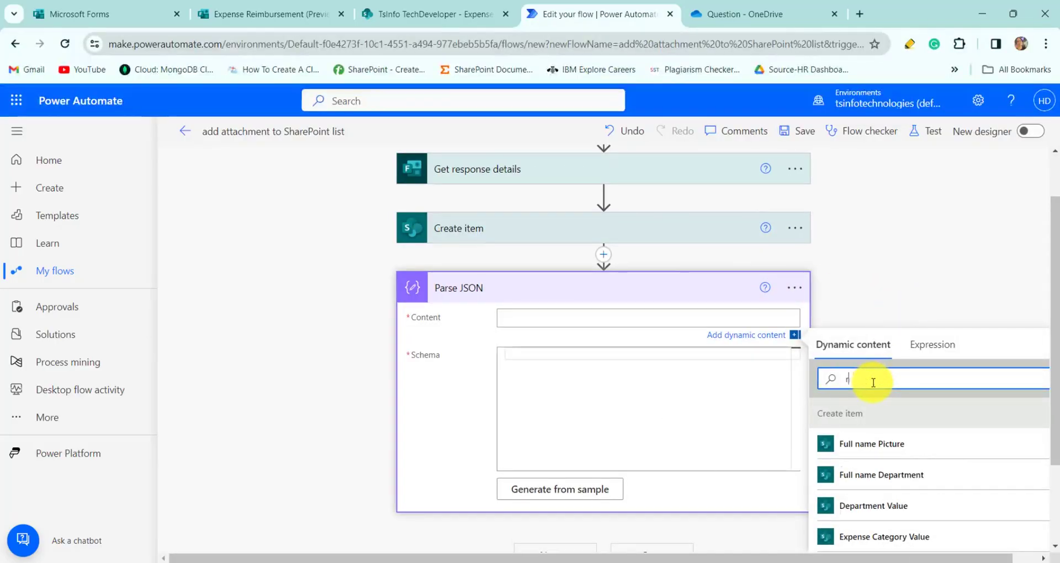
pyautogui.write('ec')
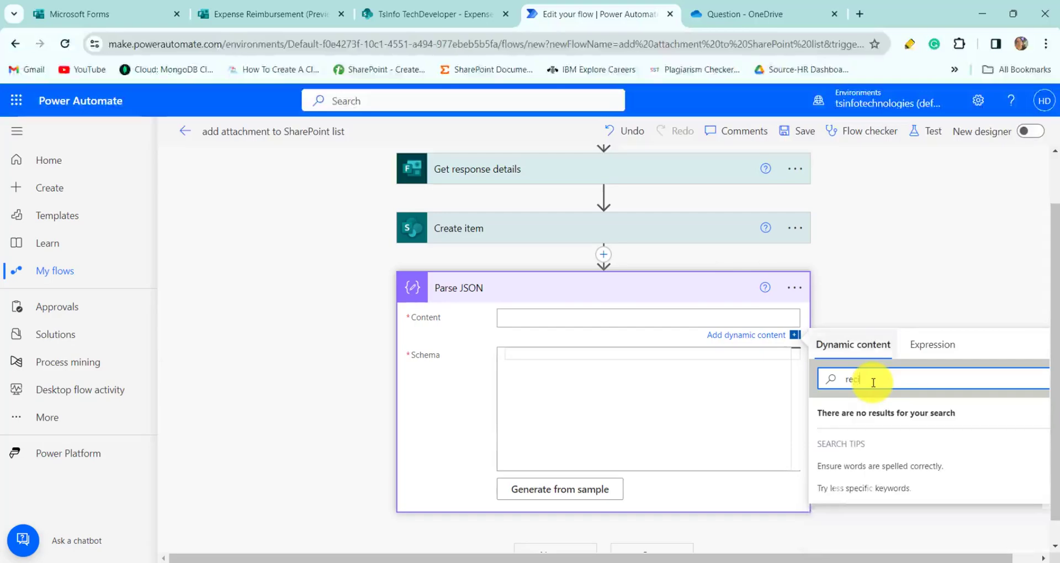
pyautogui.click(853, 444)
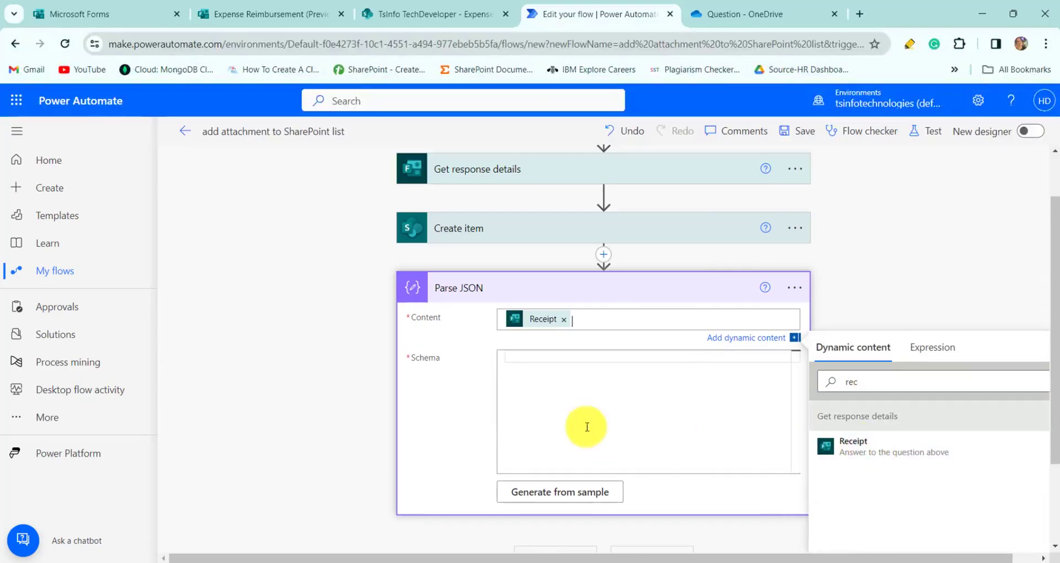
# - Generate the Parse JSON schema from the pasted sample receipt JSON
pyautogui.click(570, 493)
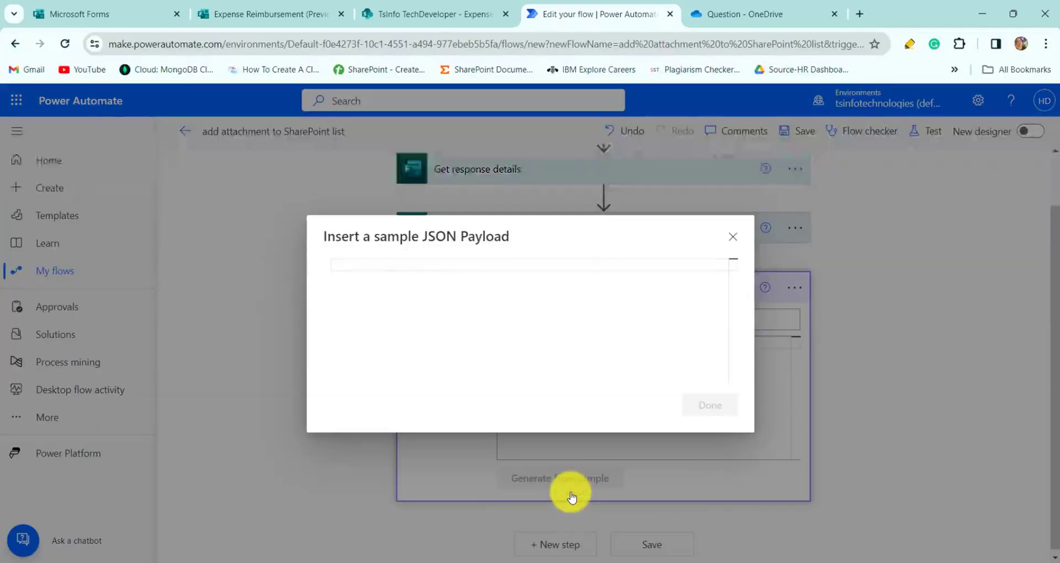
pyautogui.click(472, 267)
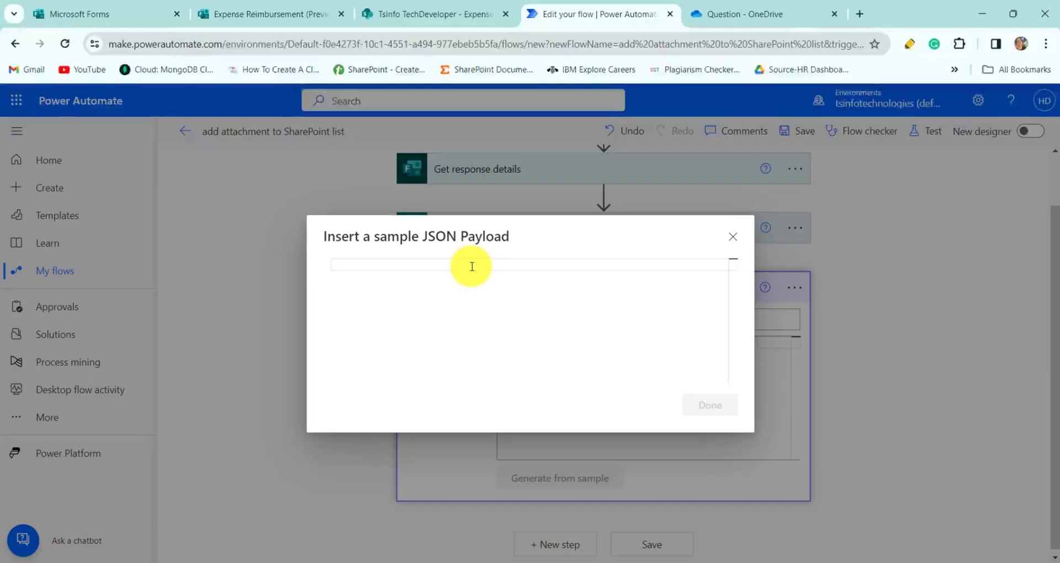
pyautogui.hotkey('ctrl', 'v')
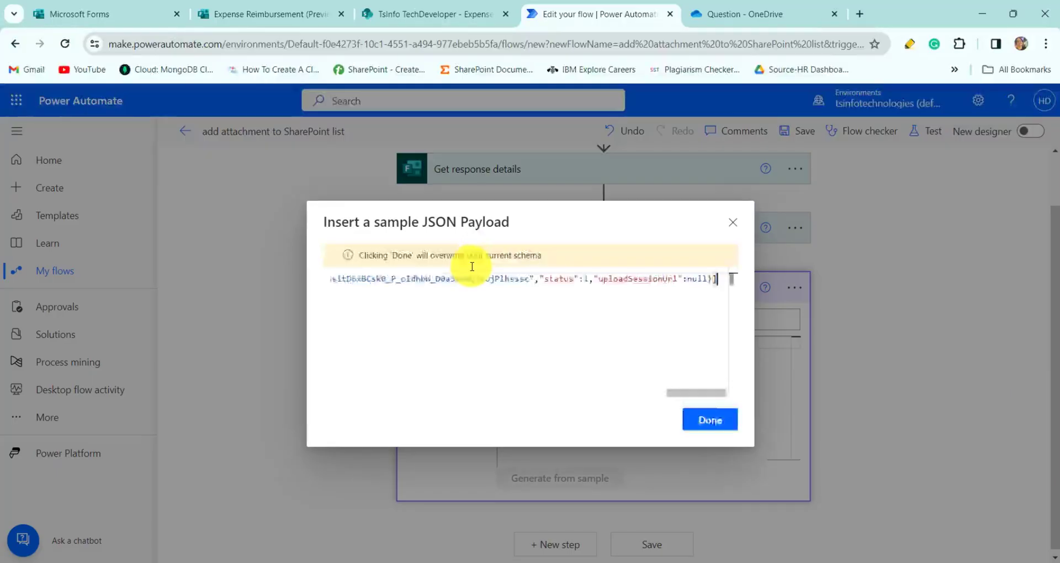
pyautogui.click(710, 420)
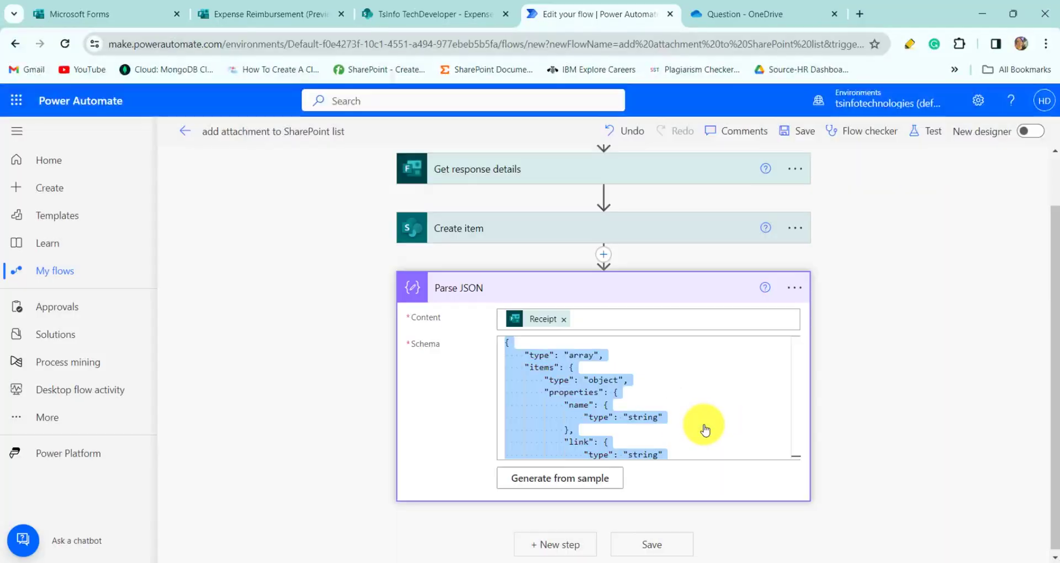
# - Add the OneDrive 'Get file content using path' action after Parse JSON
pyautogui.click(546, 542)
pyautogui.write('a')
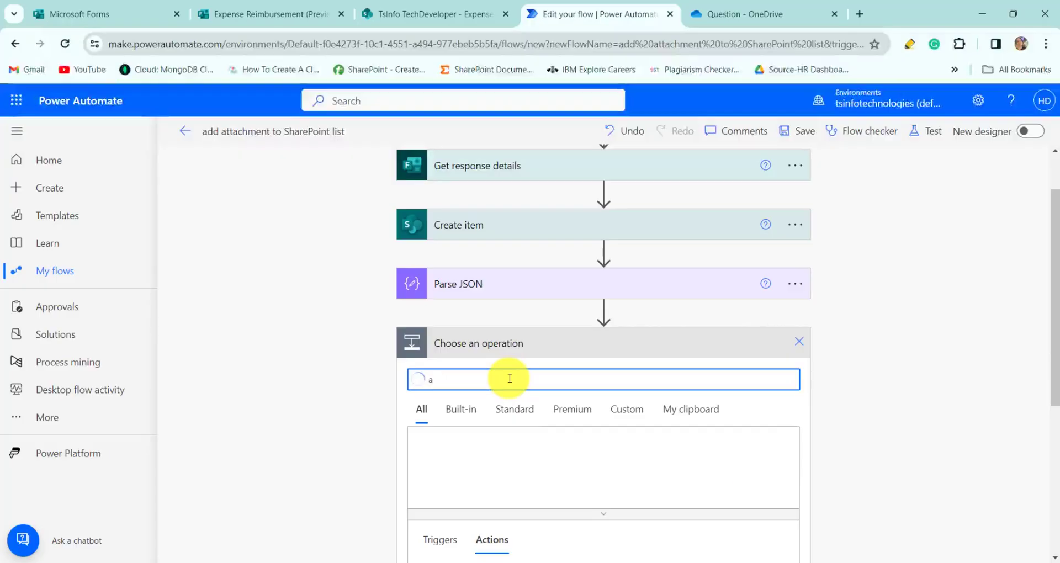
pyautogui.press('BackSpace')
pyautogui.write('get')
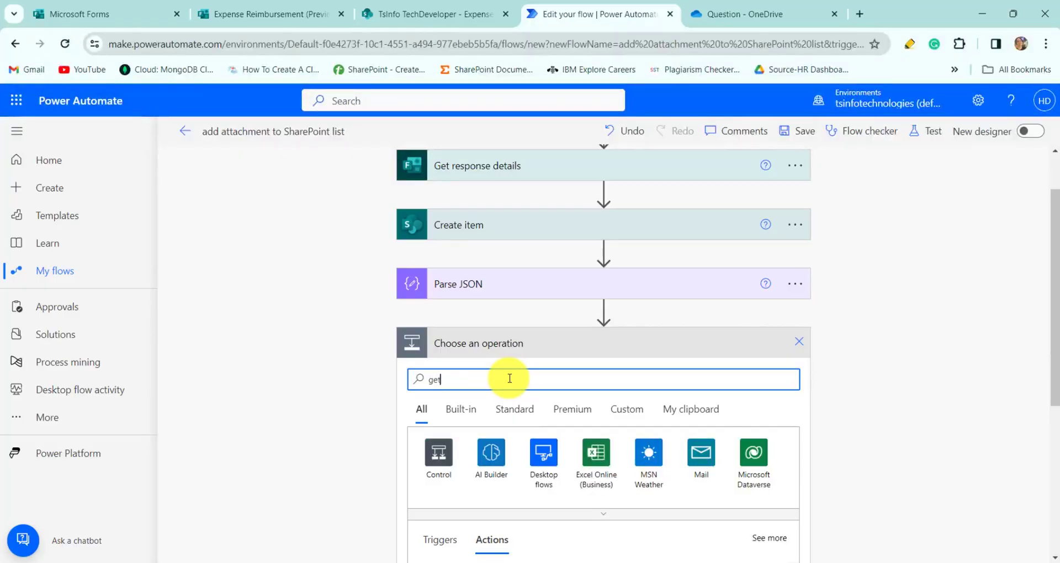
pyautogui.write(' file content')
pyautogui.scroll(-3, 496, 377)
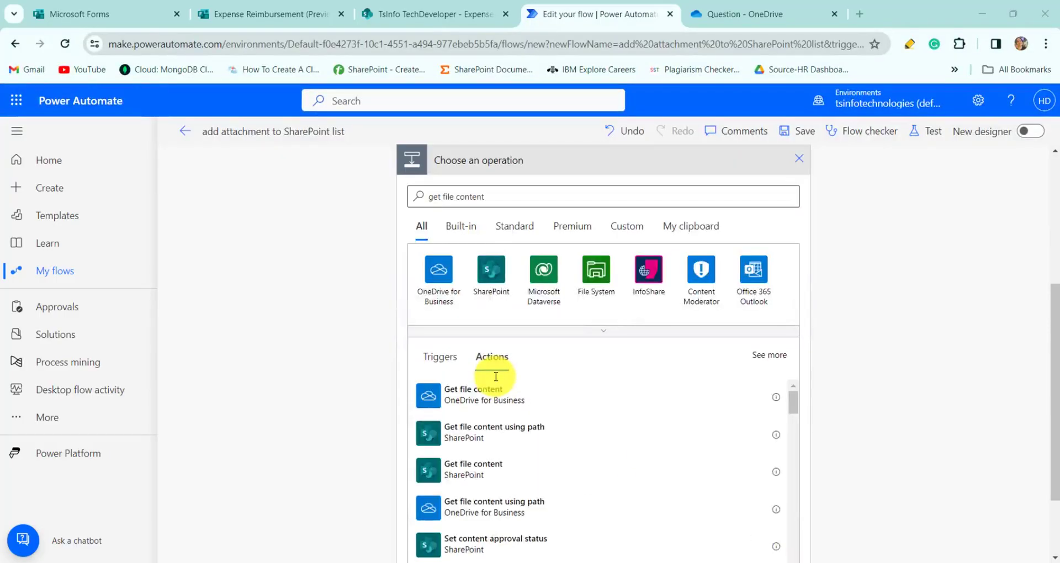
pyautogui.click(514, 509)
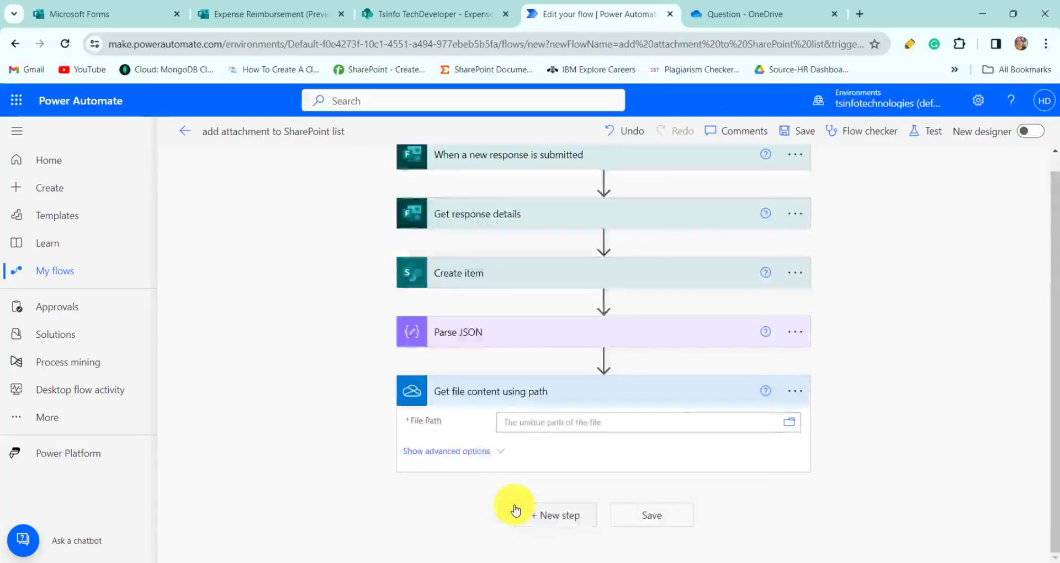
# - Set File Path to the invoice .docx in Apps/Microsoft Forms/Expense Reimbursement/Question
pyautogui.click(625, 428)
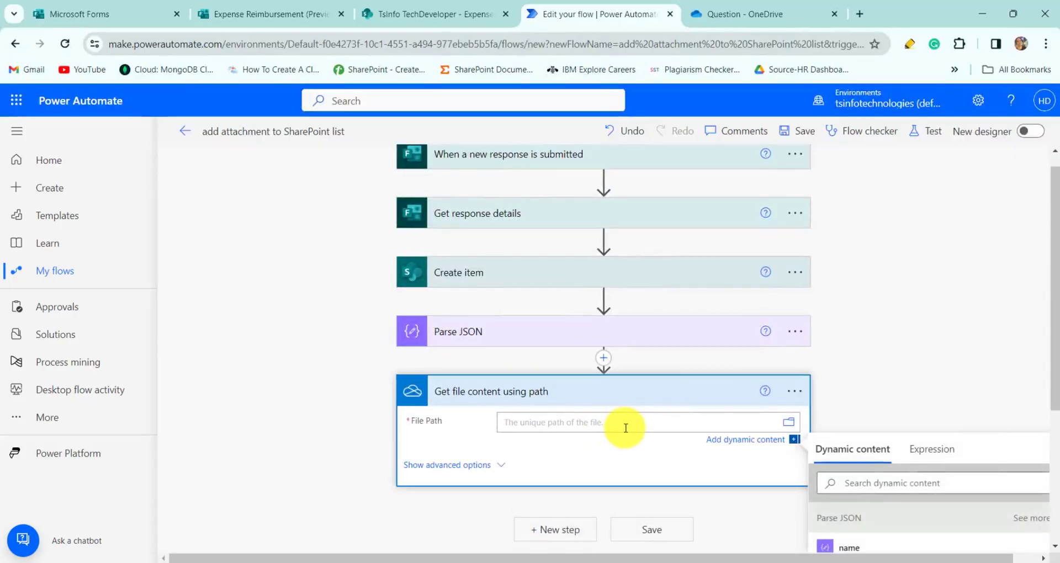
pyautogui.click(792, 426)
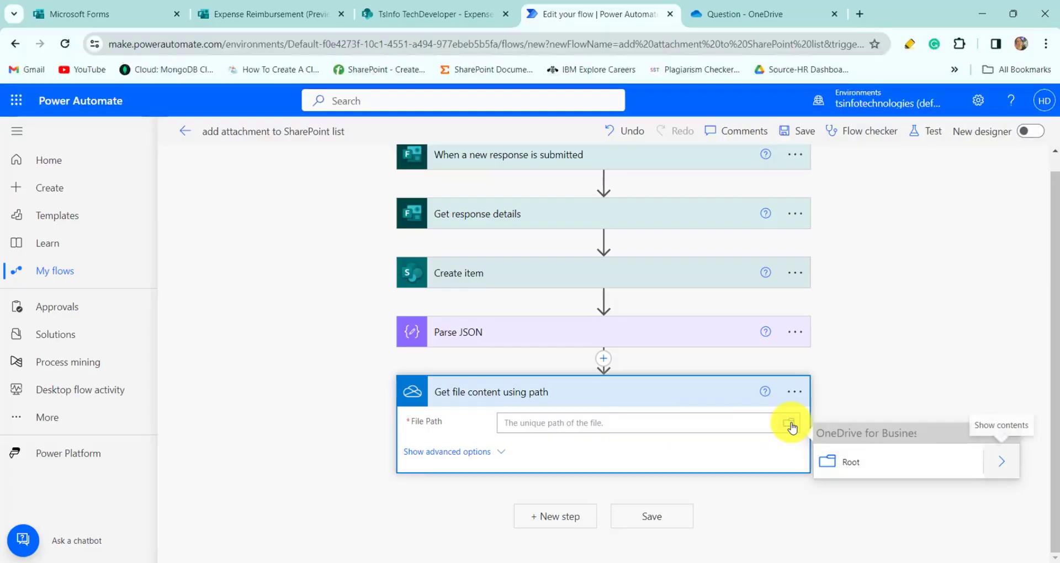
pyautogui.click(1002, 463)
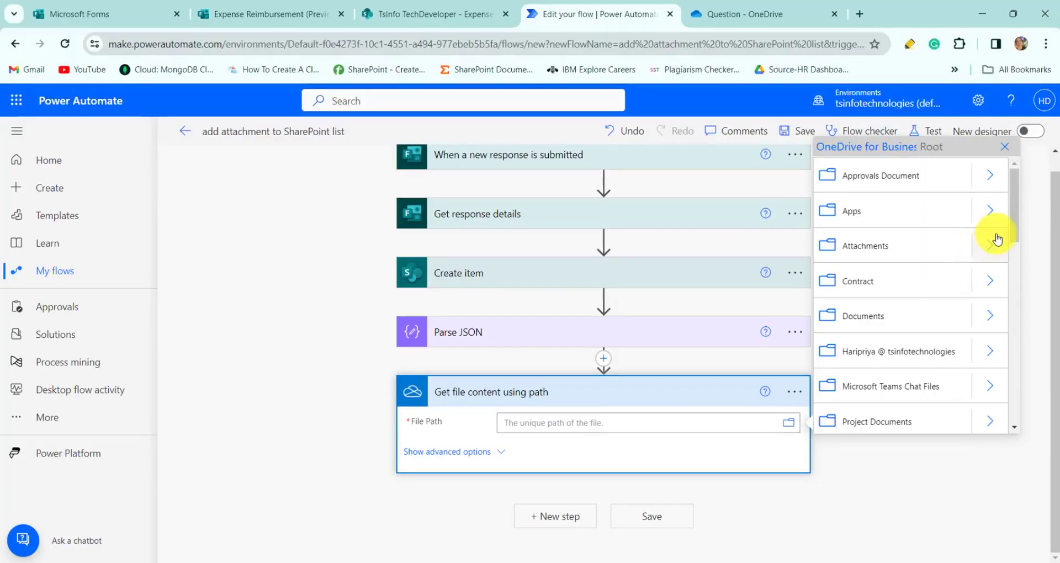
pyautogui.click(991, 212)
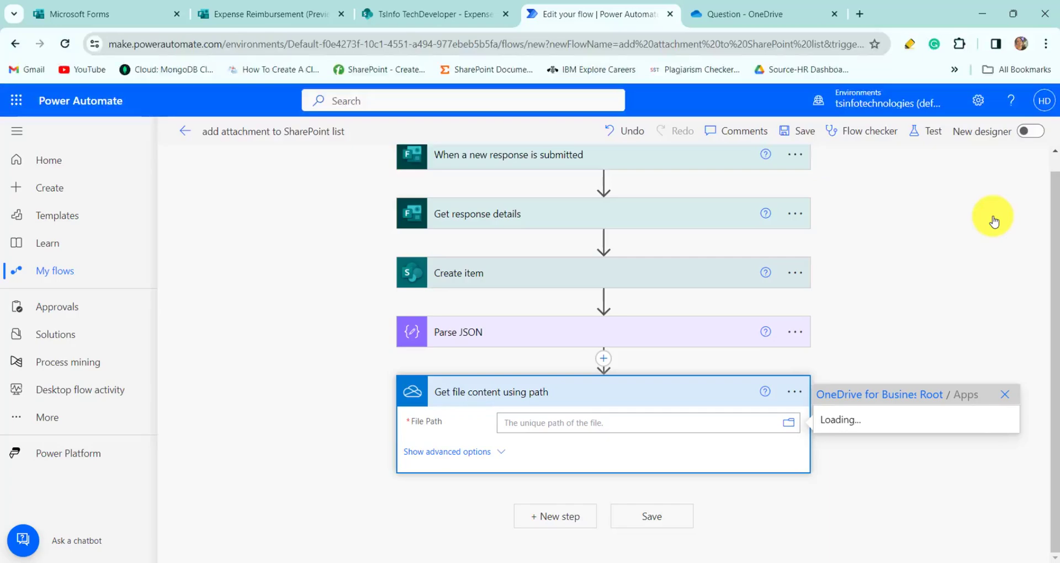
pyautogui.click(993, 423)
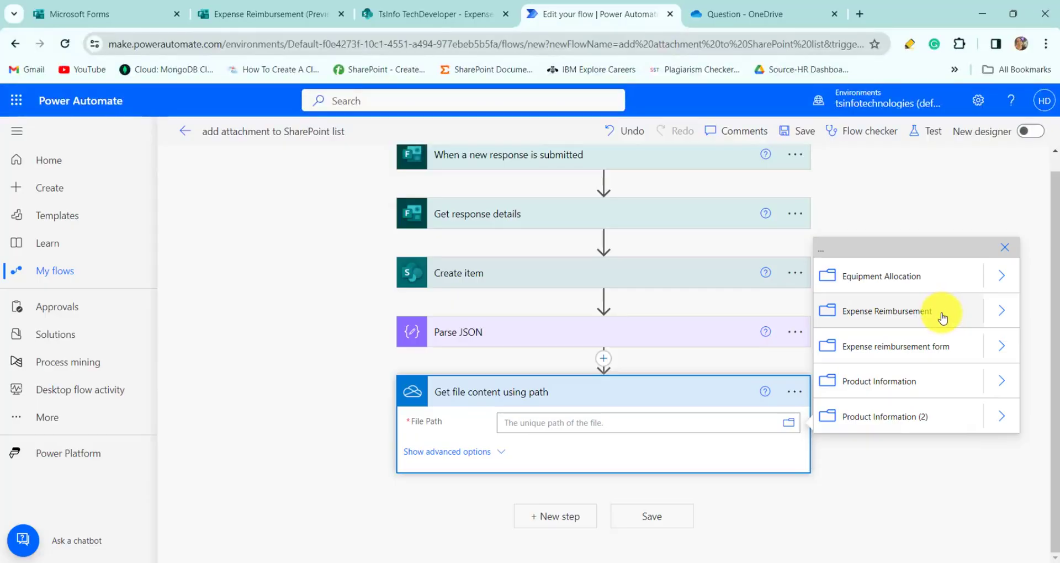
pyautogui.click(1004, 314)
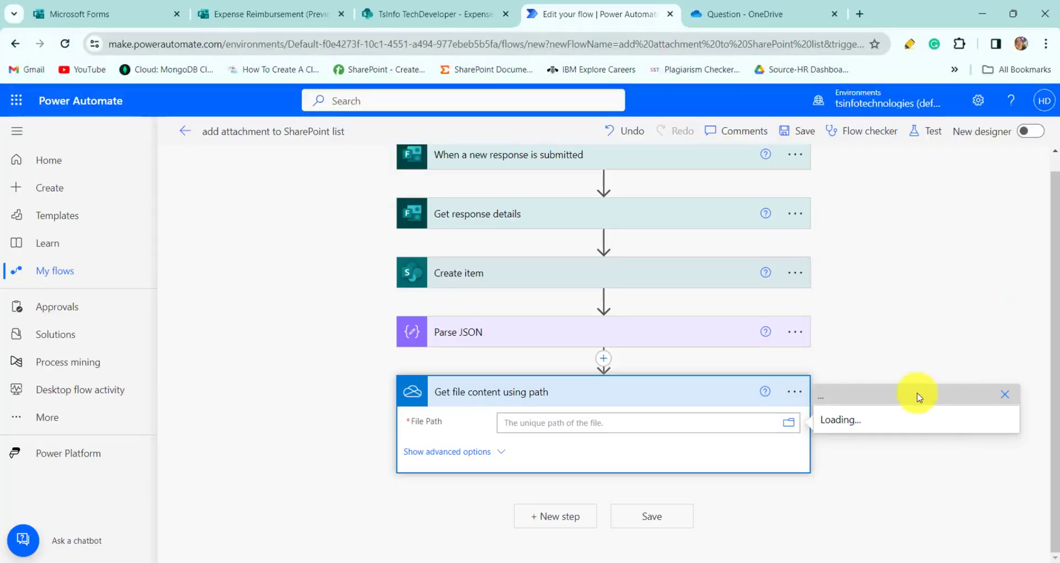
pyautogui.click(991, 424)
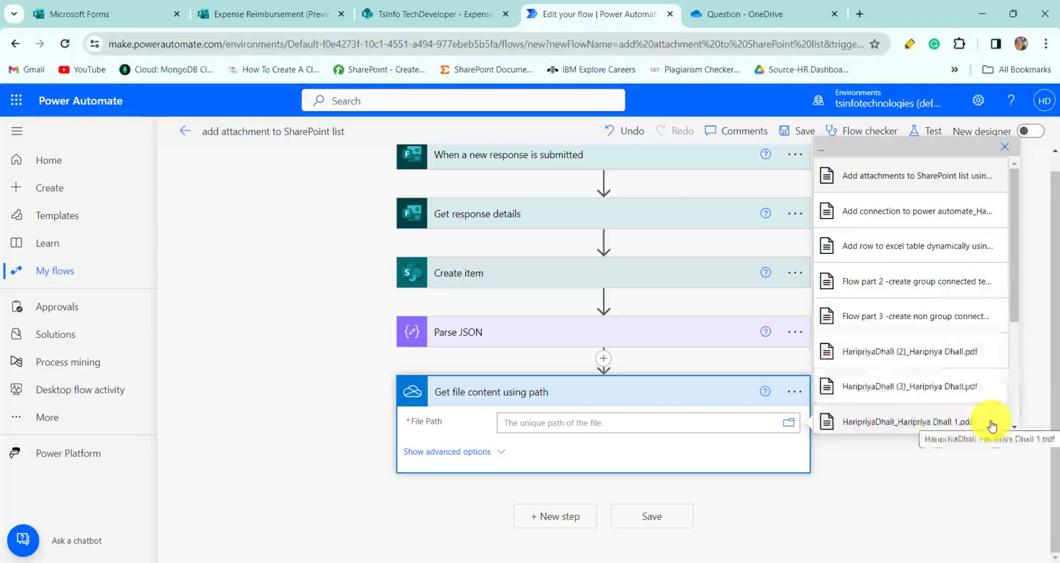
pyautogui.scroll(-5, 969, 358)
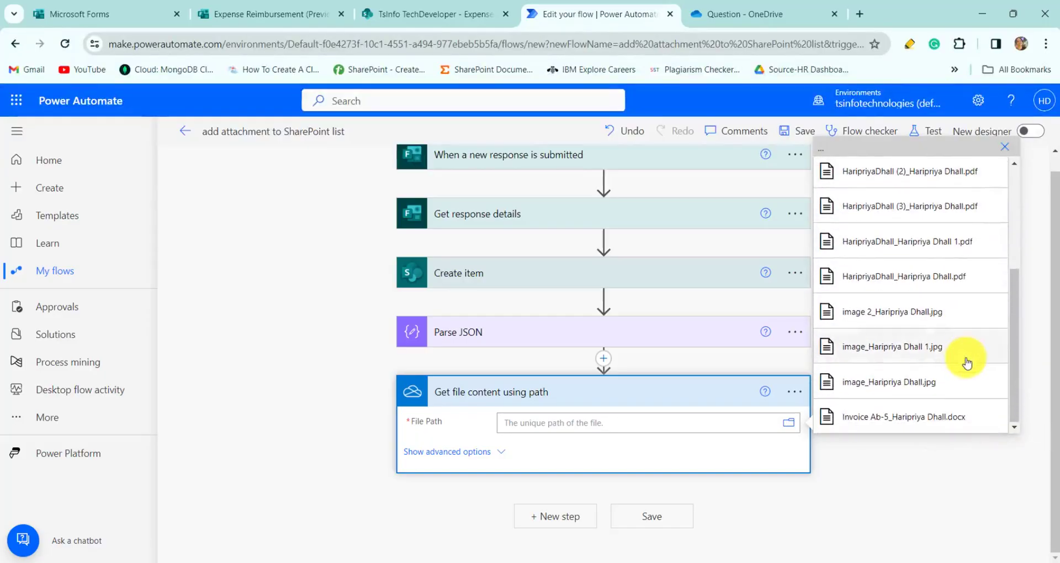
pyautogui.click(948, 424)
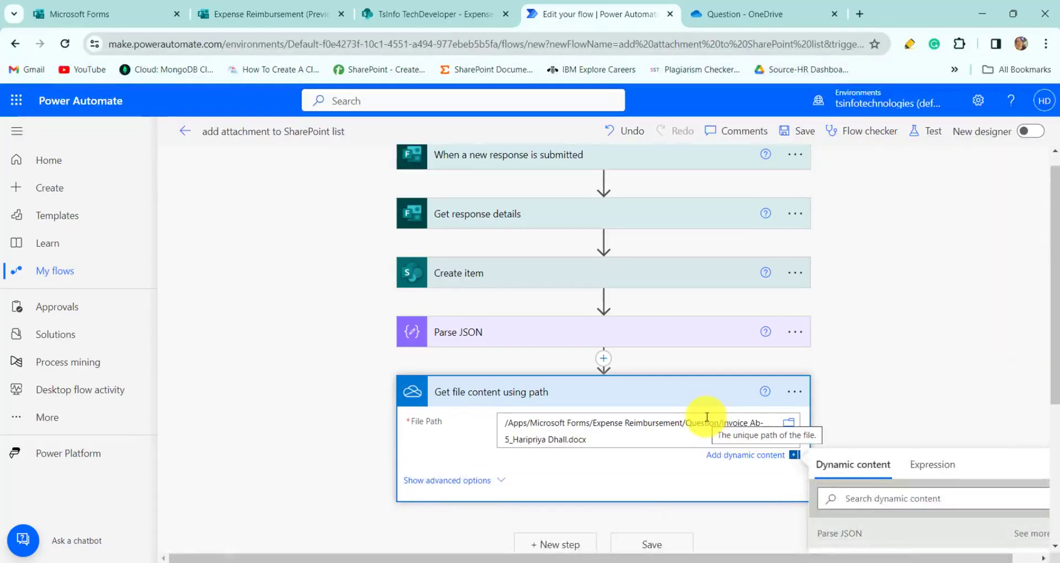
# - Clear the hard-coded File Path, trimming the file name off in Notepad to keep the folder path
pyautogui.moveTo(721, 423); pyautogui.dragTo(747, 439)
pyautogui.click(738, 425)
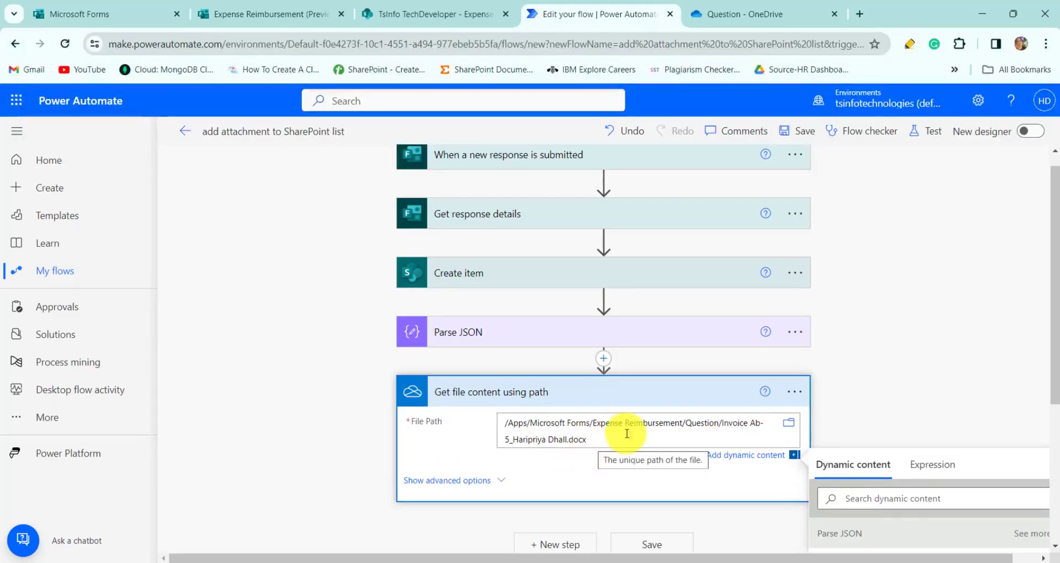
pyautogui.moveTo(624, 436); pyautogui.dragTo(499, 417)
pyautogui.hotkey('ctrl', 'c')
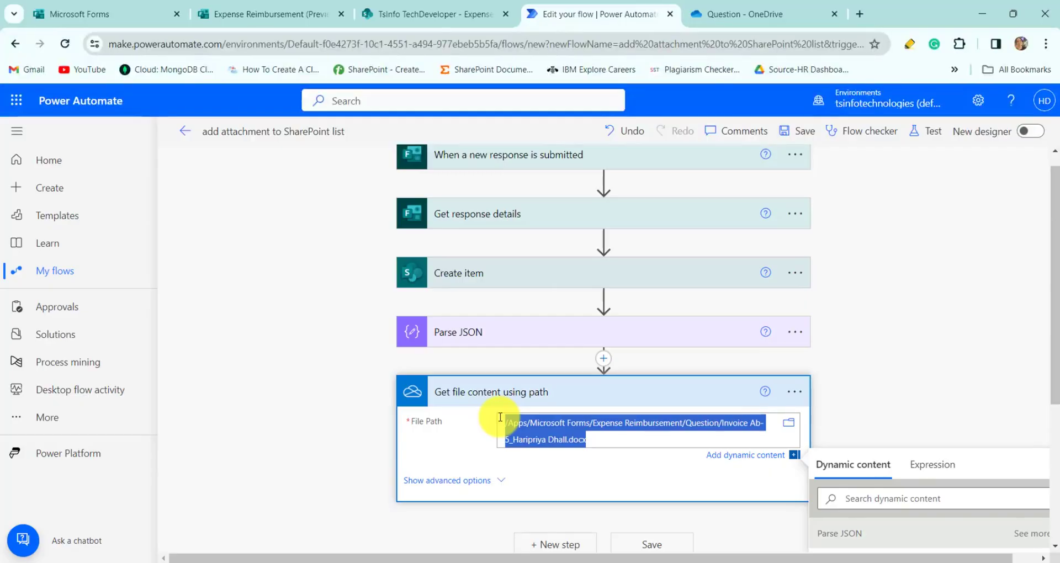
pyautogui.press('BackSpace')
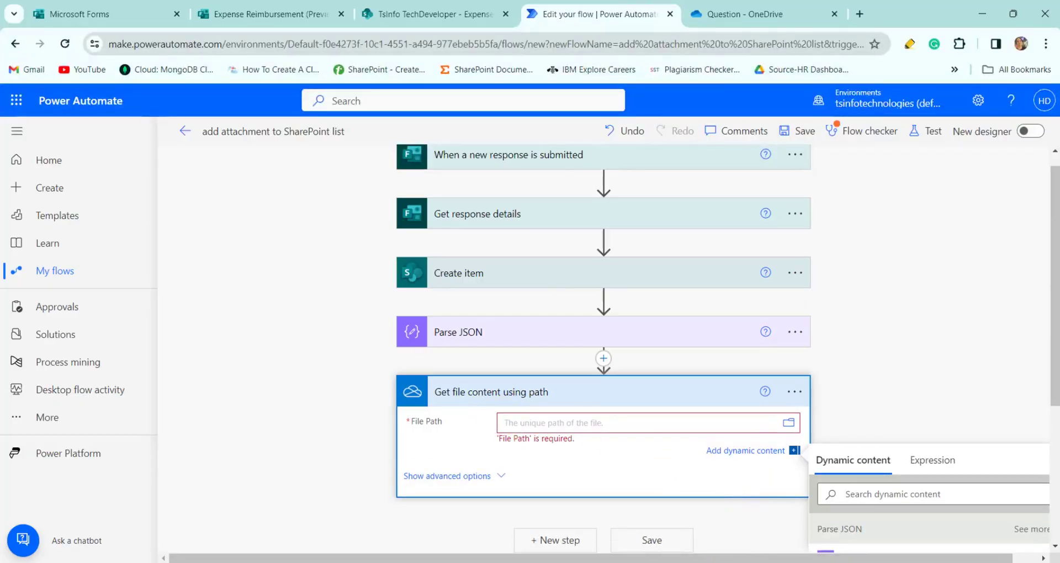
pyautogui.hotkey('alt', 'Tab')
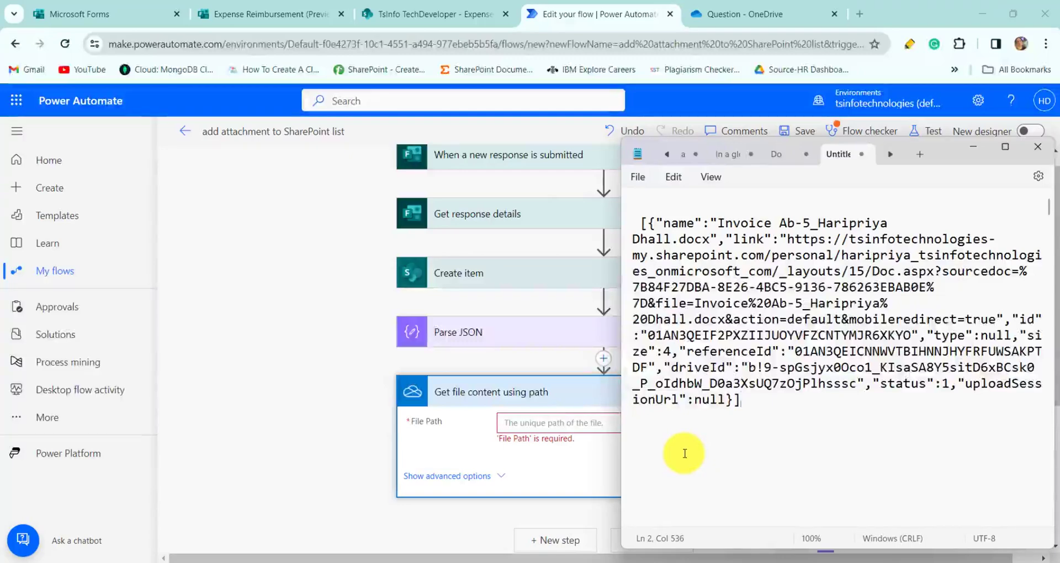
pyautogui.hotkey('ctrl', 'v')
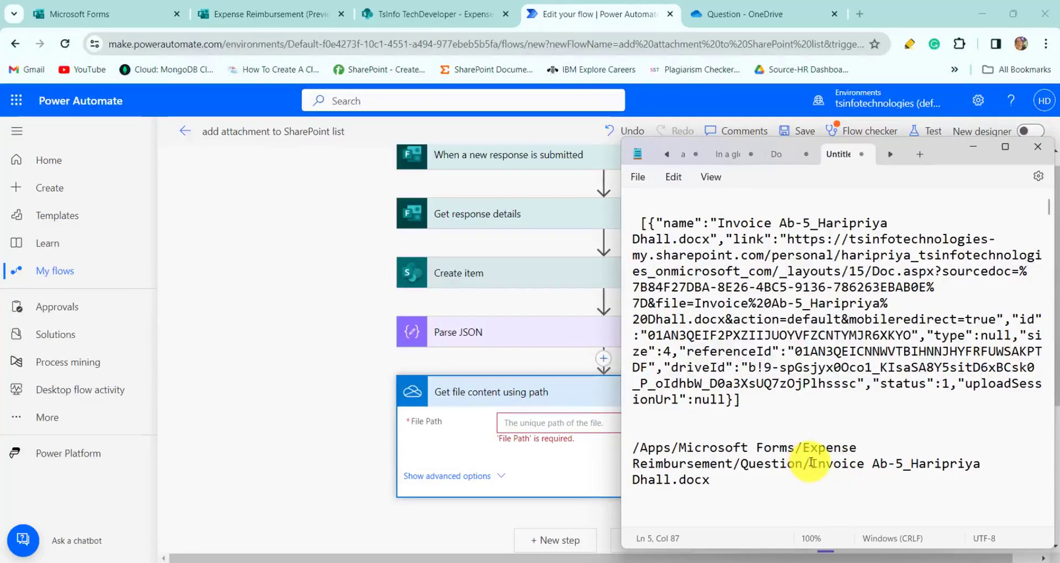
pyautogui.moveTo(812, 464); pyautogui.dragTo(868, 485)
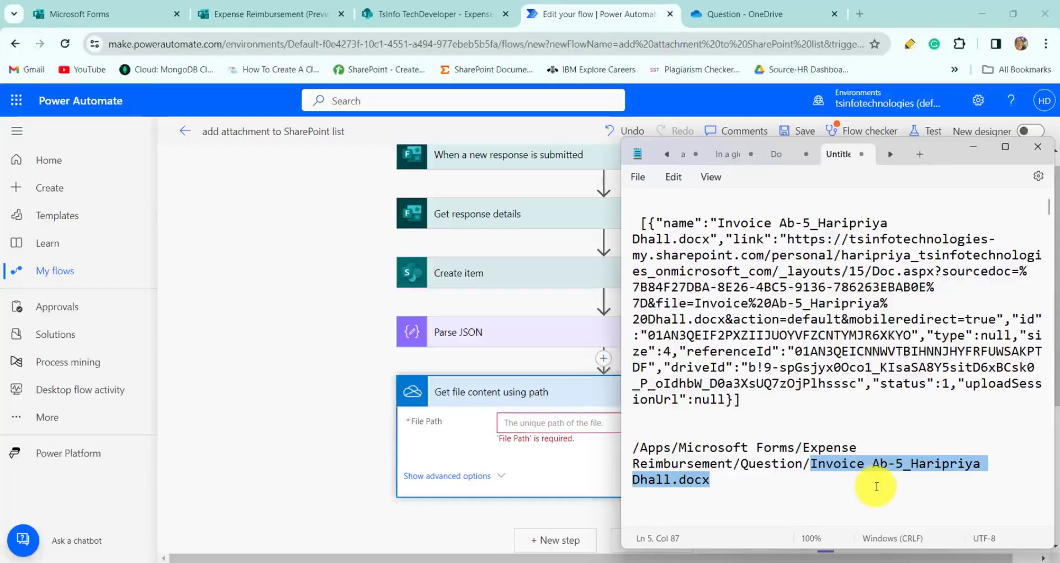
pyautogui.press('BackSpace')
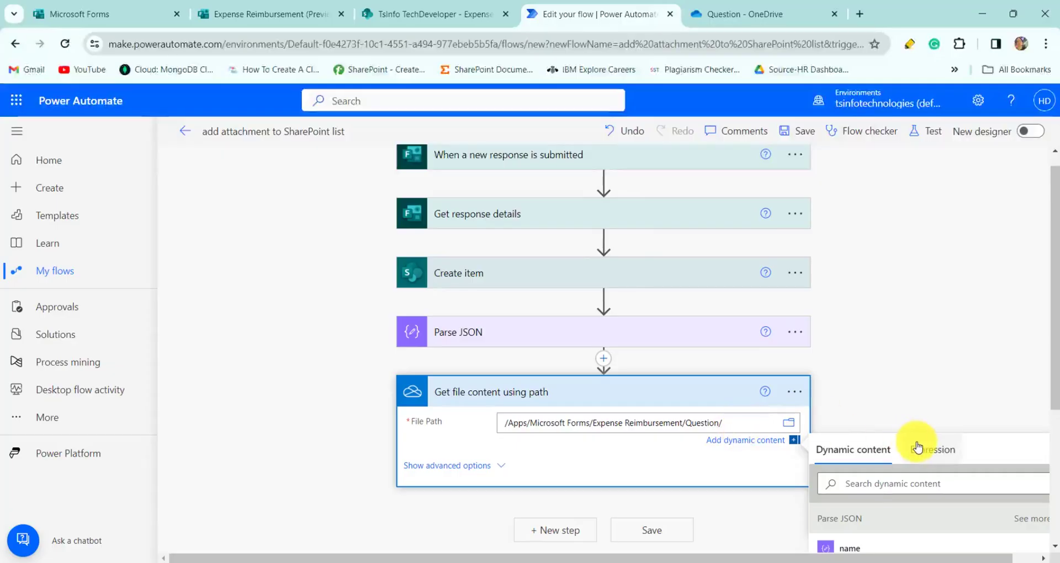
# - Complete File Path with the expression first(body('Parse_JSON'))?['name'] and add a new step
pyautogui.click(917, 447)
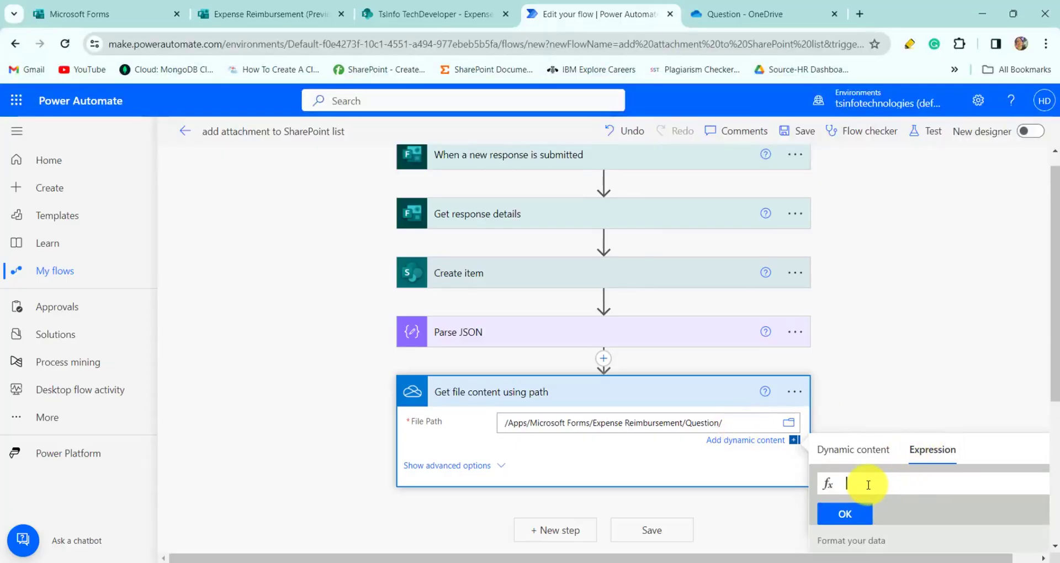
pyautogui.write('fir')
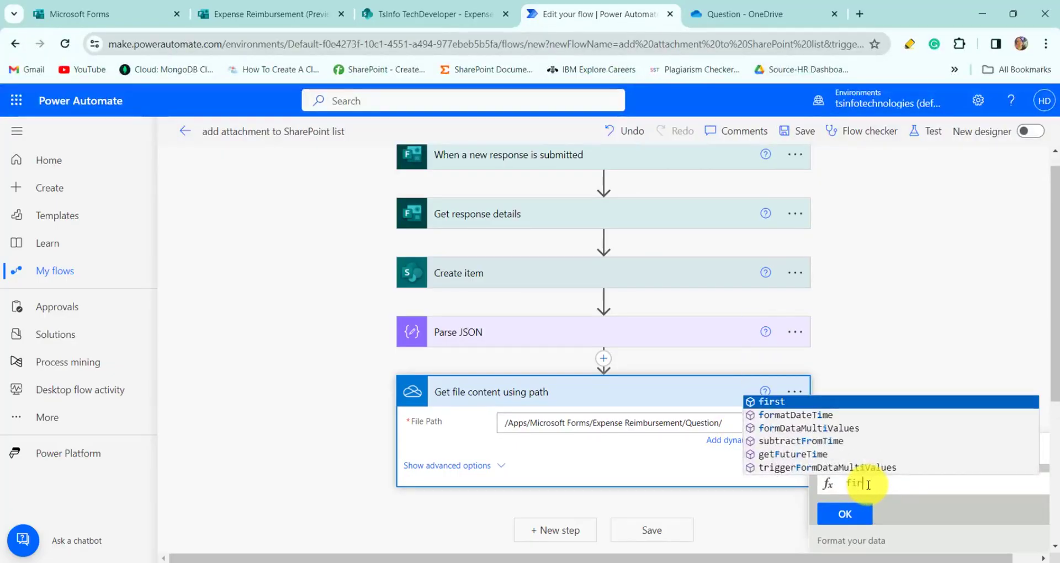
pyautogui.write('st')
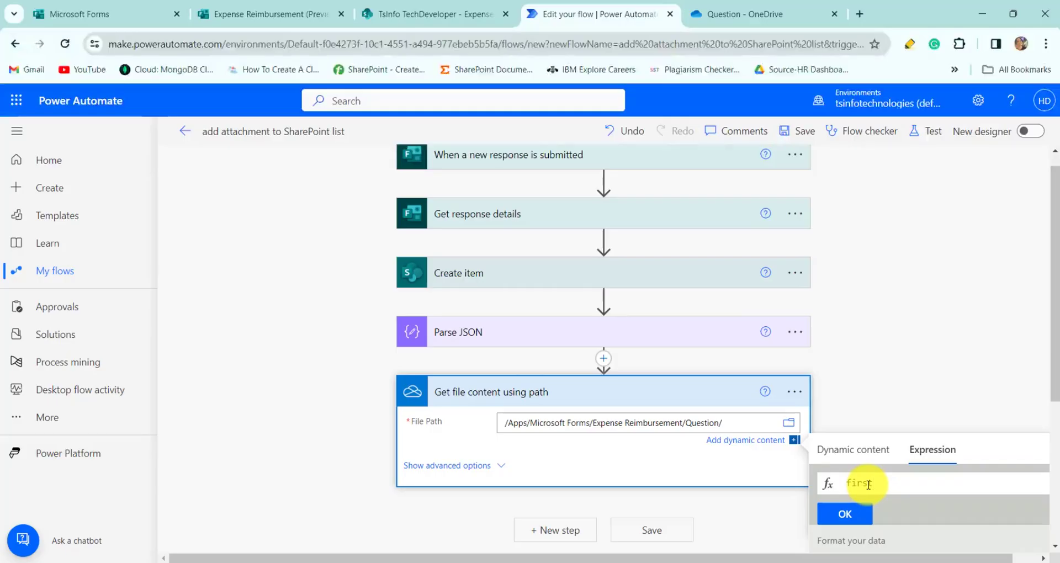
pyautogui.write('(')
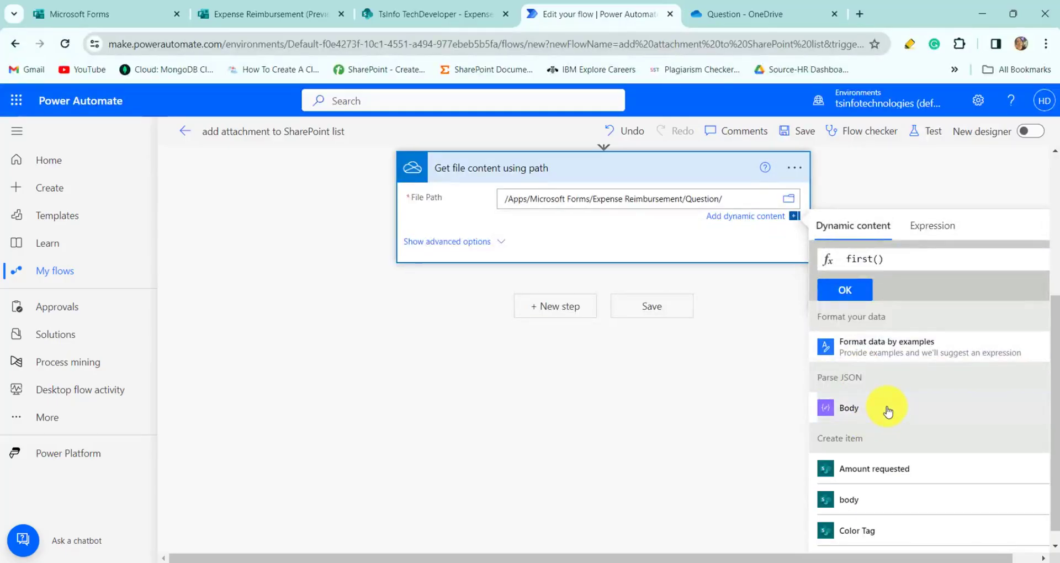
pyautogui.click(887, 411)
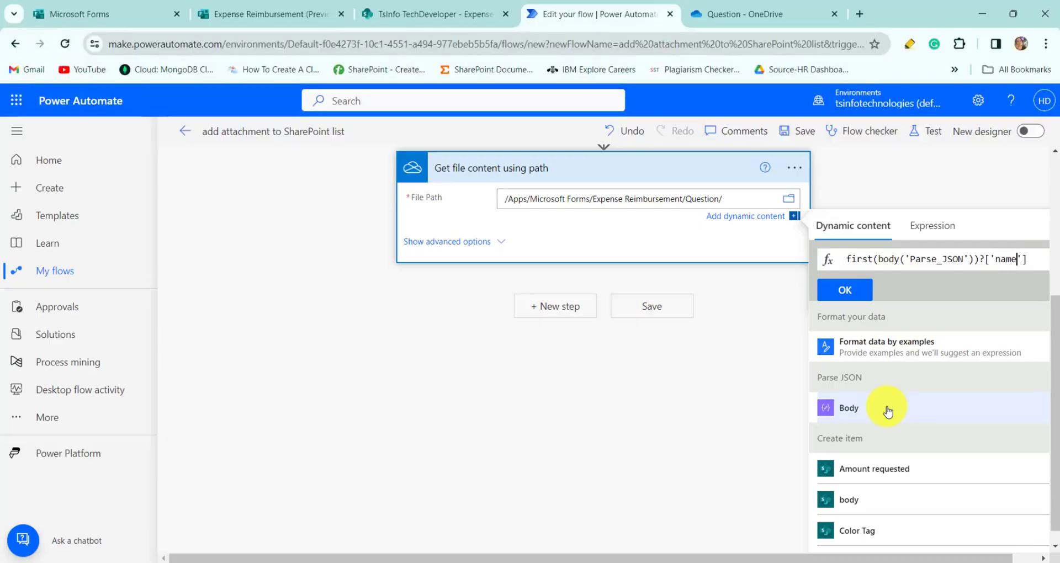
pyautogui.click(847, 289)
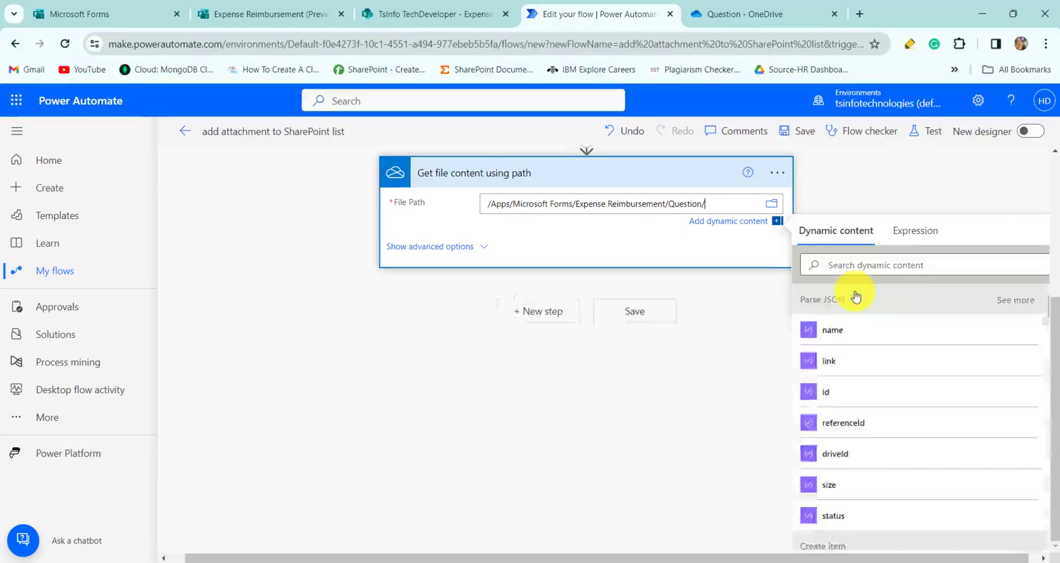
pyautogui.scroll(3, 552, 509)
pyautogui.click(552, 508)
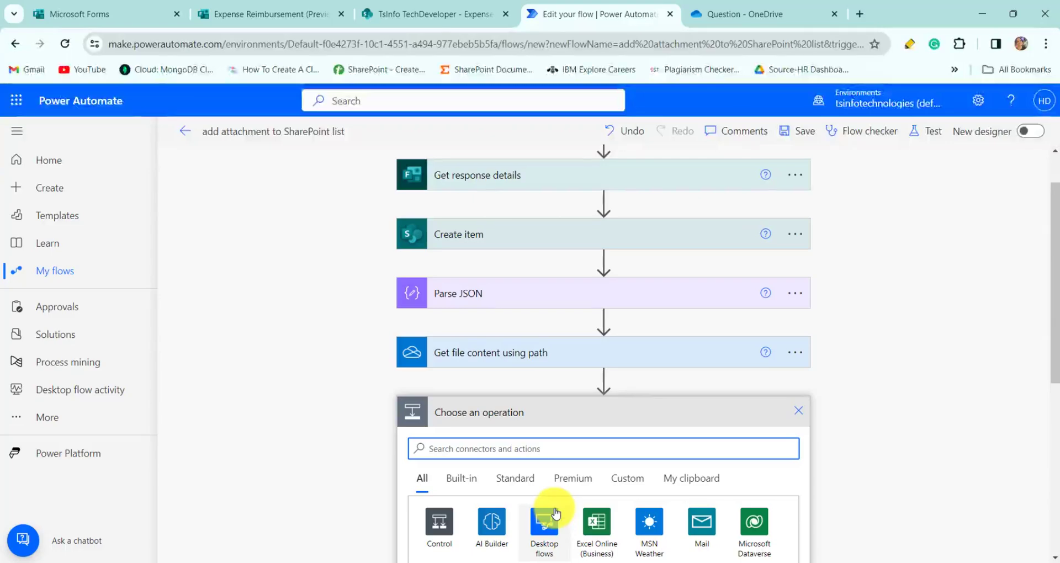
# - Add SharePoint Add attachment on the TsInfo TechDeveloper site's Expense Reimbursement list
pyautogui.write('Add attachemnt')
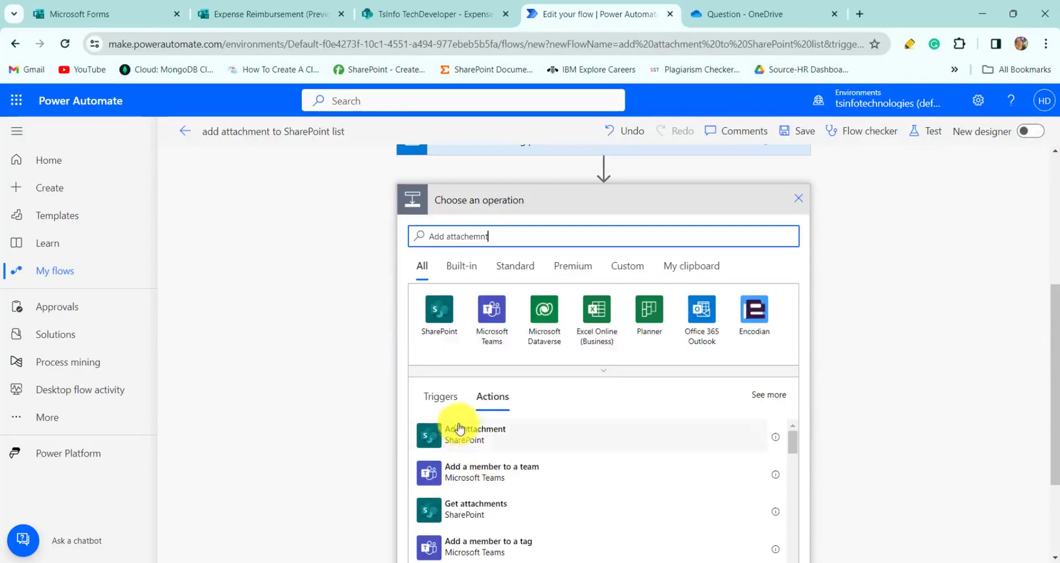
pyautogui.click(483, 436)
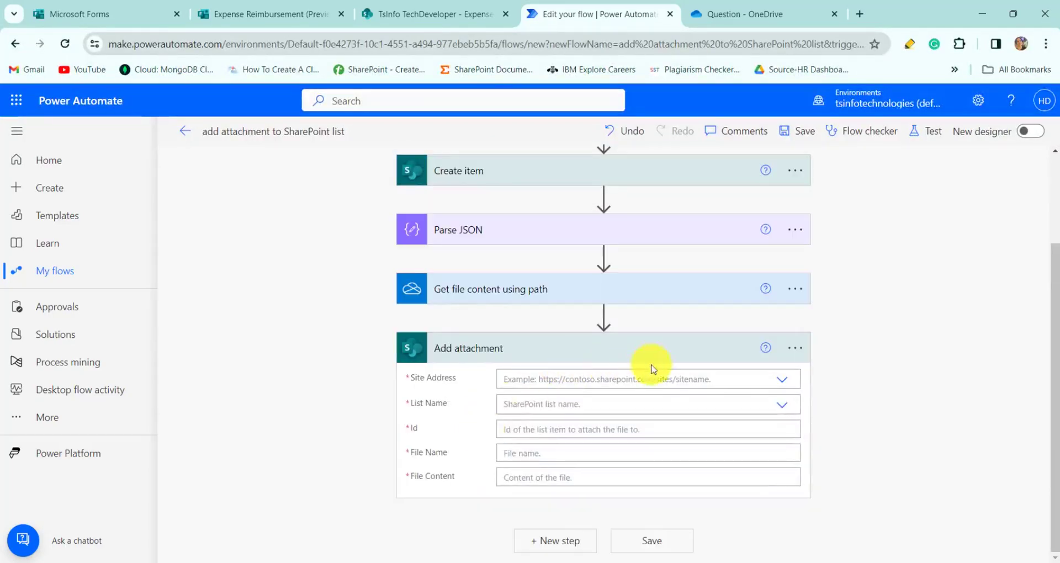
pyautogui.click(777, 381)
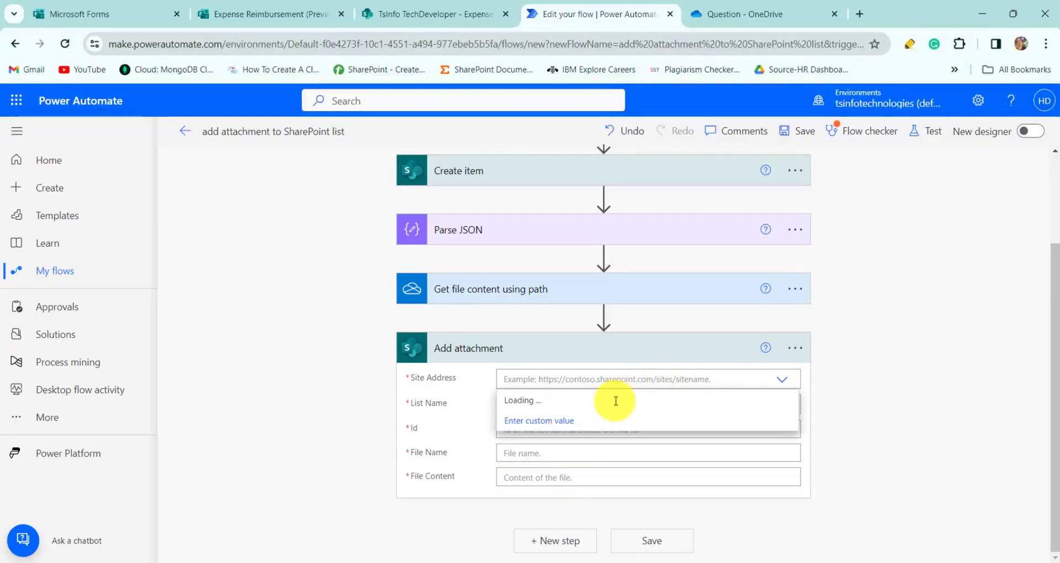
pyautogui.click(599, 449)
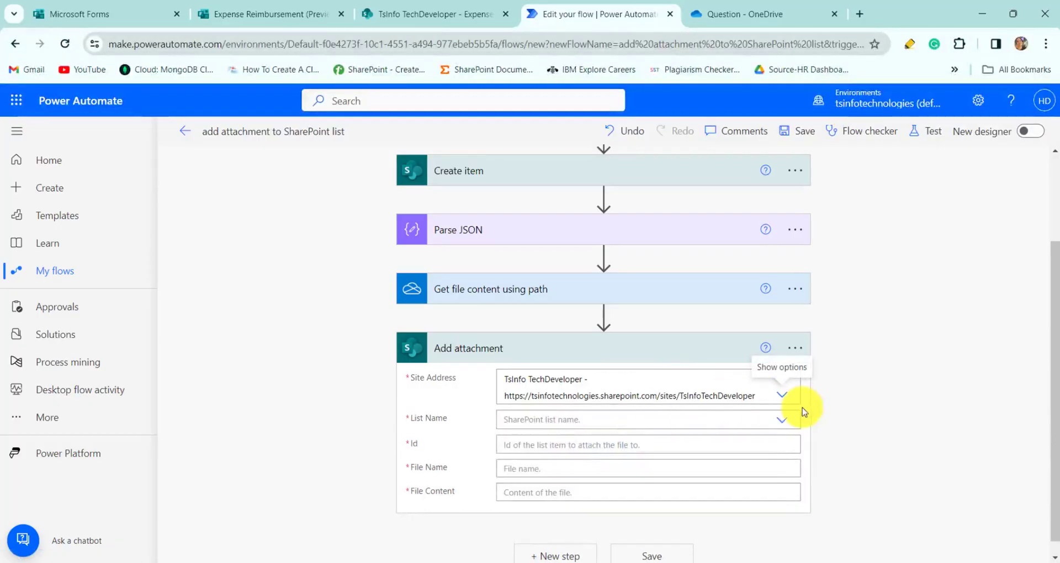
pyautogui.click(773, 422)
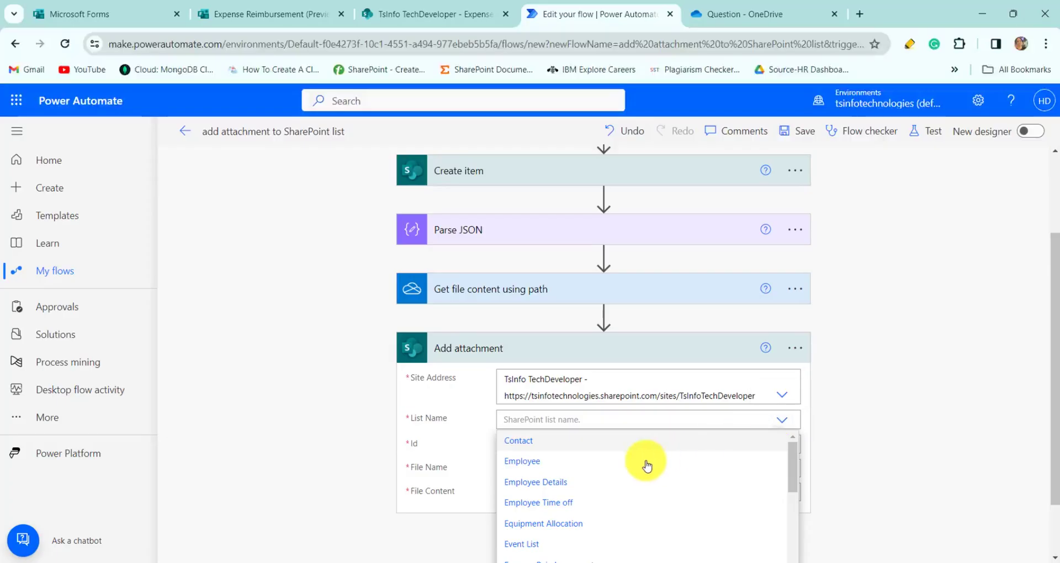
pyautogui.scroll(-1, 876, 455)
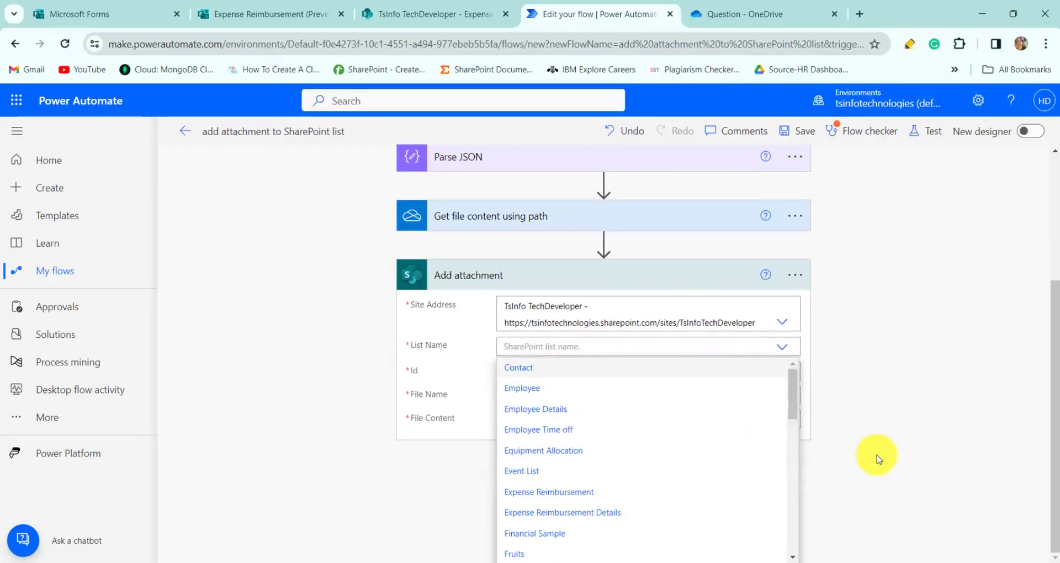
pyautogui.click(586, 496)
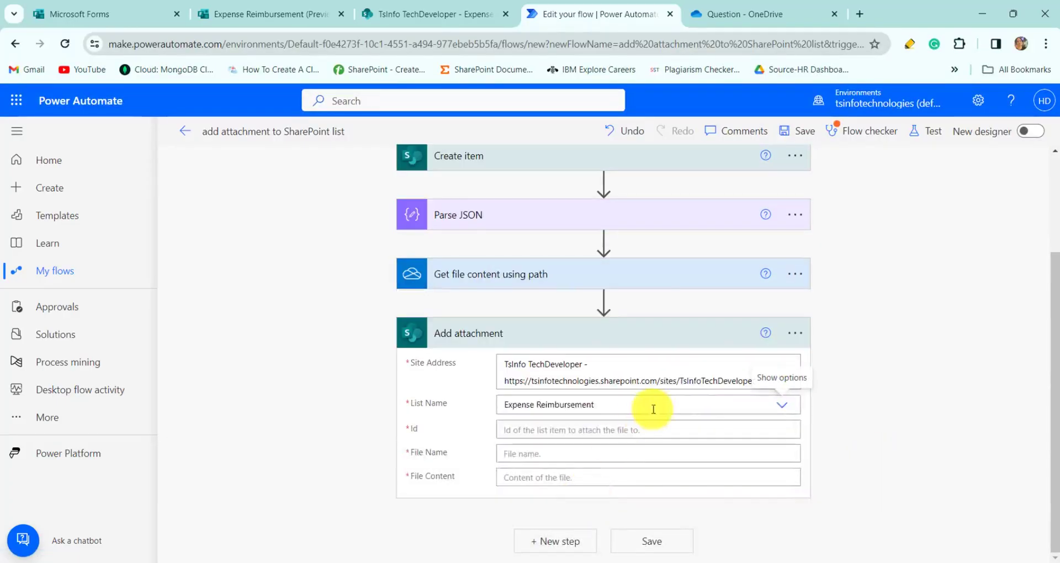
# - Fill Add attachment with the created item ID, parsed file name and retrieved File Content
pyautogui.click(699, 429)
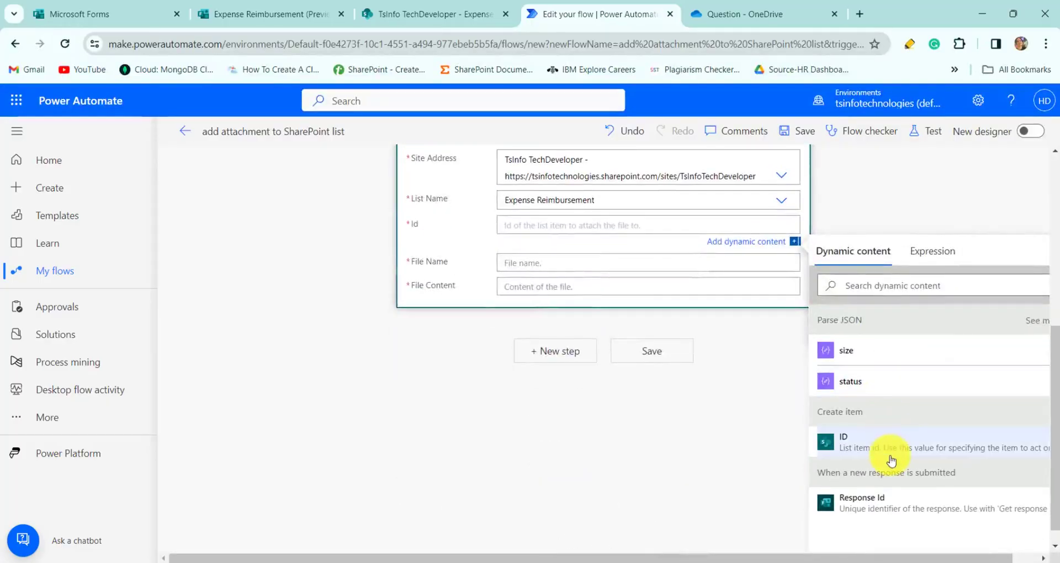
pyautogui.click(890, 459)
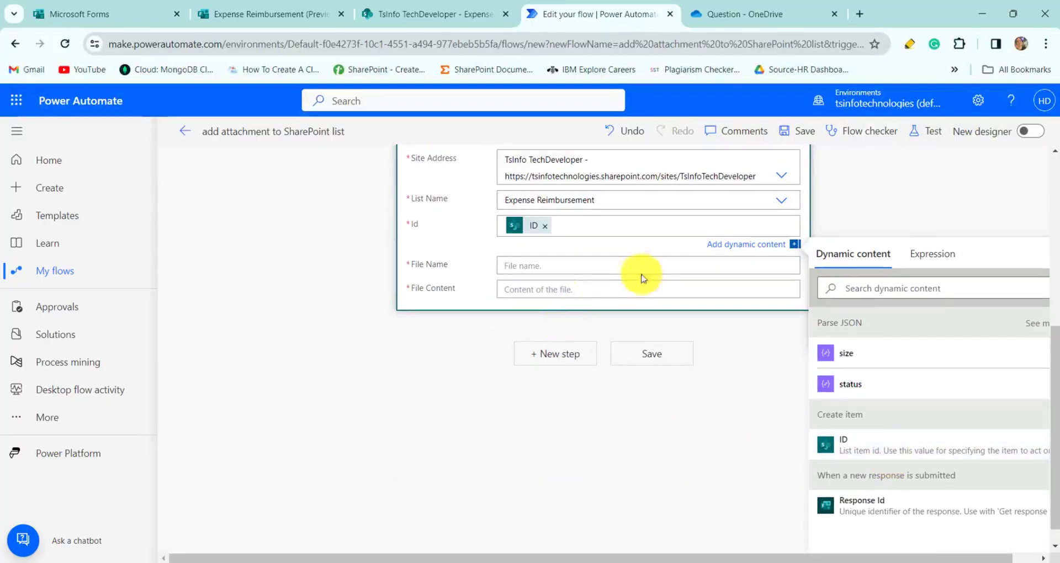
pyautogui.click(658, 272)
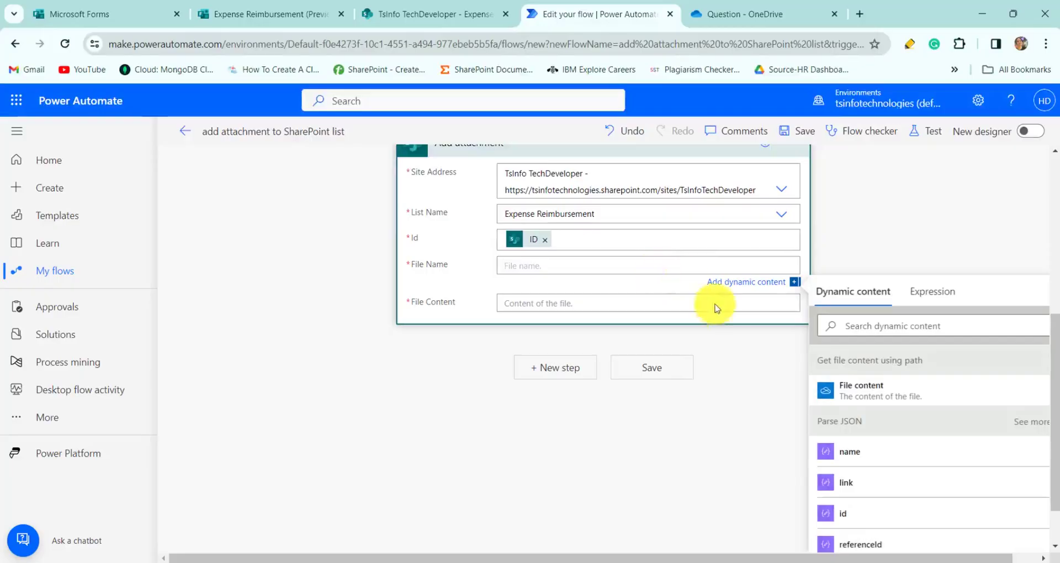
pyautogui.click(558, 407)
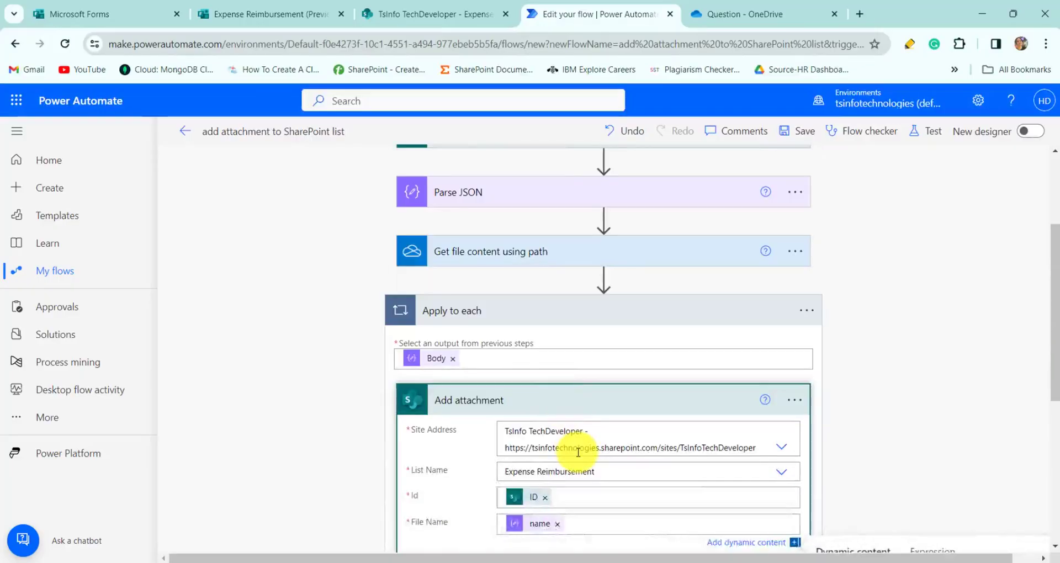
pyautogui.scroll(-3, 577, 450)
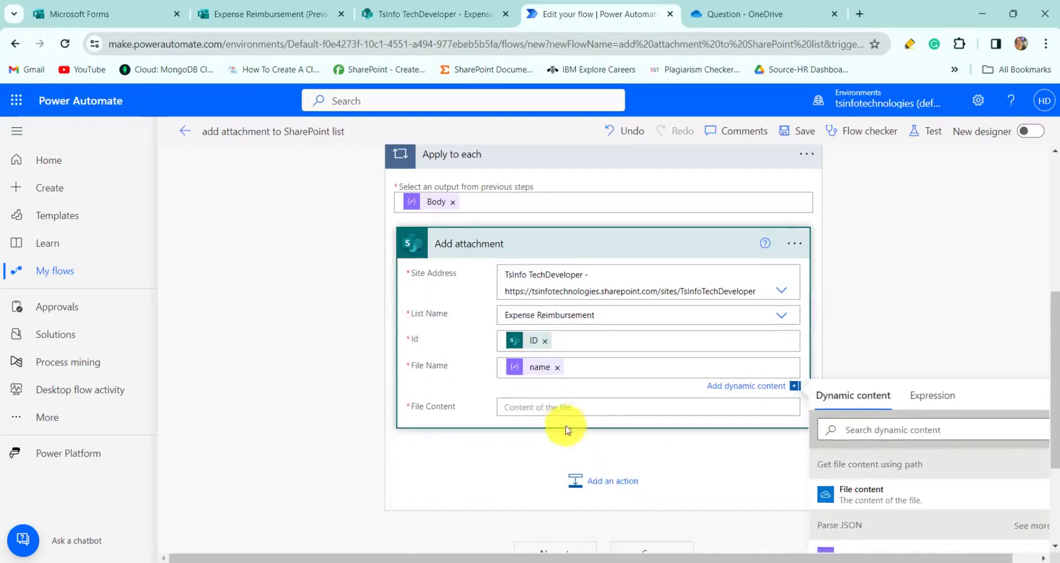
pyautogui.click(573, 408)
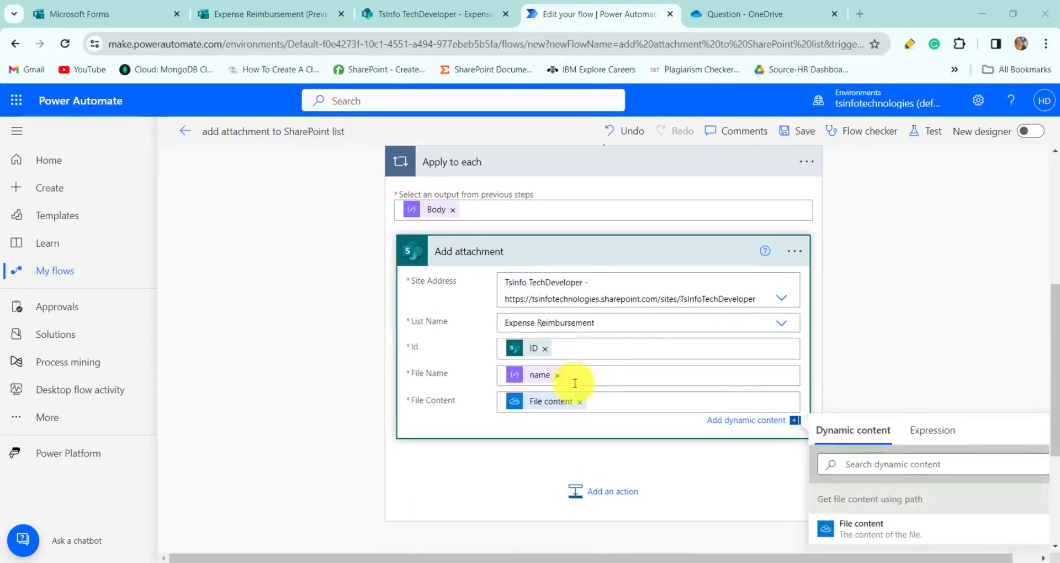
pyautogui.scroll(5, 640, 355)
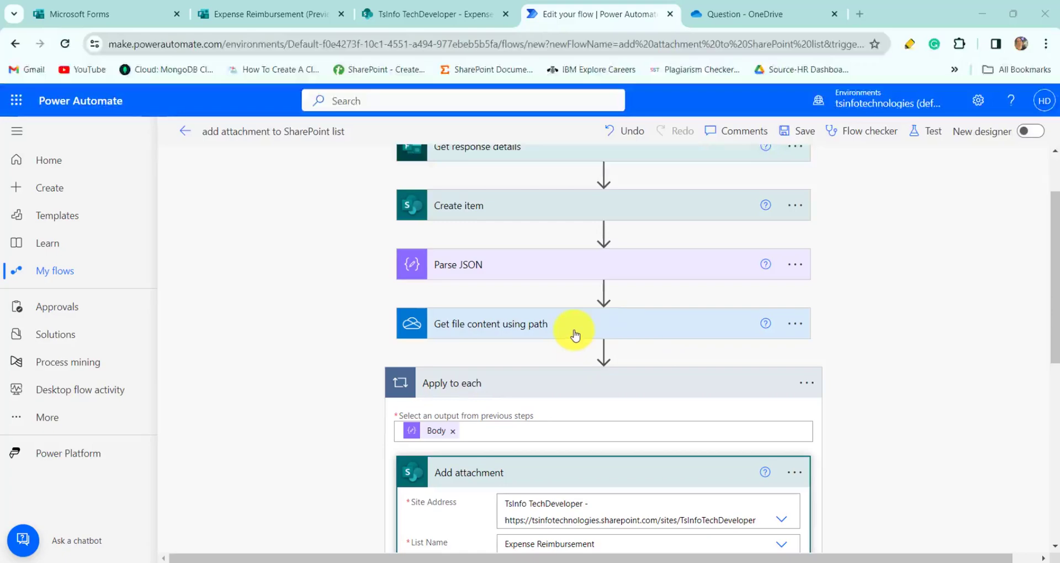
pyautogui.scroll(-1, 574, 334)
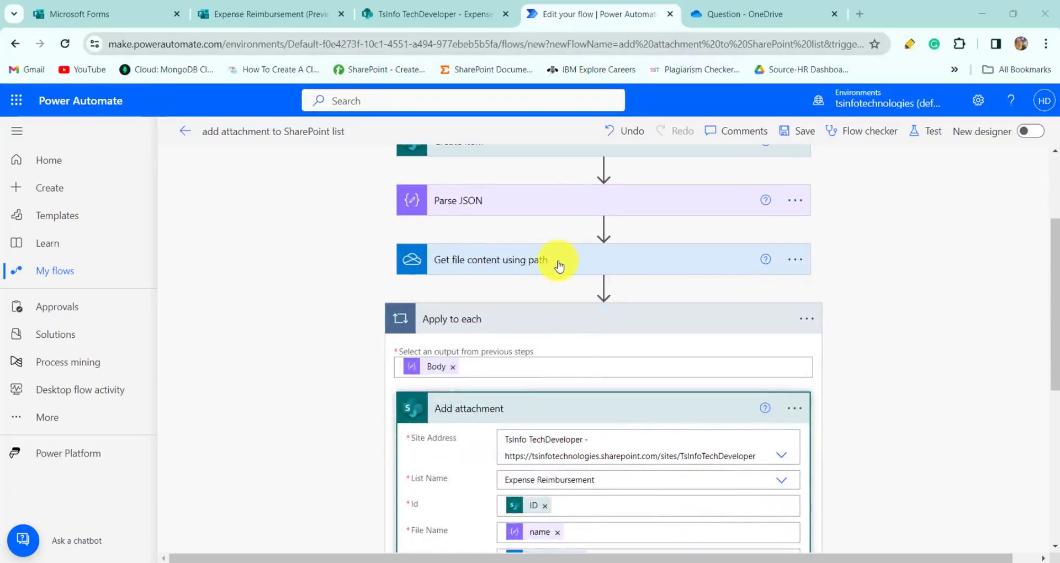
pyautogui.scroll(-1, 558, 265)
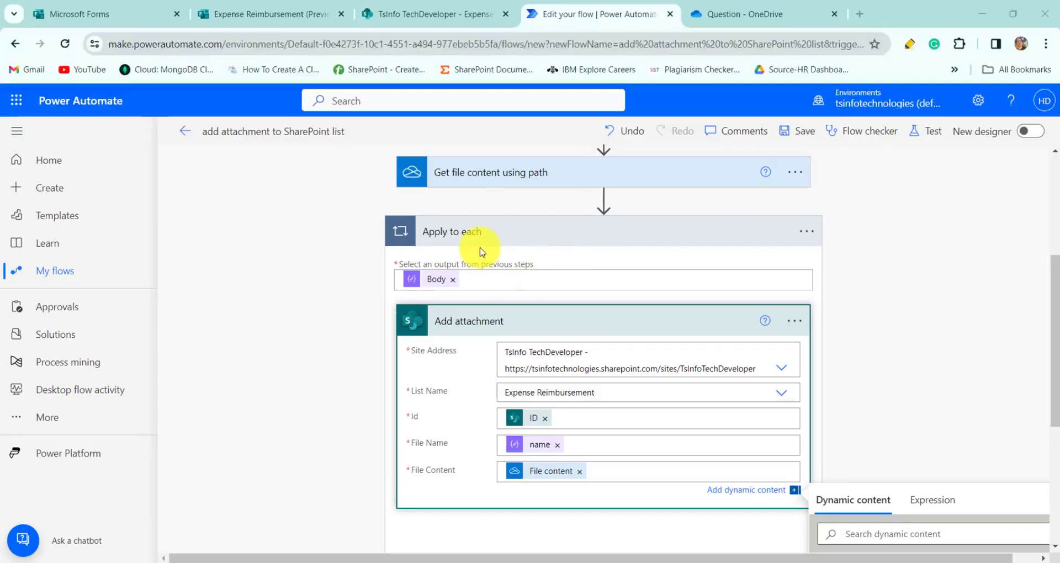
pyautogui.moveTo(571, 324)
pyautogui.mouseDown()
pyautogui.moveTo(568, 344)
pyautogui.moveTo(580, 350)
pyautogui.moveTo(583, 330)
pyautogui.mouseUp()
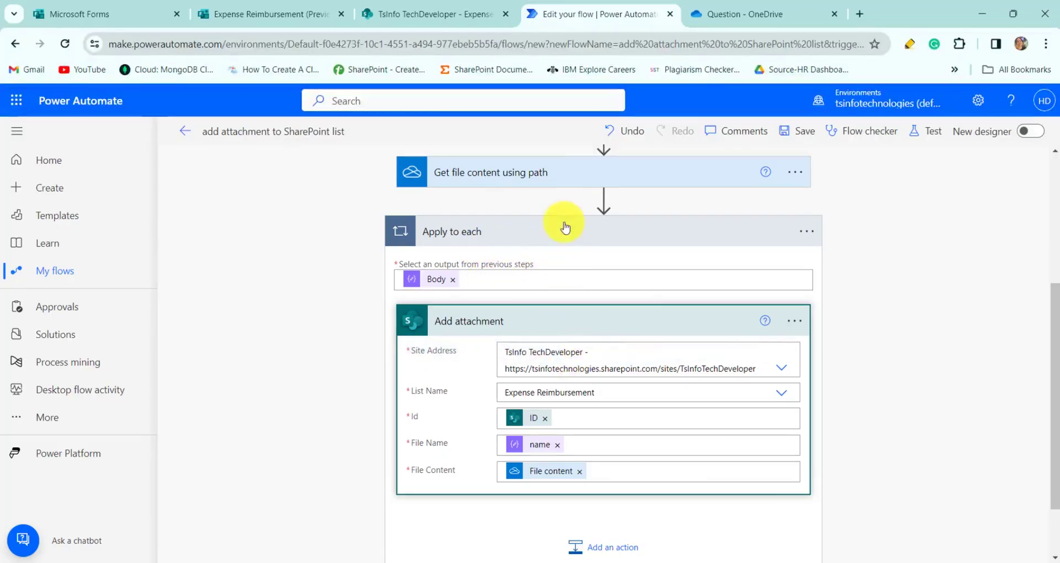
pyautogui.moveTo(558, 181); pyautogui.dragTo(604, 515)
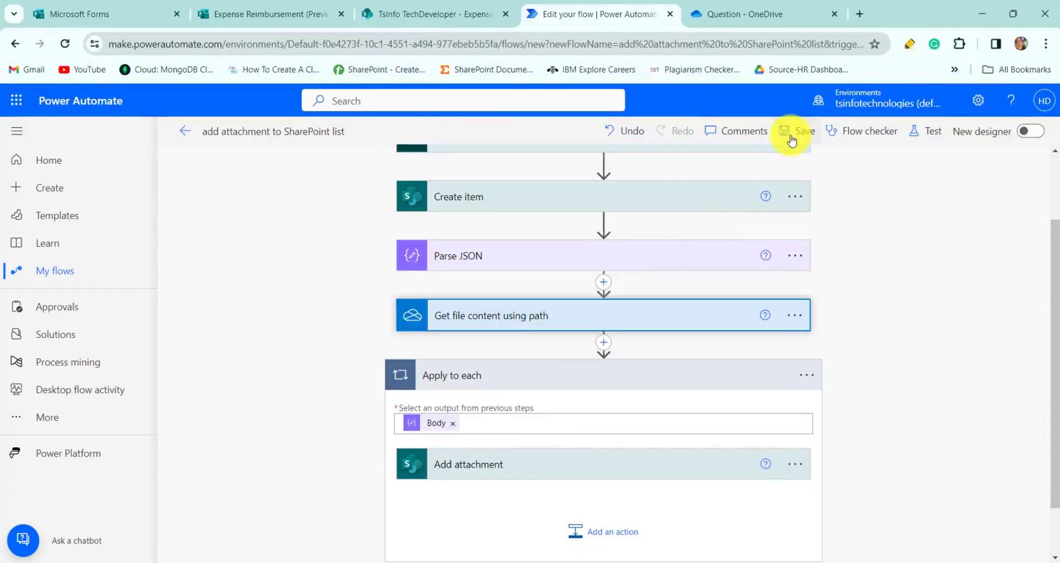
# - Save the flow and start a manual test that waits for a form response
pyautogui.click(793, 138)
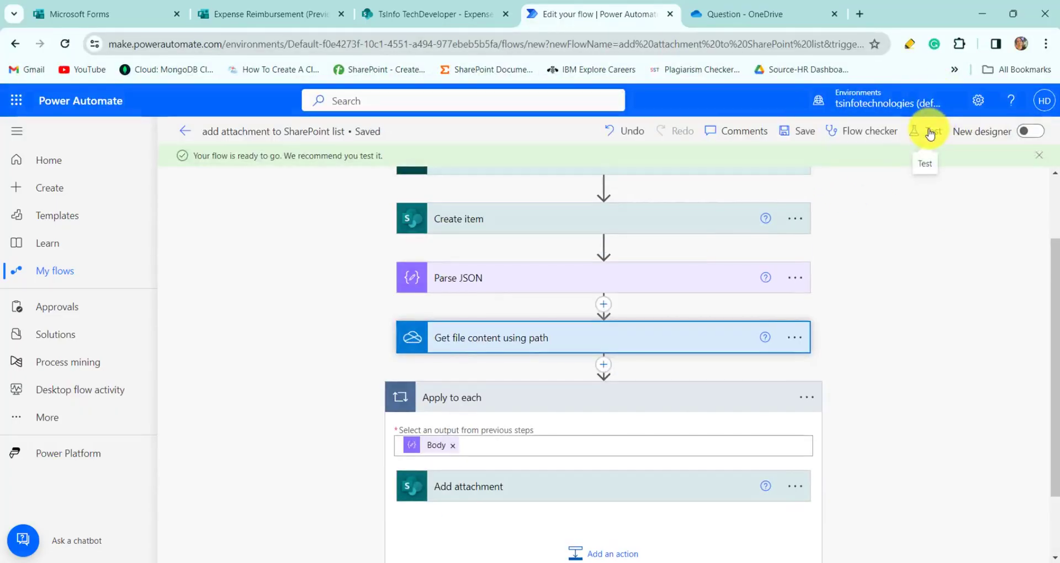
pyautogui.click(930, 134)
pyautogui.click(845, 165)
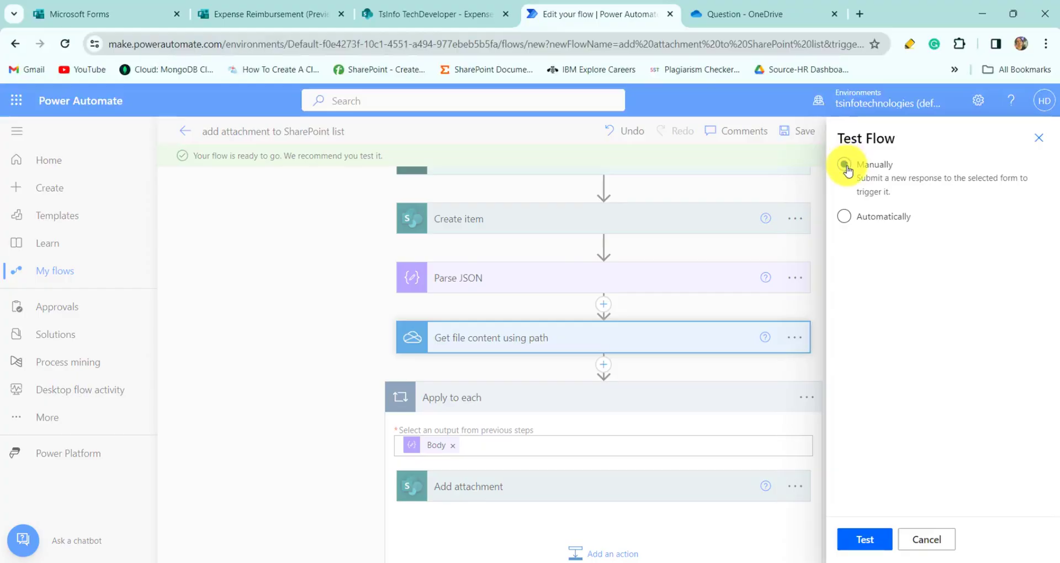
pyautogui.click(867, 540)
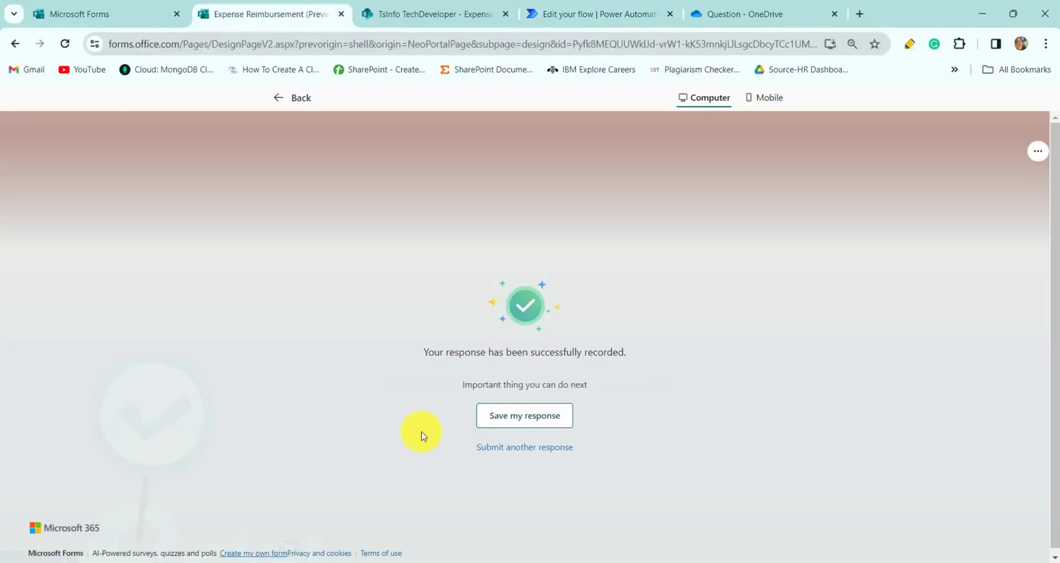
# - On a fresh Expense Reimbursement response, enter the employee's full name, employee ID and organisation email
pyautogui.click(526, 453)
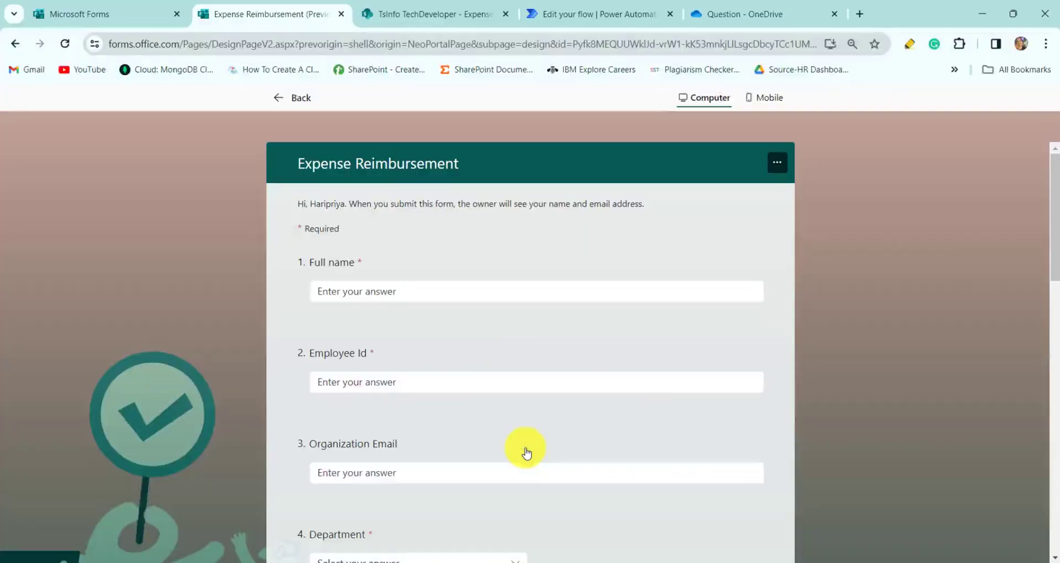
pyautogui.click(500, 291)
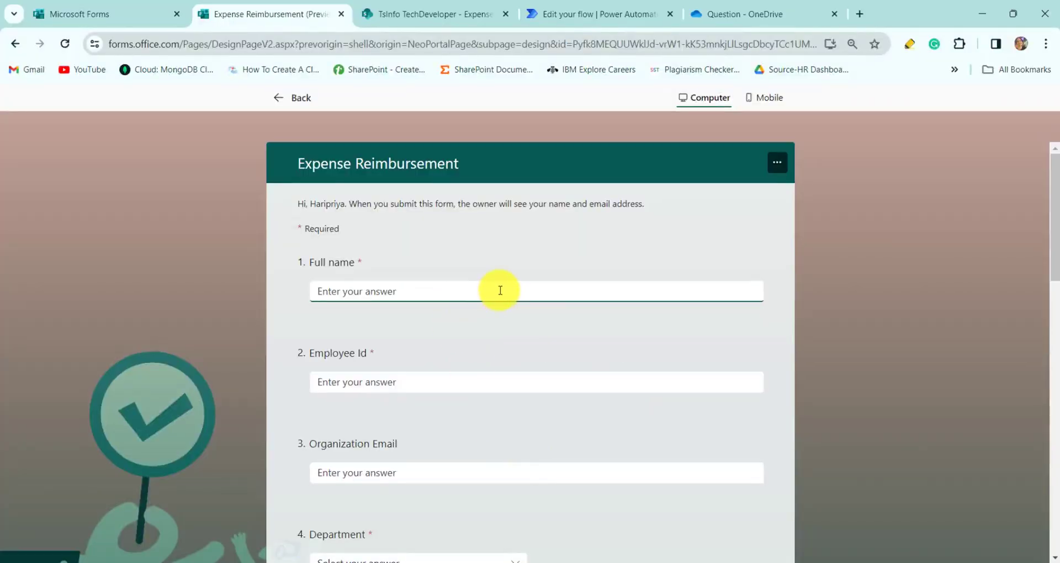
pyautogui.click(481, 383)
pyautogui.write('T')
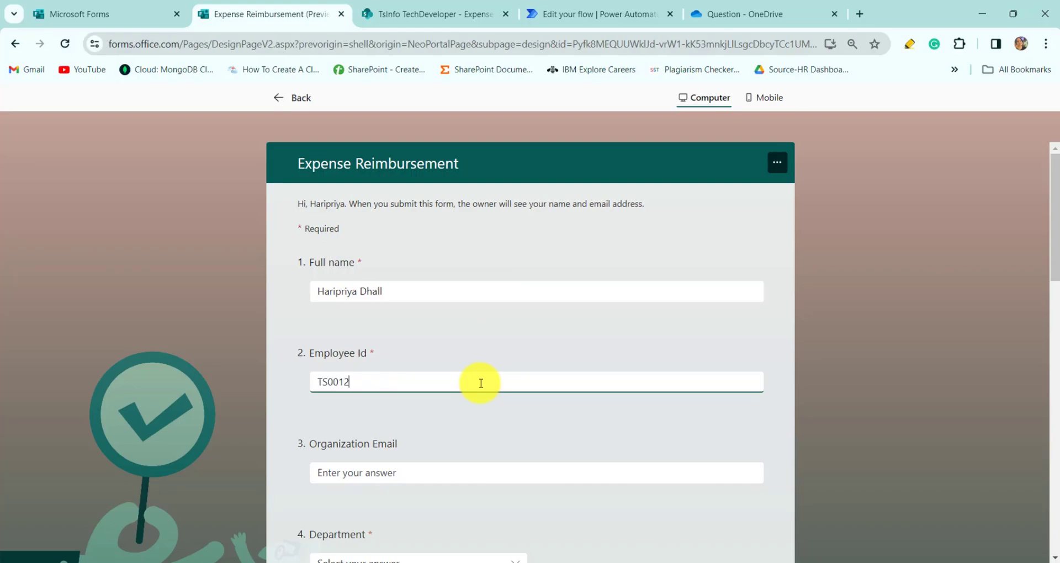
pyautogui.write('S0012')
pyautogui.click(444, 473)
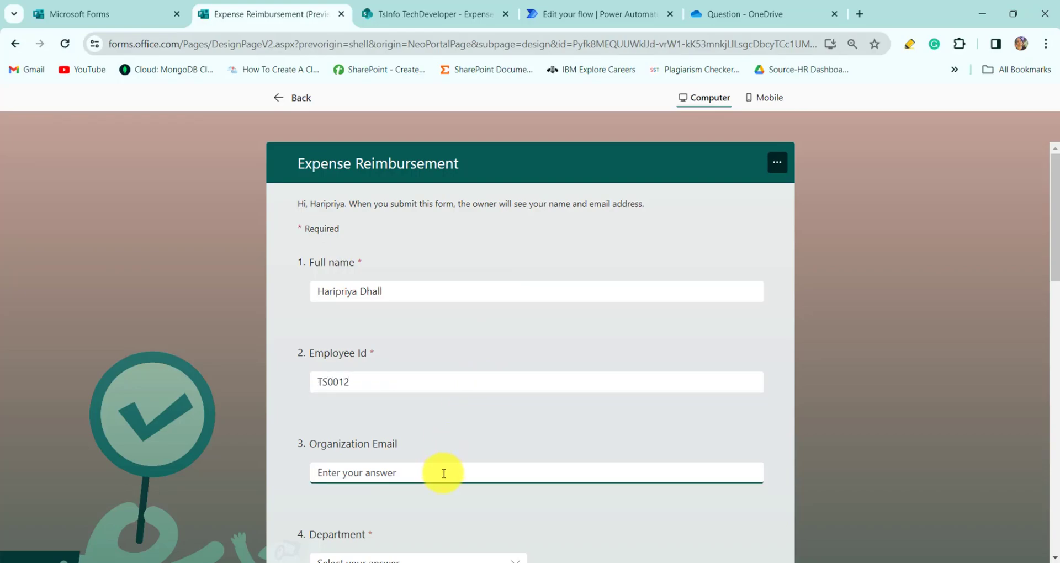
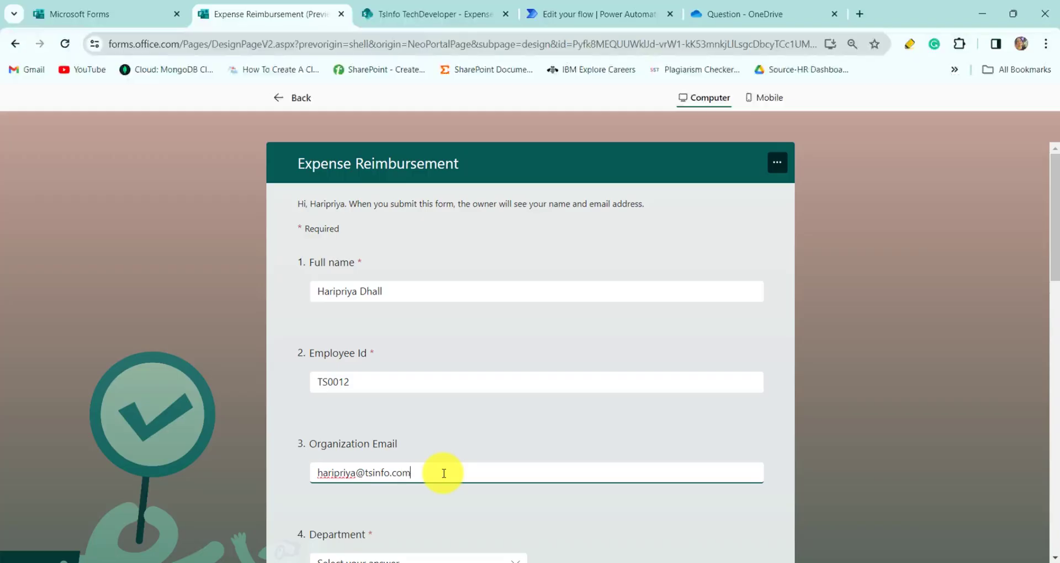
pyautogui.scroll(-3, 444, 473)
# - Choose department IT, expense date 20/12/2023, category Accommodation and payment type Personal card
pyautogui.click(420, 423)
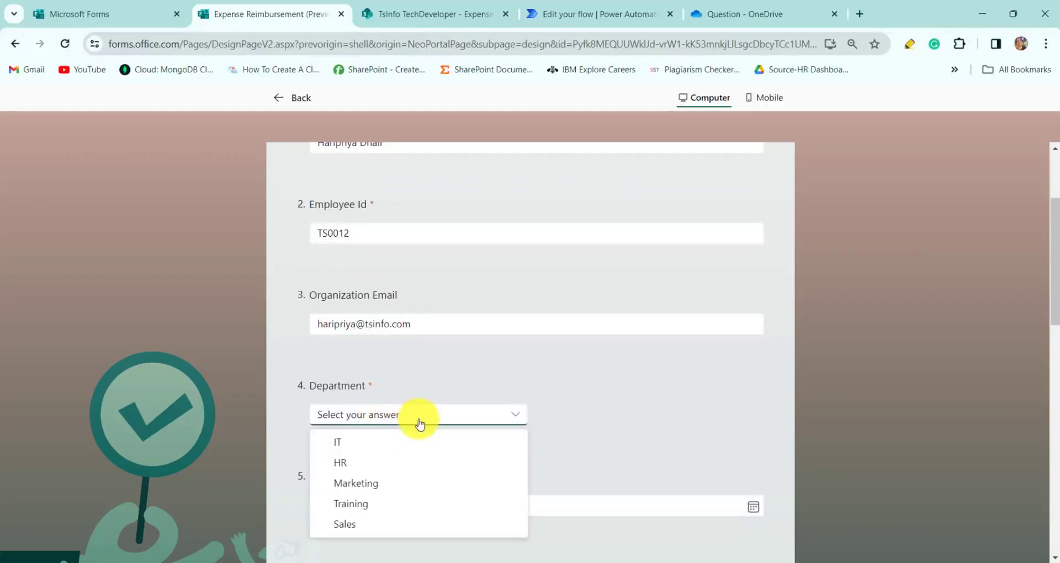
pyautogui.click(356, 441)
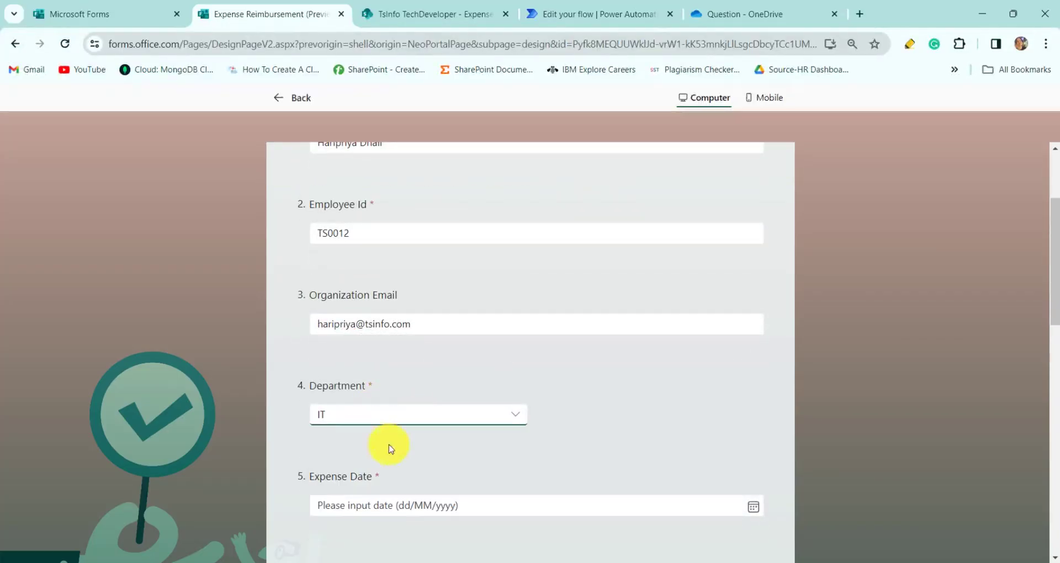
pyautogui.click(434, 508)
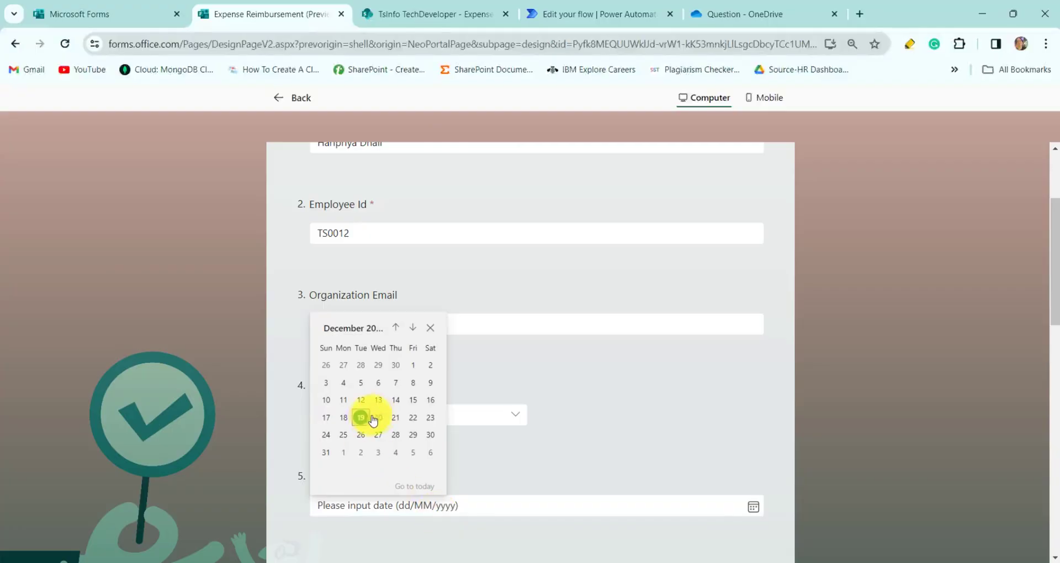
pyautogui.click(379, 418)
pyautogui.scroll(-3, 455, 450)
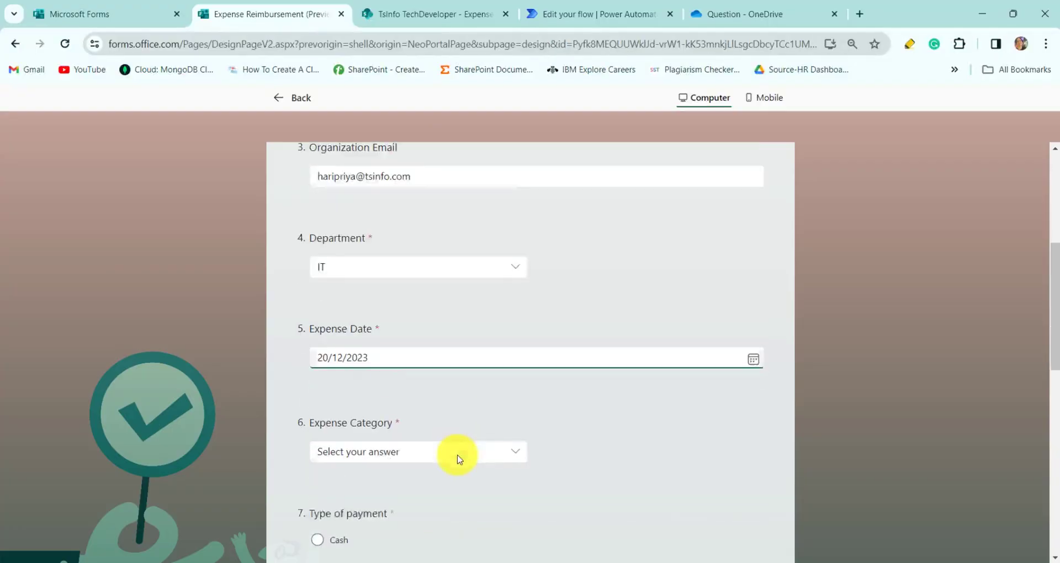
pyautogui.click(407, 425)
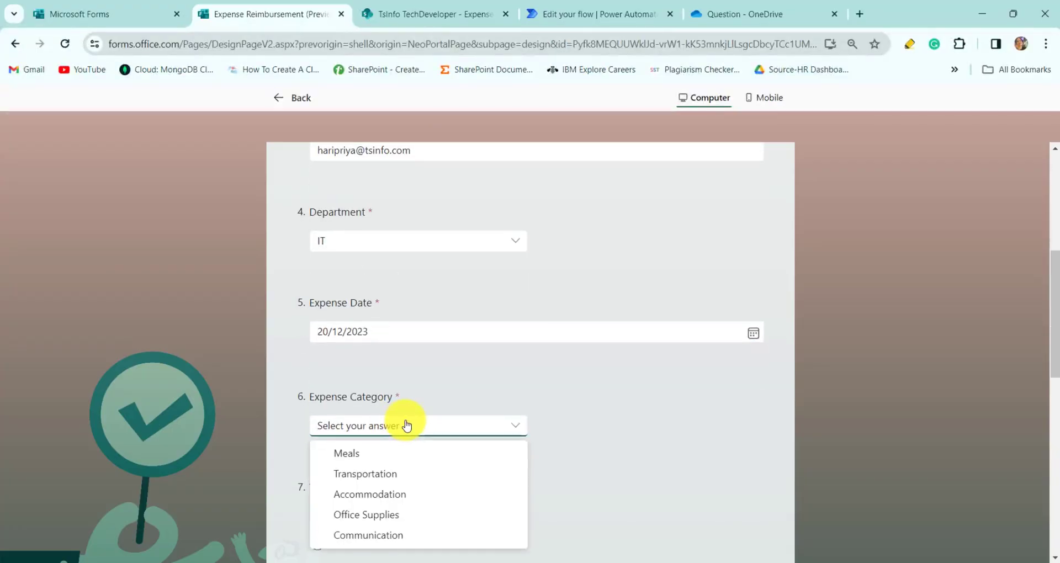
pyautogui.click(389, 493)
pyautogui.scroll(-3, 387, 490)
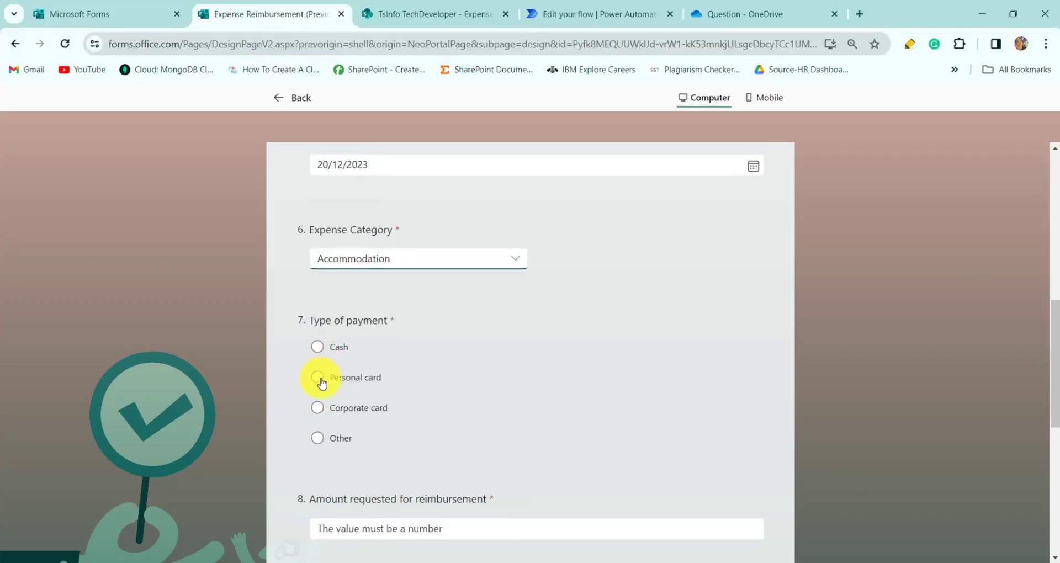
pyautogui.click(319, 380)
# - Enter amount 20000 and description 'office accomodation', upload Invoice Ab-5, and submit
pyautogui.scroll(-2, 487, 457)
pyautogui.click(430, 408)
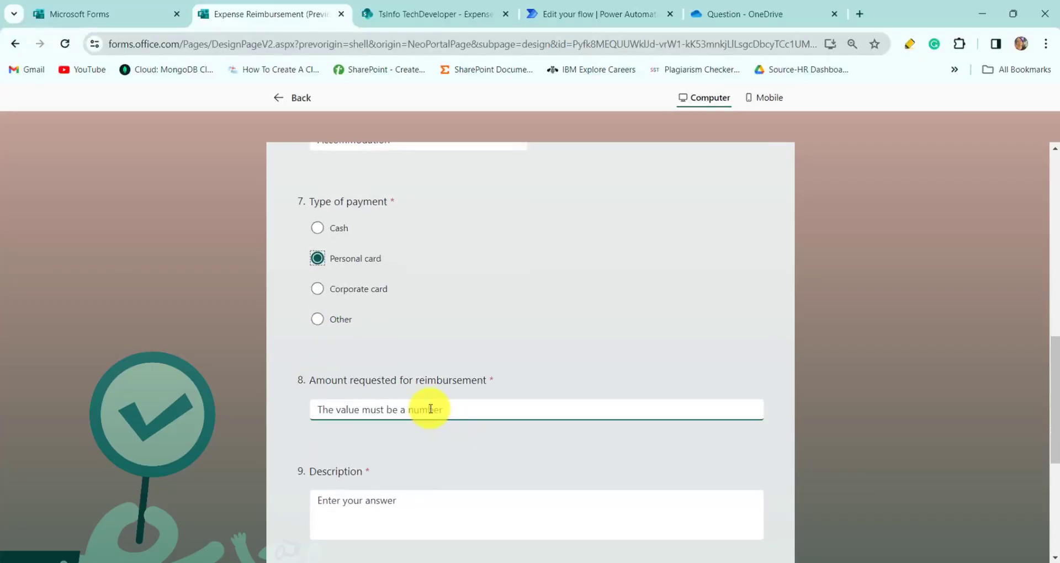
pyautogui.write('10000')
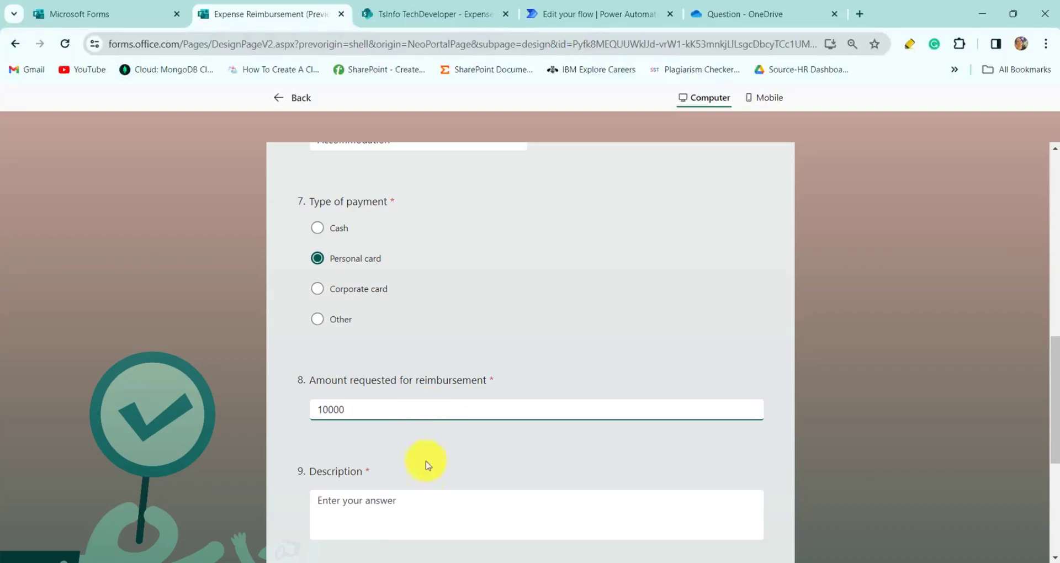
pyautogui.click(430, 508)
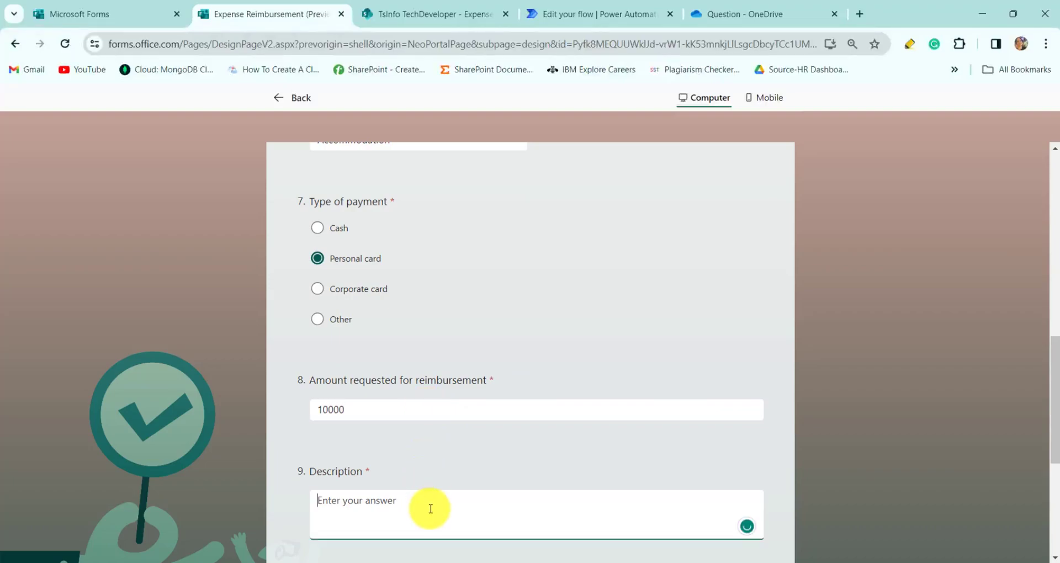
pyautogui.write('T')
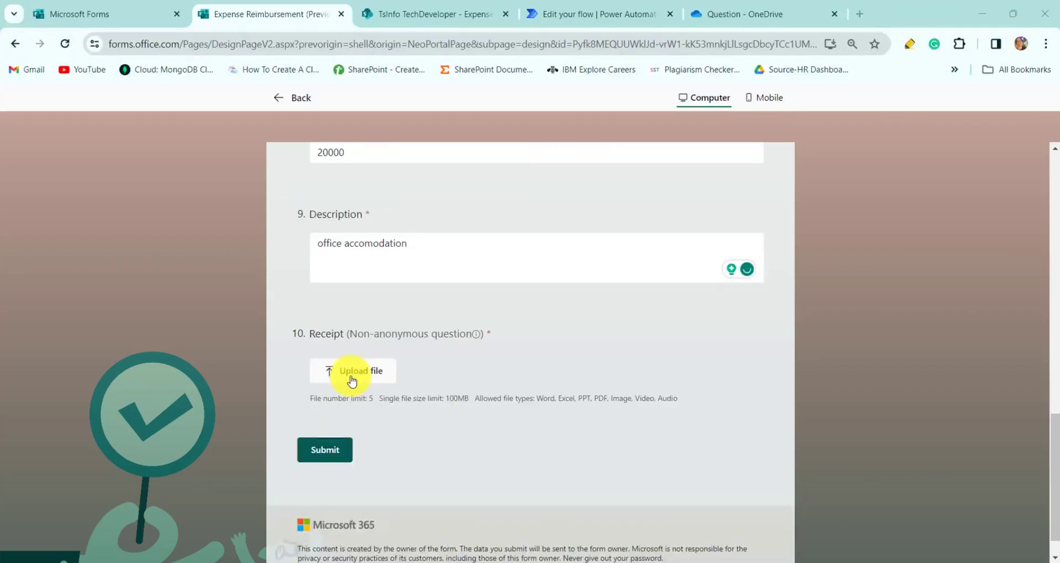
pyautogui.click(353, 308)
pyautogui.click(314, 423)
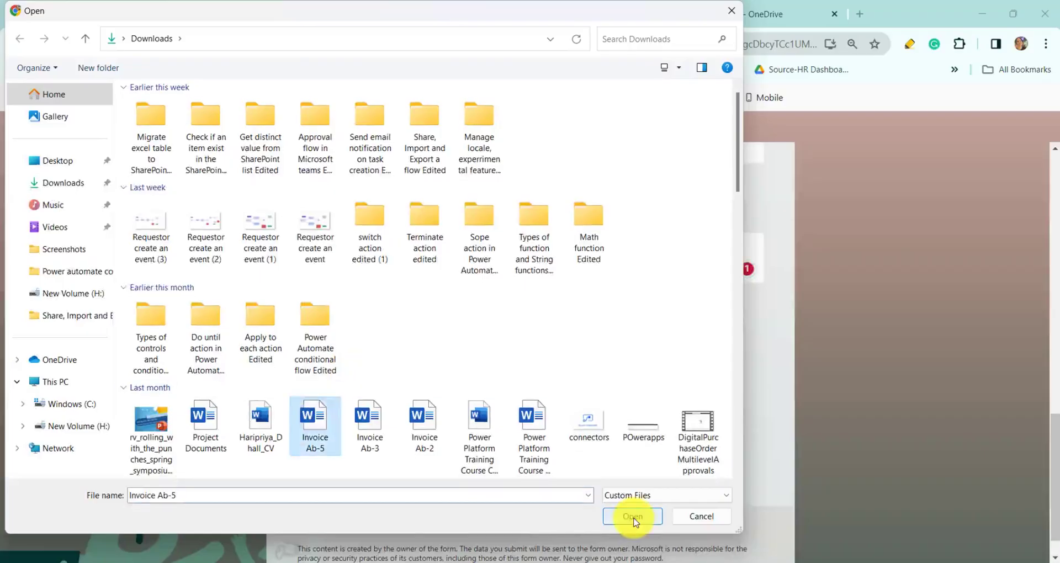
pyautogui.click(632, 516)
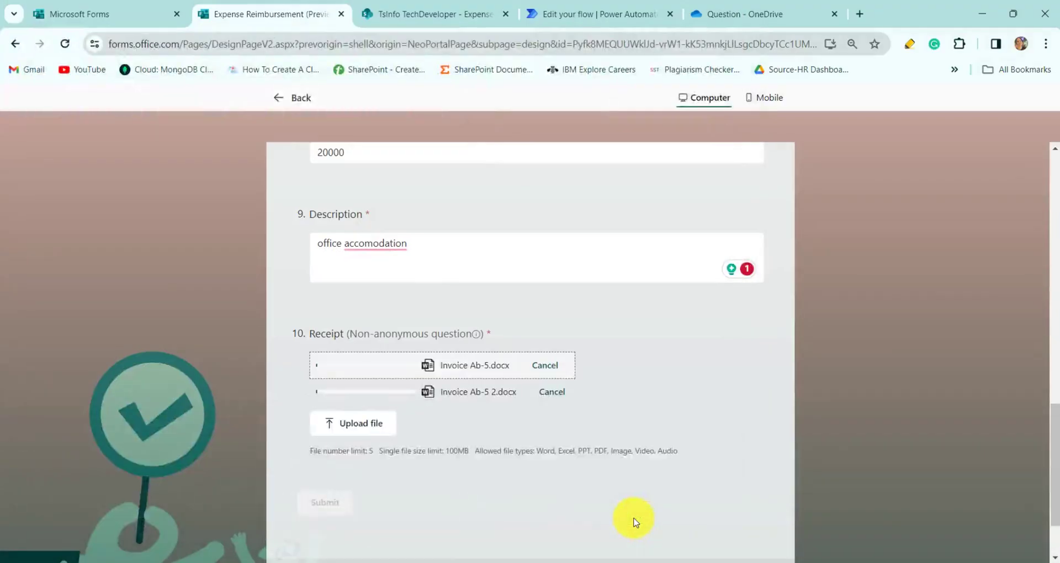
pyautogui.click(326, 473)
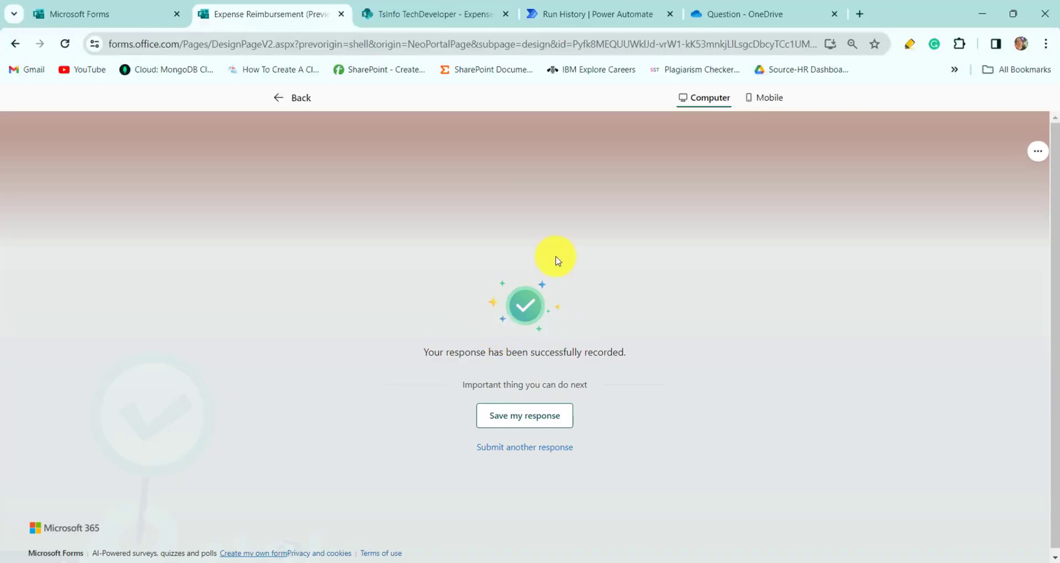
# - View the Run History showing all six flow steps through Apply to each succeeded
pyautogui.click(578, 6)
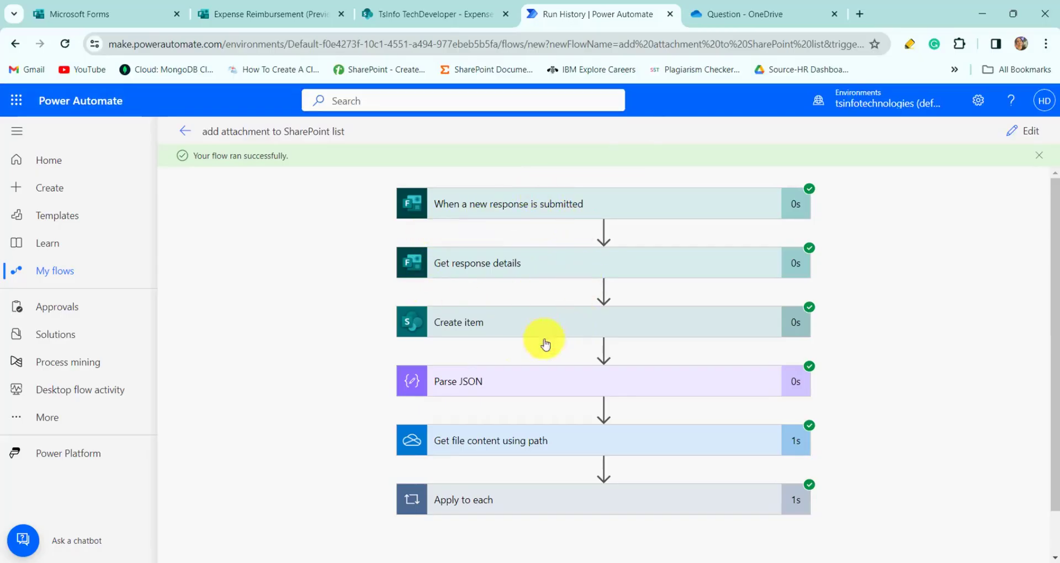
# - Check the Expense Reimbursement list's Attachments column for the new 'office accomodation' item
pyautogui.click(363, 14)
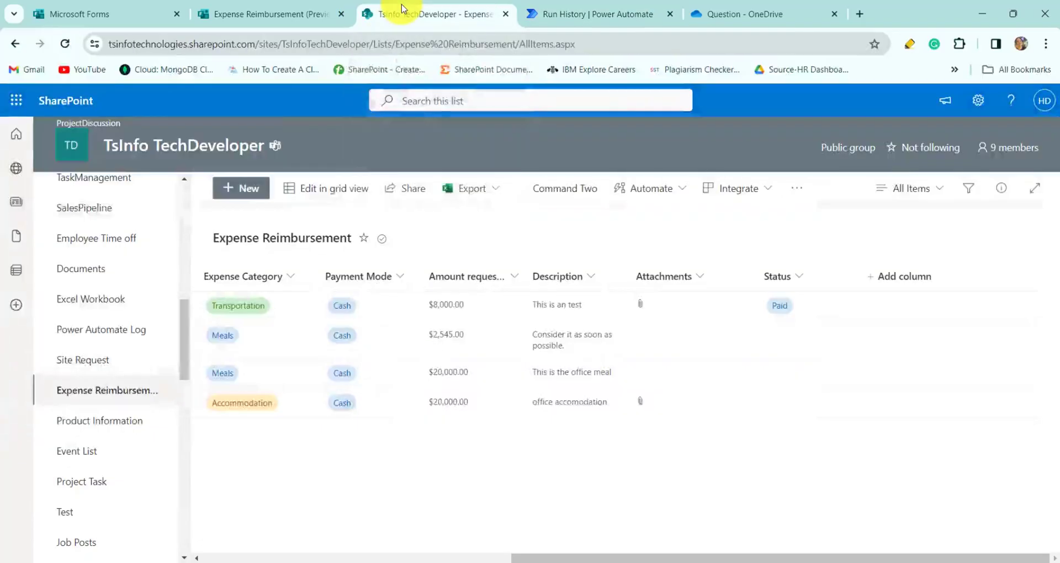
pyautogui.hscroll(-8, 515, 413)
pyautogui.hscroll(6, 514, 414)
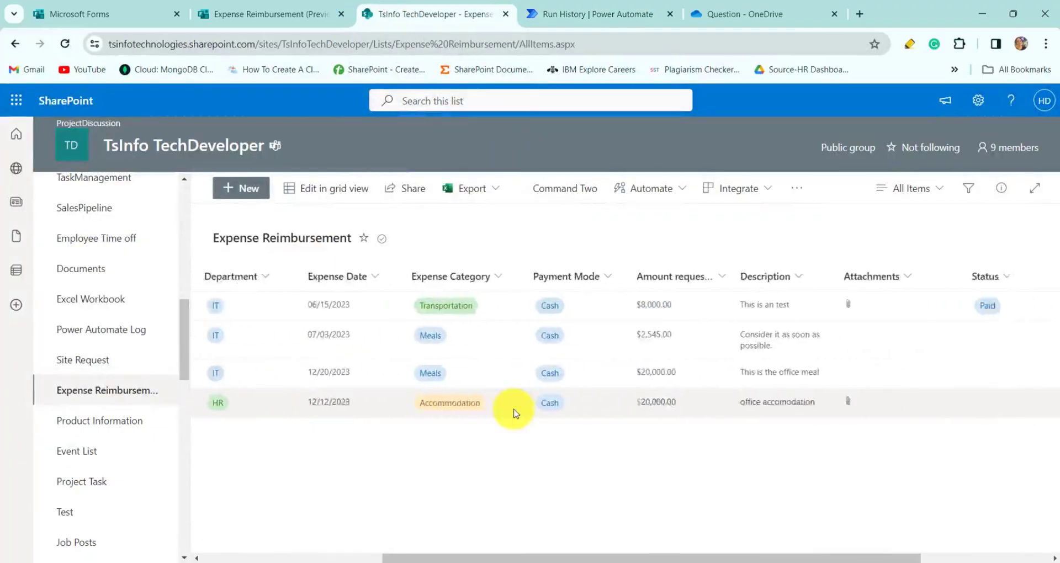
pyautogui.hscroll(-6, 512, 412)
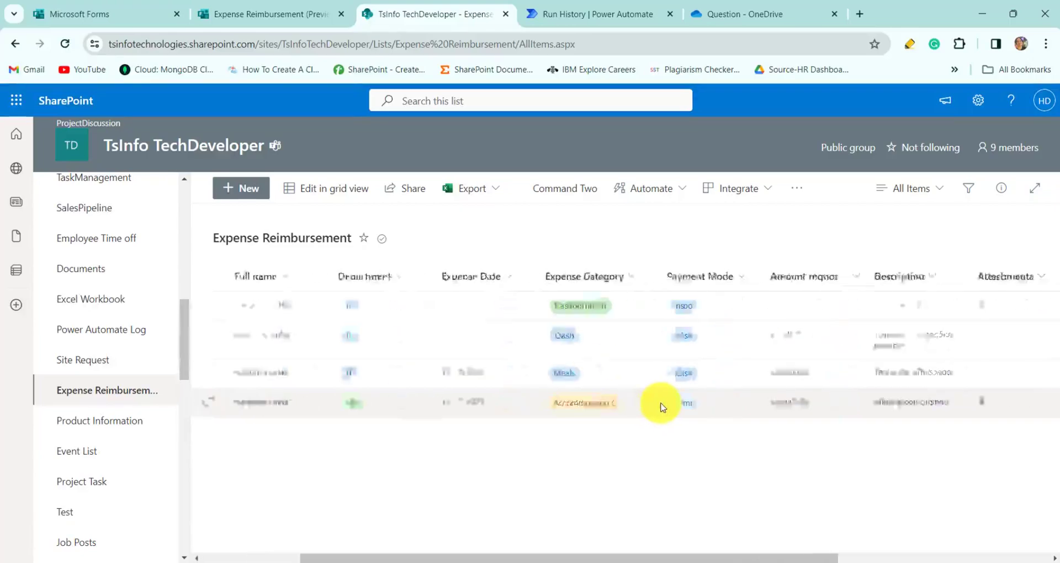
pyautogui.hscroll(6, 662, 406)
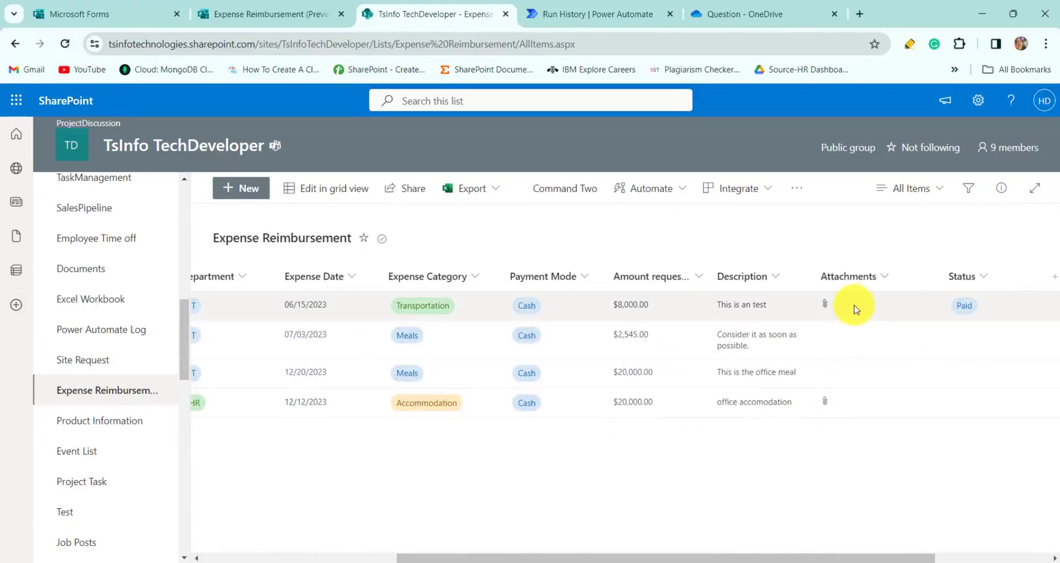